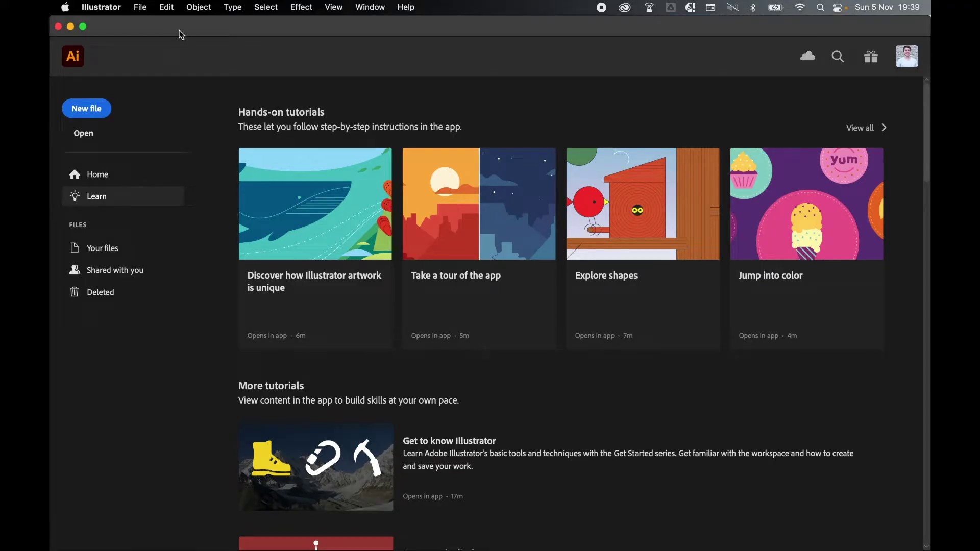
# Step: Create a blank Letter print document in inches, landscape, 11 × 8.5 in
pyautogui.click(140, 7)
pyautogui.click(145, 25)
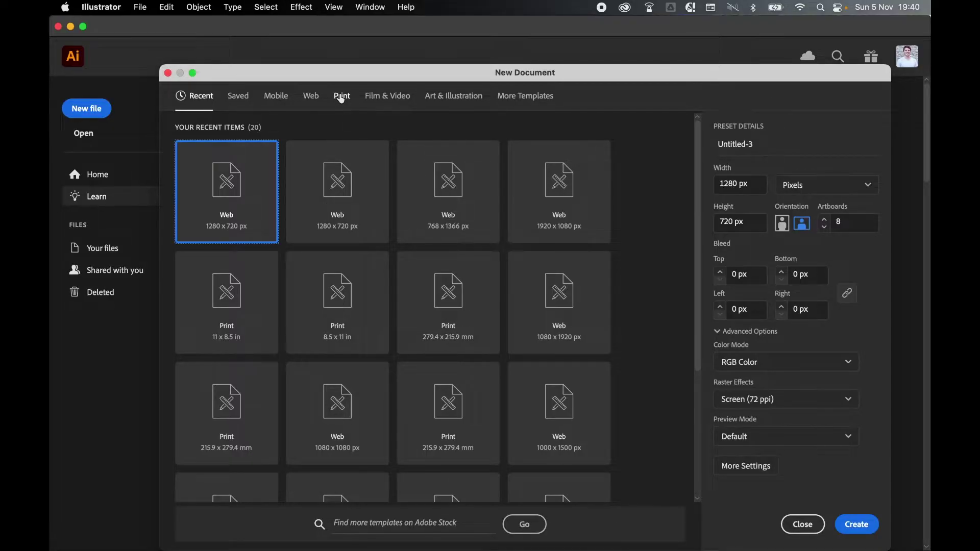
pyautogui.click(342, 96)
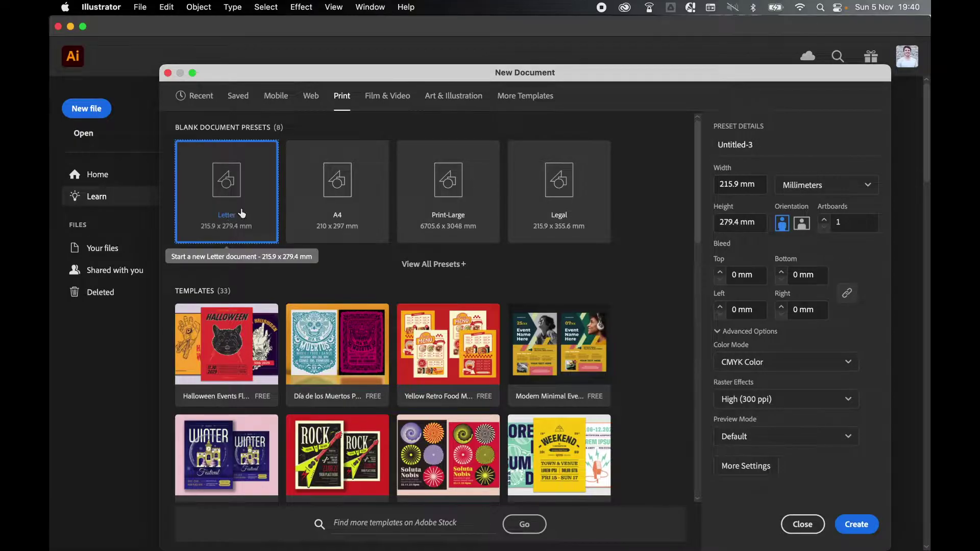
pyautogui.click(801, 191)
pyautogui.click(799, 270)
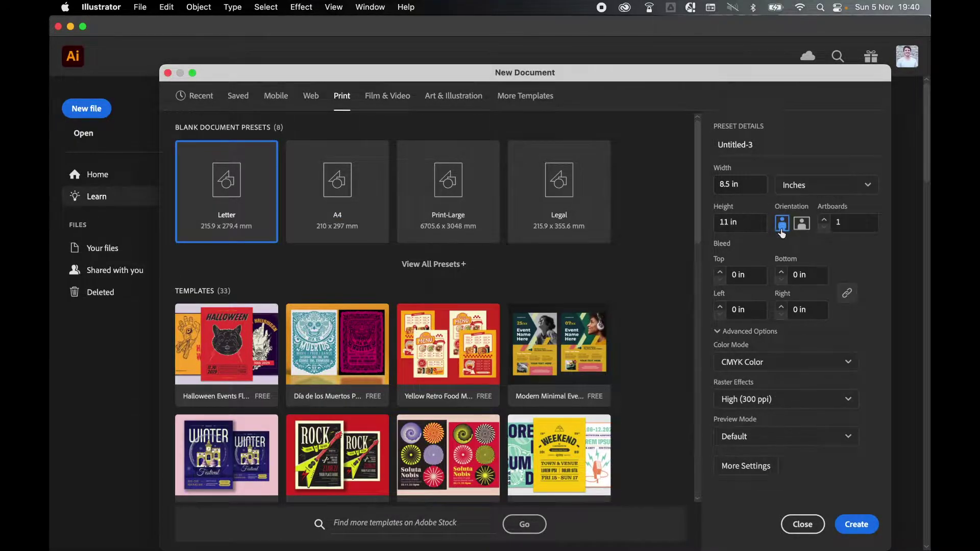
pyautogui.click(802, 225)
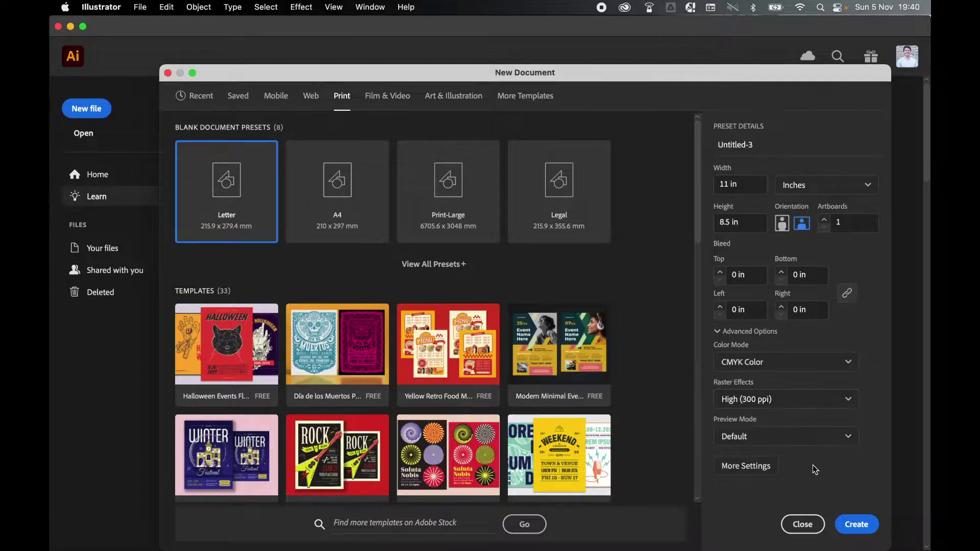
pyautogui.click(856, 524)
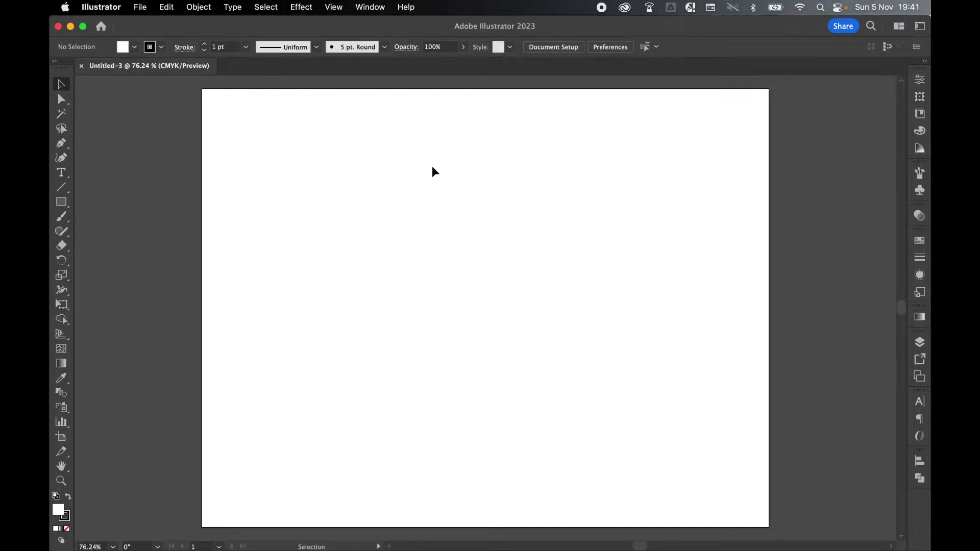
# Step: Show the rulers and unlock the guides
pyautogui.click(333, 7)
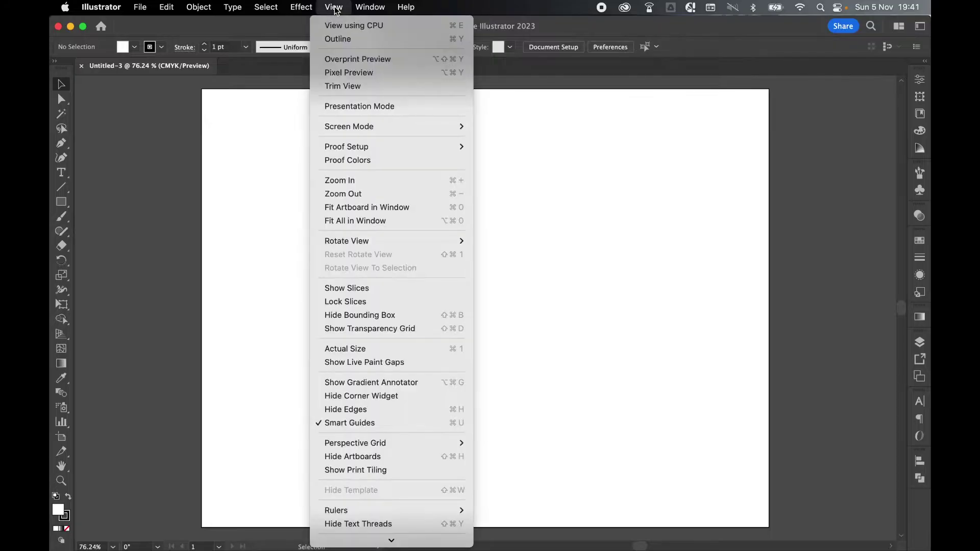
pyautogui.moveTo(351, 386)
pyautogui.click(492, 384)
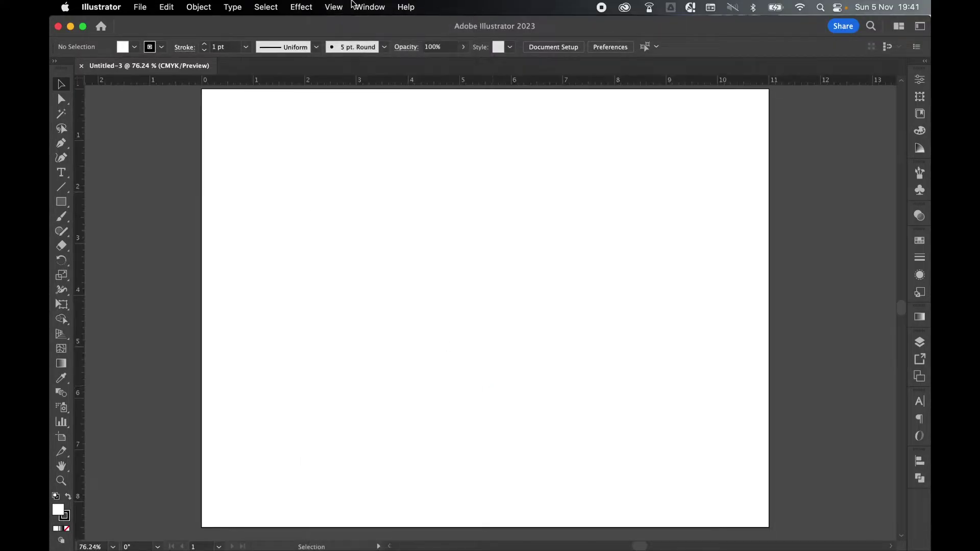
pyautogui.click(335, 6)
pyautogui.scroll(-3, 363, 336)
pyautogui.moveTo(390, 423)
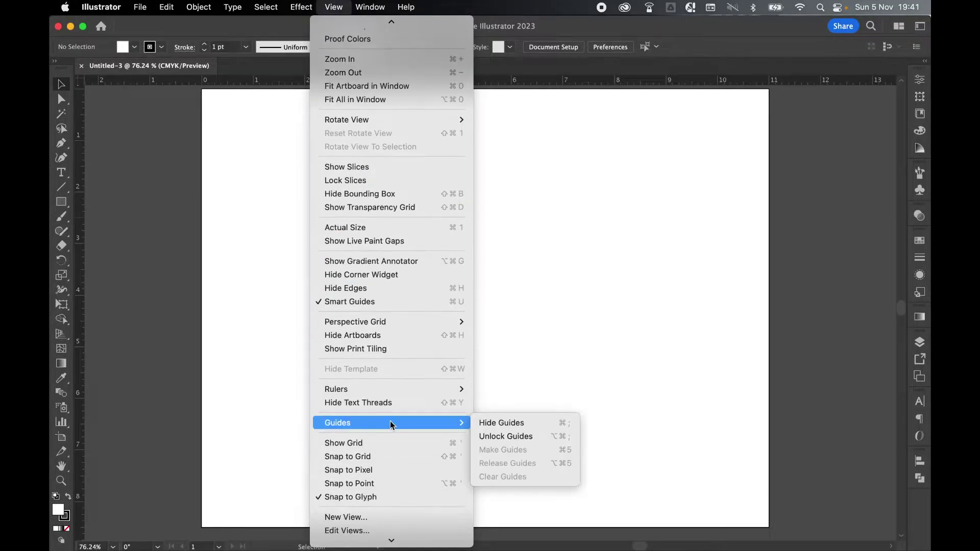
pyautogui.click(516, 435)
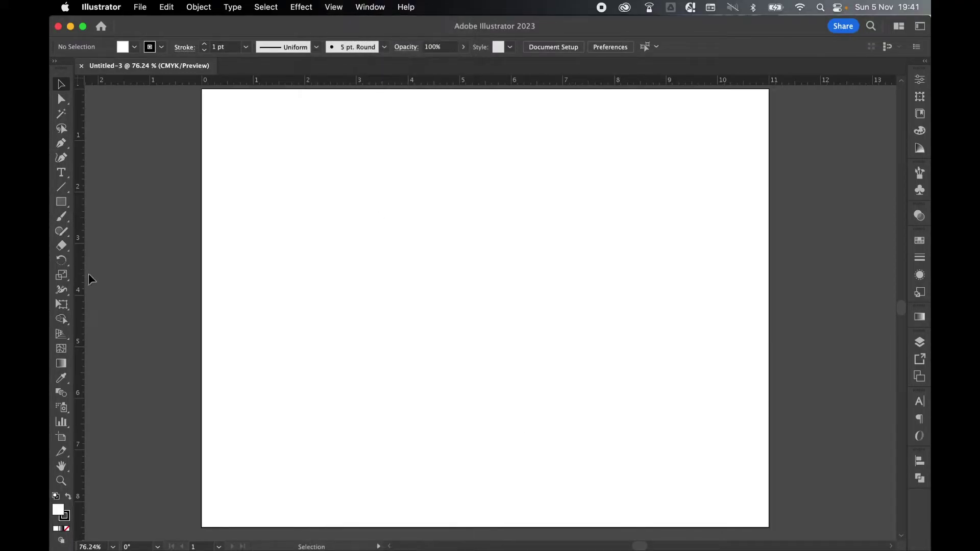
# Step: Drag two vertical guides from the ruler and set the first one to X 0.5 in
pyautogui.moveTo(81, 281); pyautogui.dragTo(274, 307)
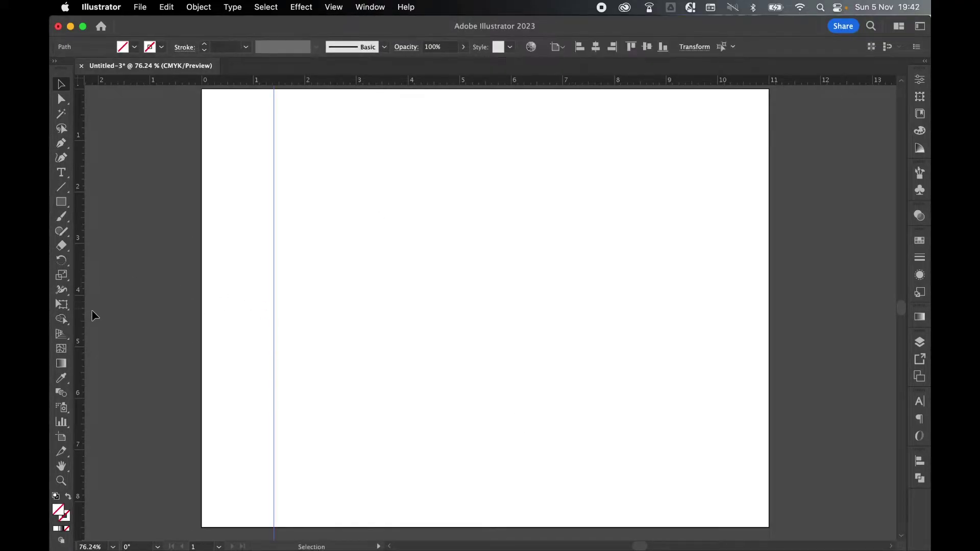
pyautogui.moveTo(84, 318); pyautogui.dragTo(363, 317)
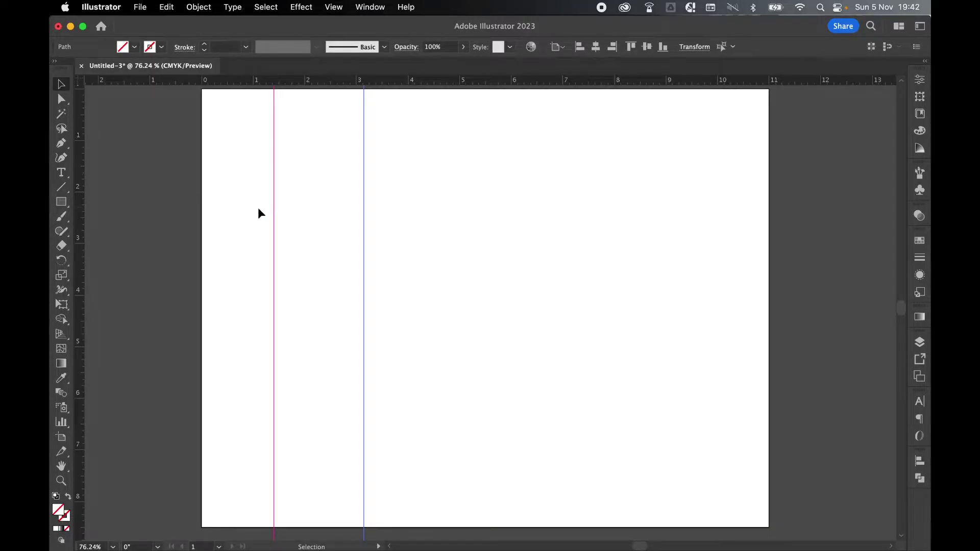
pyautogui.click(274, 221)
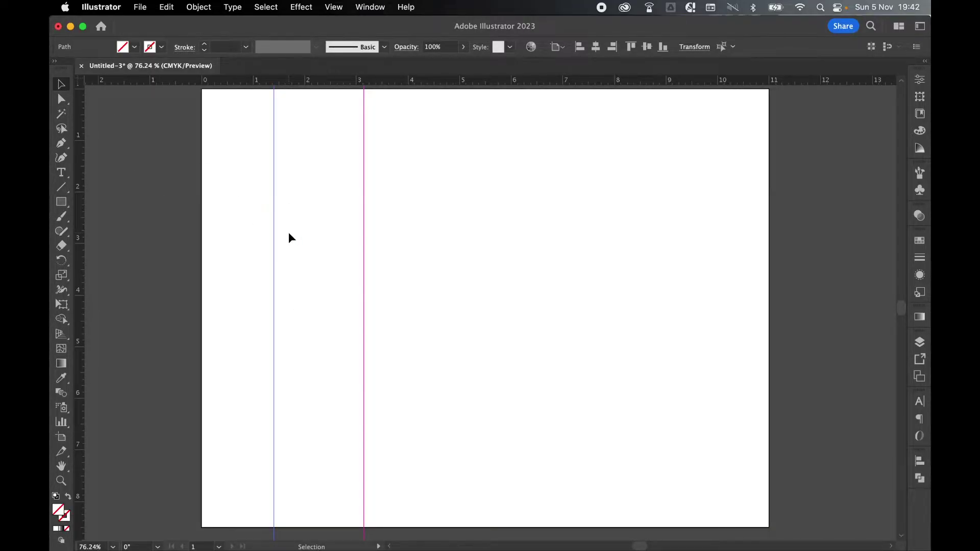
pyautogui.click(695, 46)
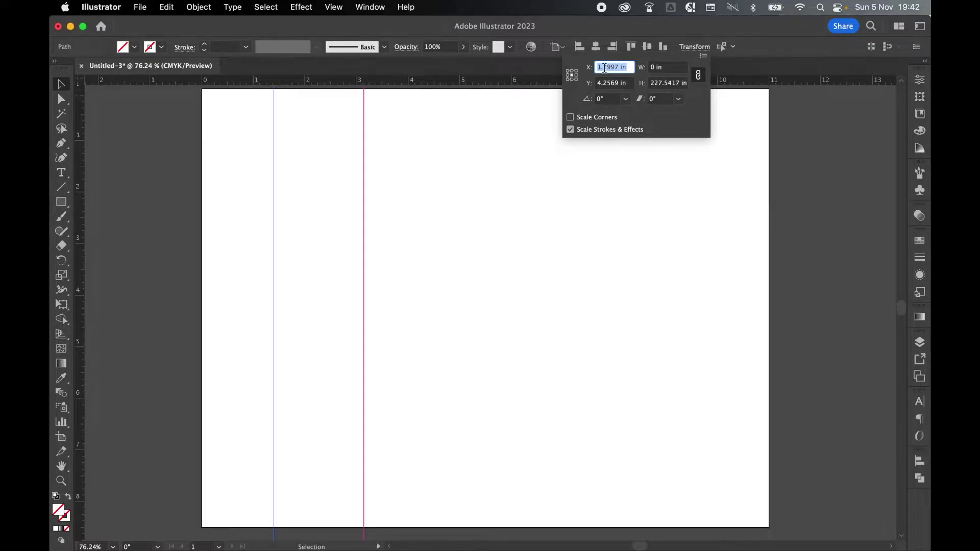
pyautogui.write('0.5')
pyautogui.press('Return')
pyautogui.click(323, 228)
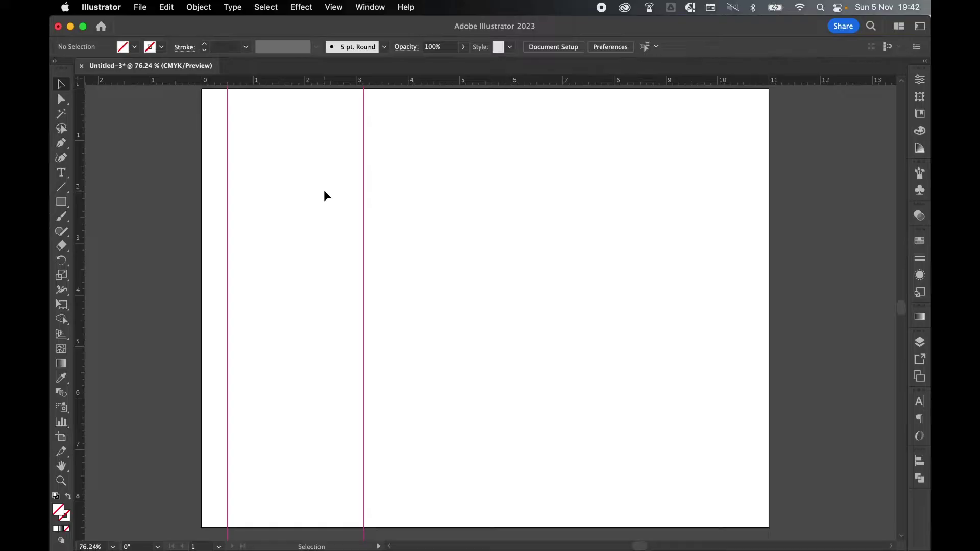
# Step: Position the second guide at X 11-0.5, half an inch from the right edge
pyautogui.click(363, 228)
pyautogui.click(692, 47)
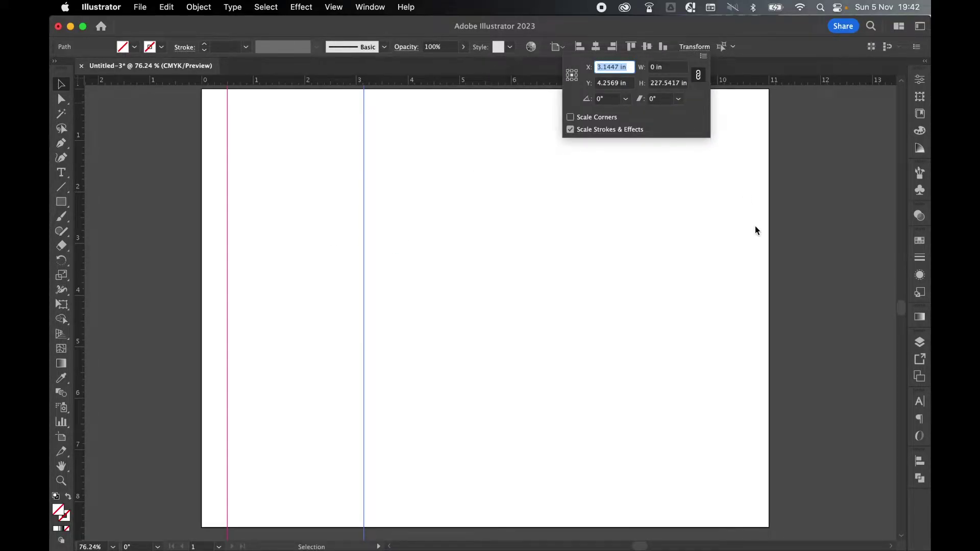
pyautogui.write('11-0.5')
pyautogui.press('Return')
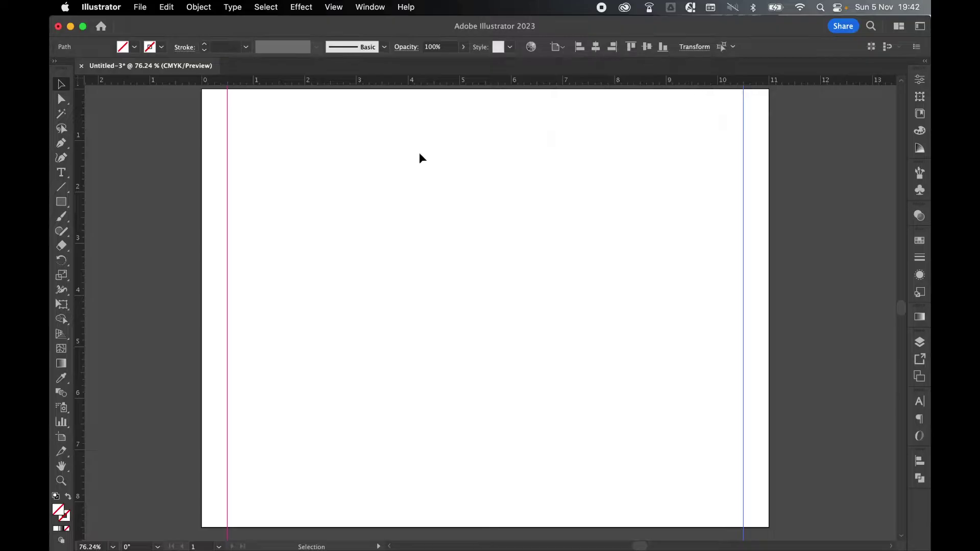
pyautogui.click(335, 7)
pyautogui.scroll(-5, 385, 417)
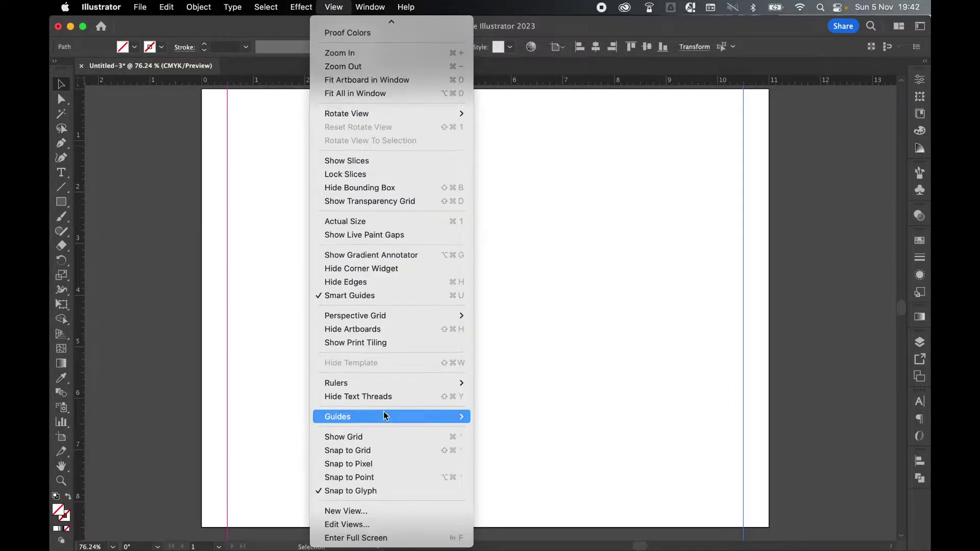
# Step: Lock the guides and save the document as calendar.ai with default options
pyautogui.moveTo(385, 417)
pyautogui.click(504, 431)
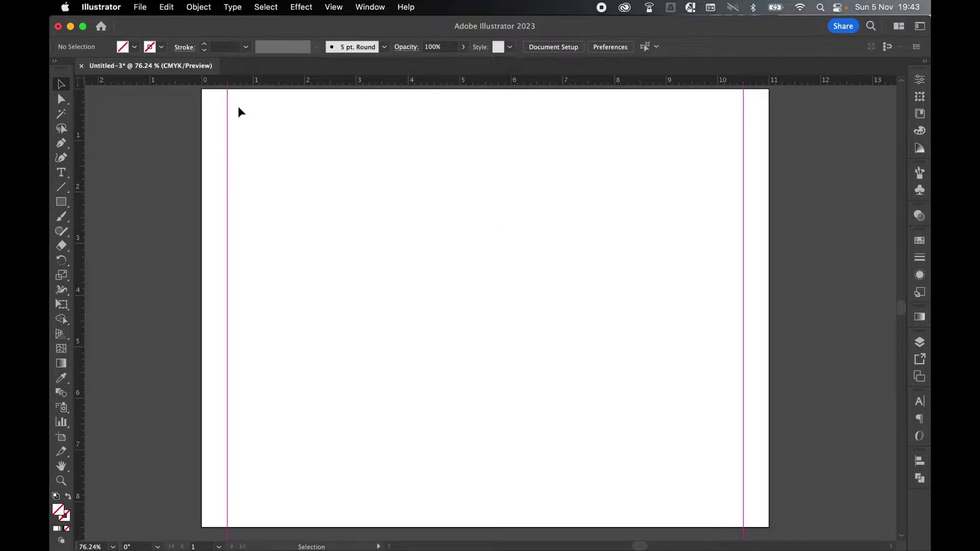
pyautogui.click(140, 7)
pyautogui.click(146, 125)
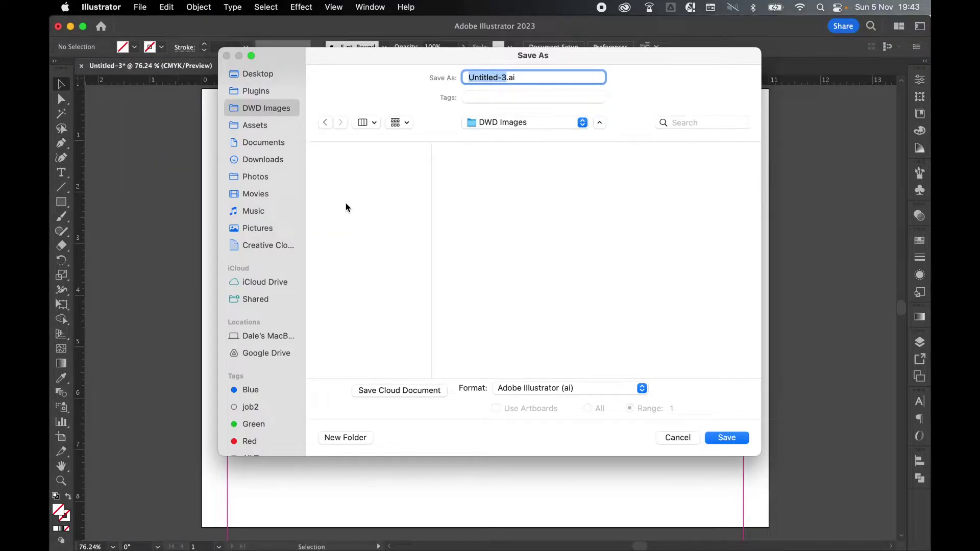
pyautogui.write('calendar')
pyautogui.click(729, 439)
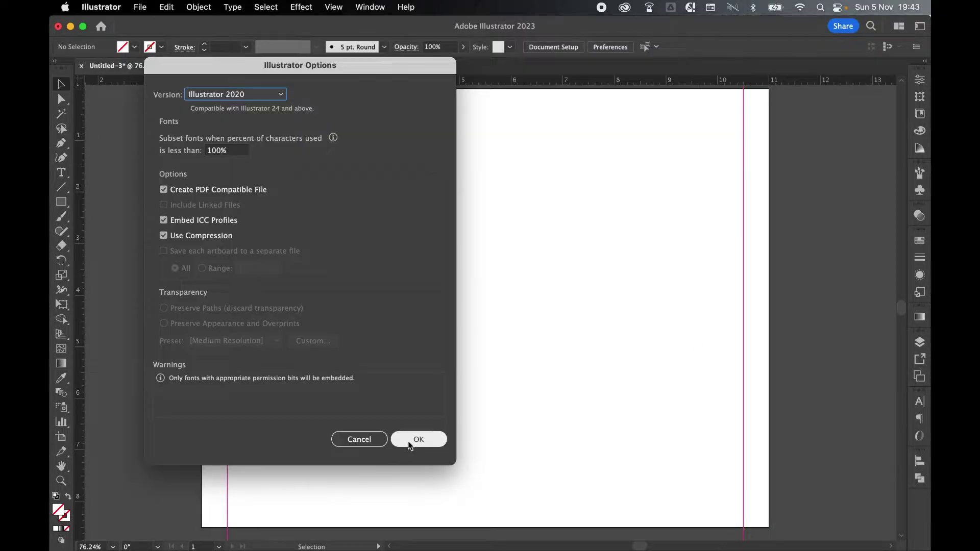
pyautogui.click(411, 440)
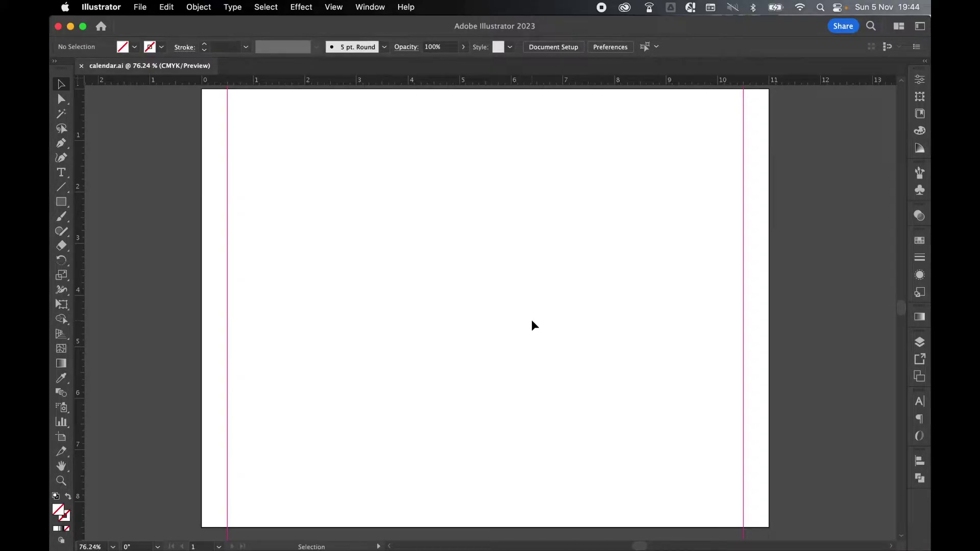
# Step: Rename Layer 1 to 'grid' in the Layers panel
pyautogui.click(919, 344)
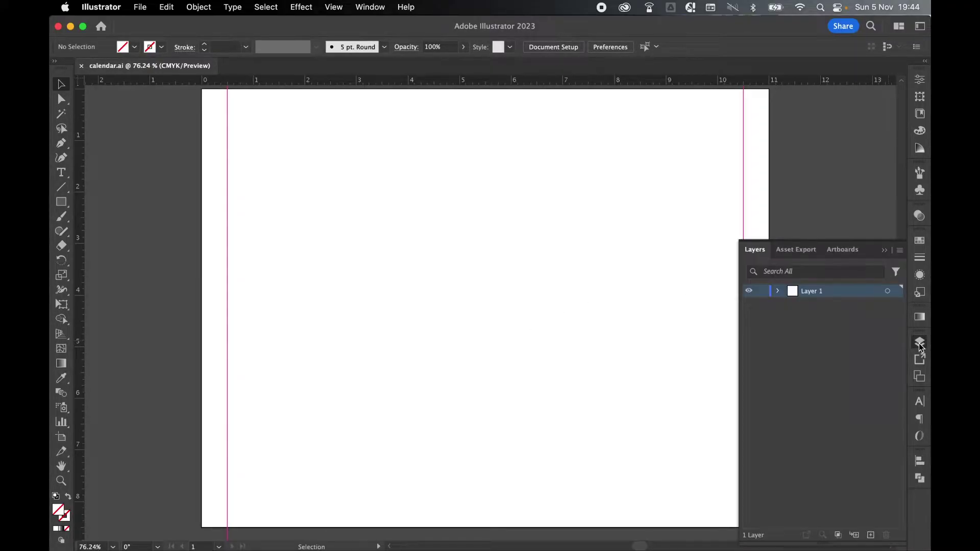
pyautogui.click(364, 6)
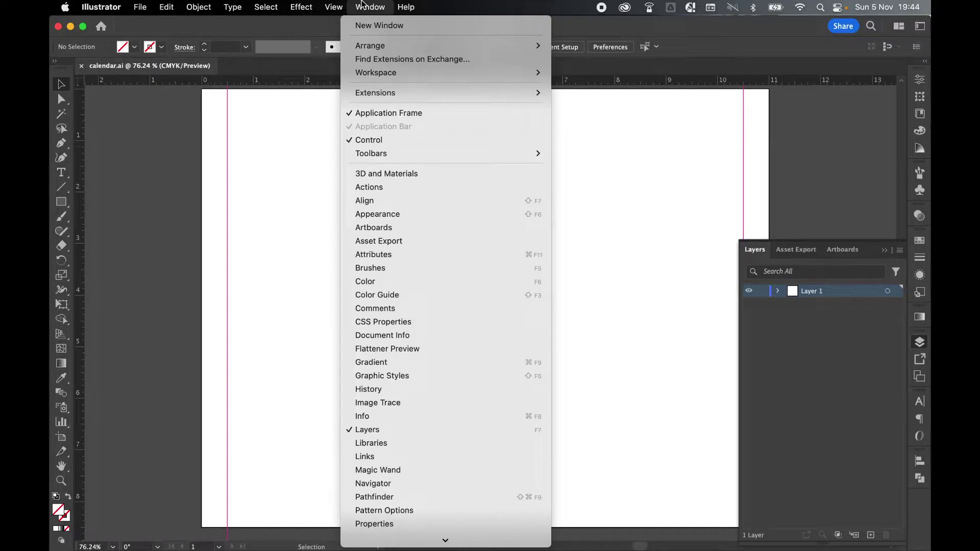
pyautogui.click(362, 4)
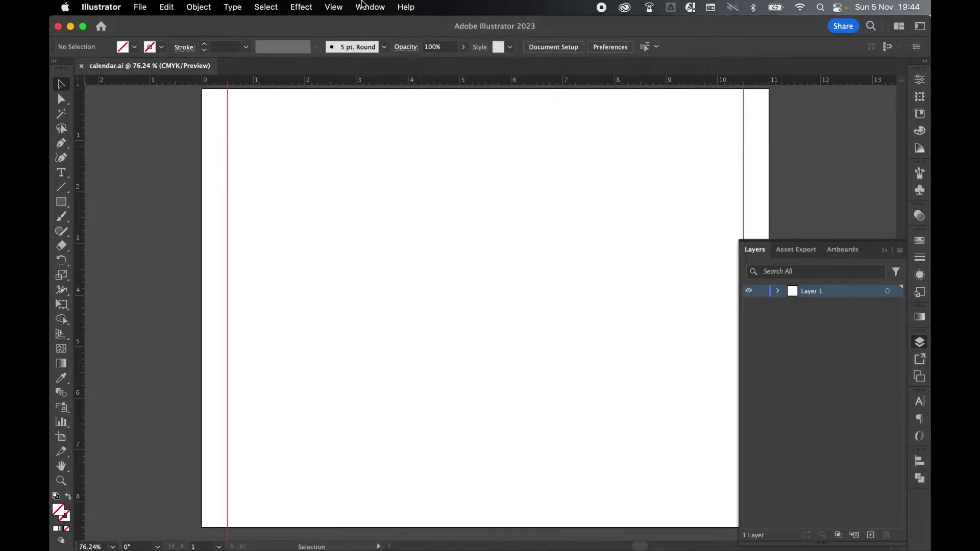
pyautogui.doubleClick(816, 295)
pyautogui.write('grid')
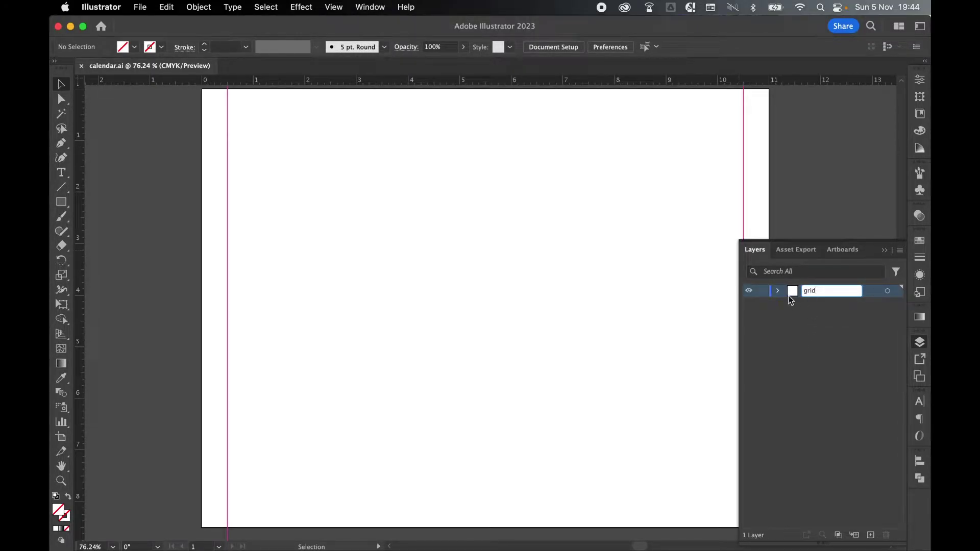
pyautogui.click(837, 306)
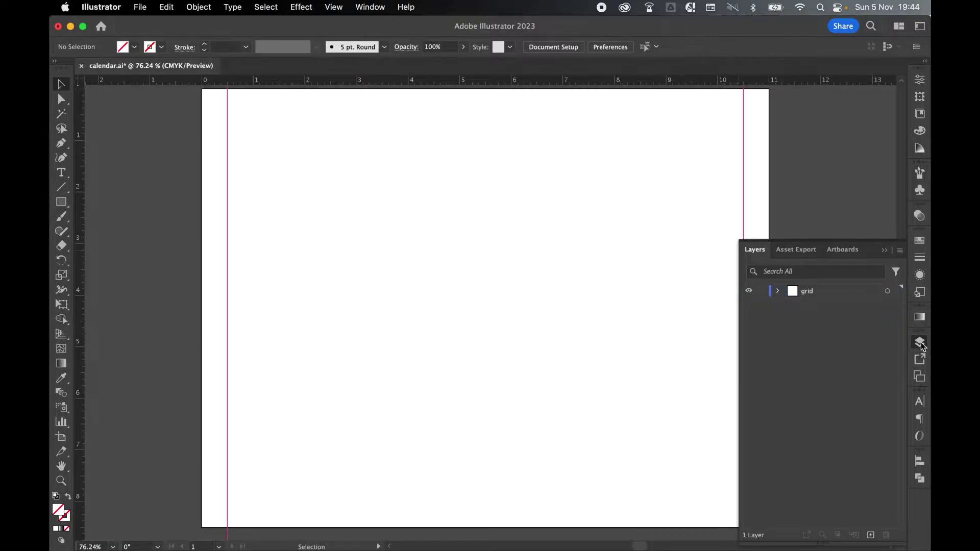
pyautogui.click(920, 343)
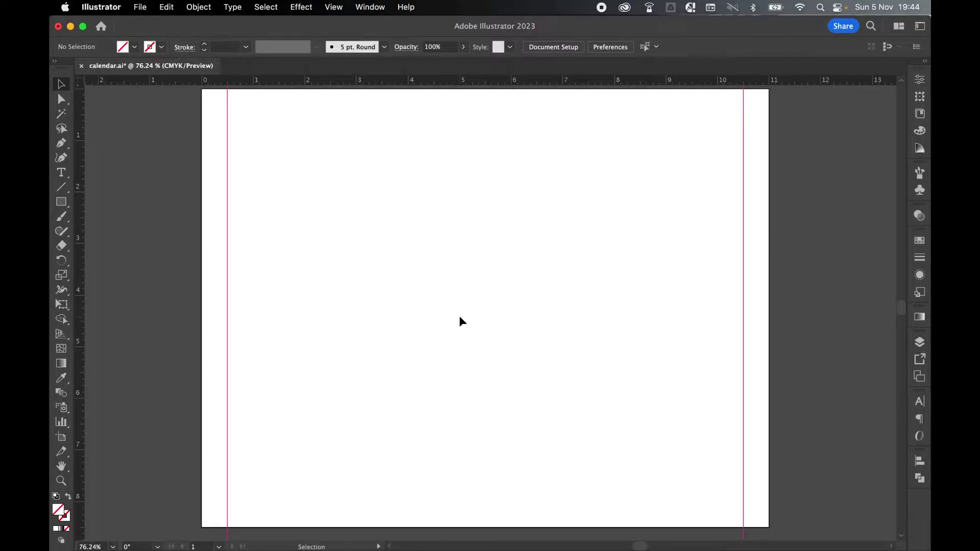
# Step: Draw a small white-filled, black-stroked rectangle at the page's left margin
pyautogui.moveTo(61, 203); pyautogui.dragTo(97, 202)
pyautogui.click(56, 497)
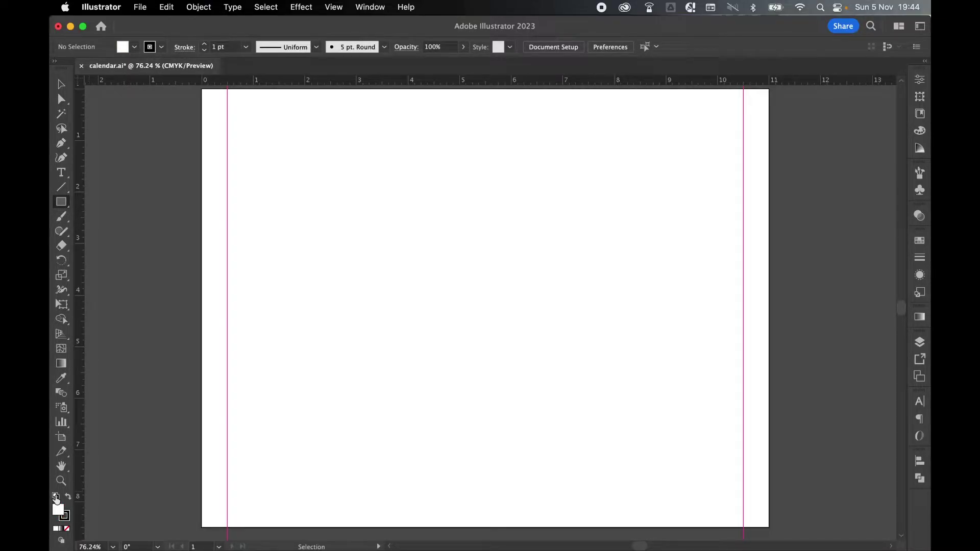
pyautogui.moveTo(249, 212); pyautogui.dragTo(333, 262)
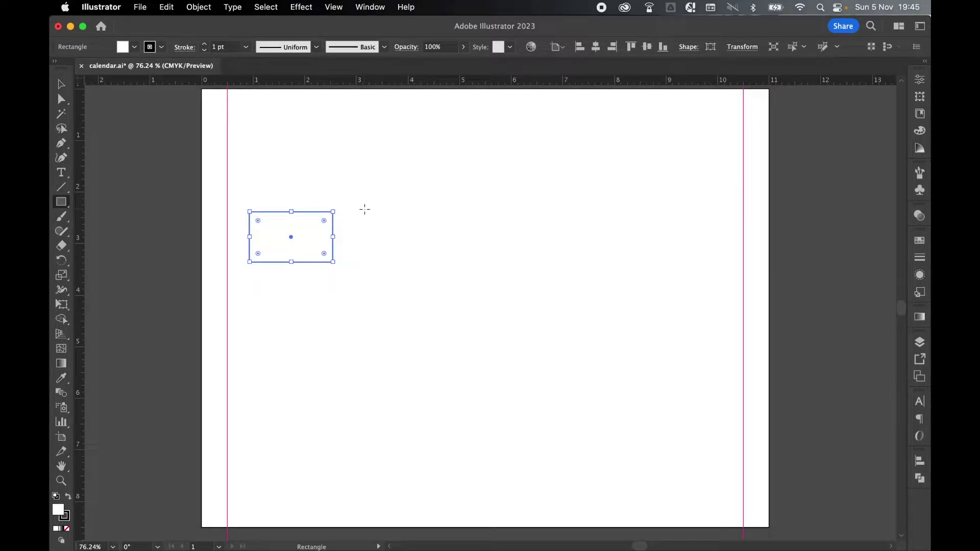
pyautogui.click(61, 84)
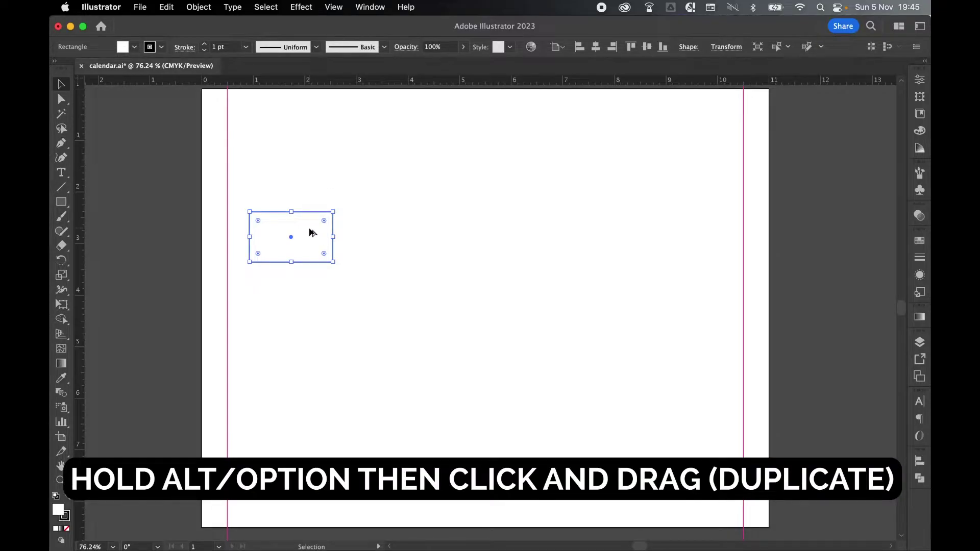
# Step: Copy the rectangle edge to edge and repeat with Cmd+D until seven sit in a row
pyautogui.moveTo(305, 231); pyautogui.dragTo(391, 236)
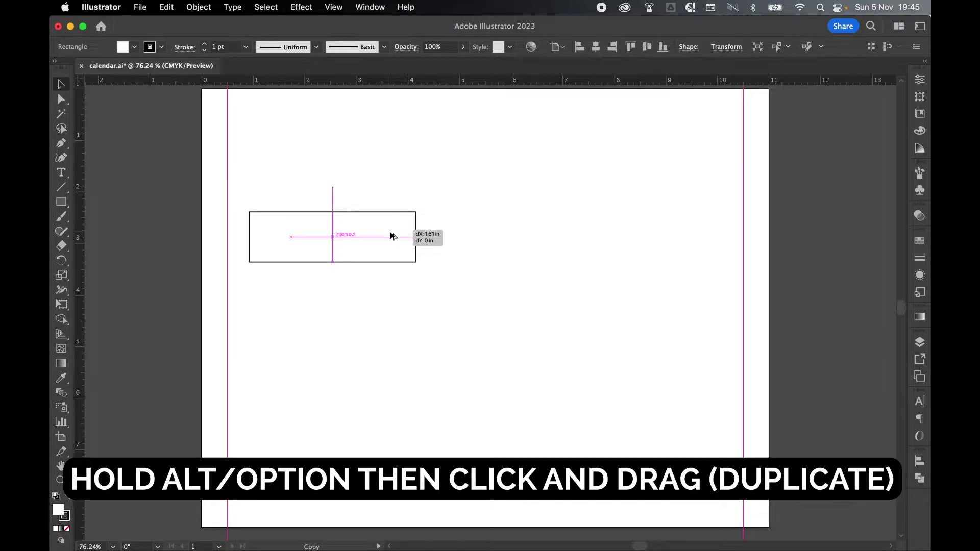
pyautogui.moveTo(391, 236); pyautogui.dragTo(391, 236)
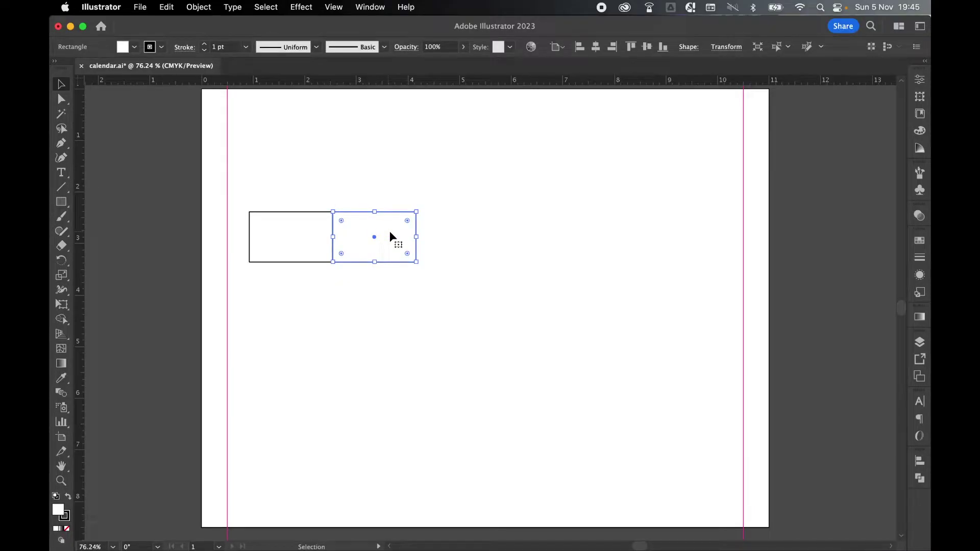
pyautogui.click(334, 7)
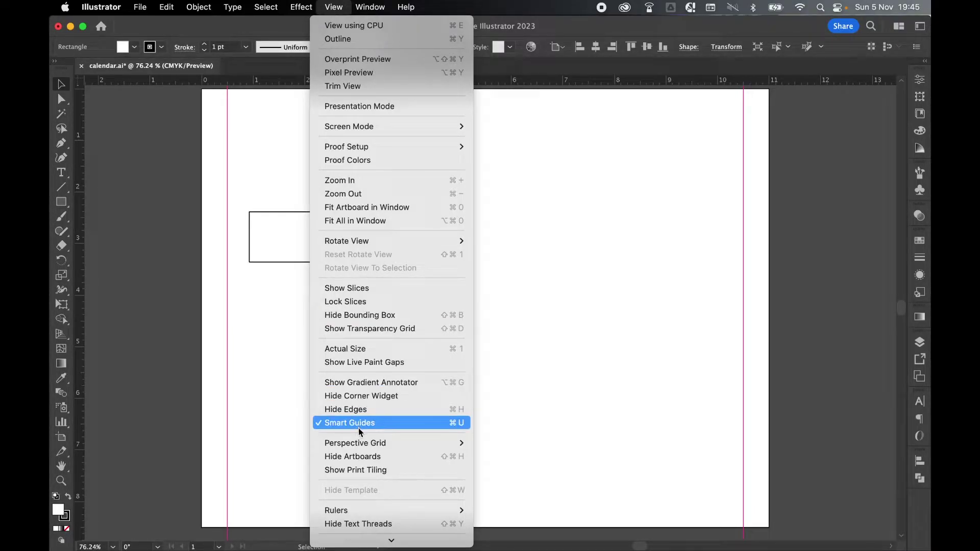
pyautogui.click(378, 233)
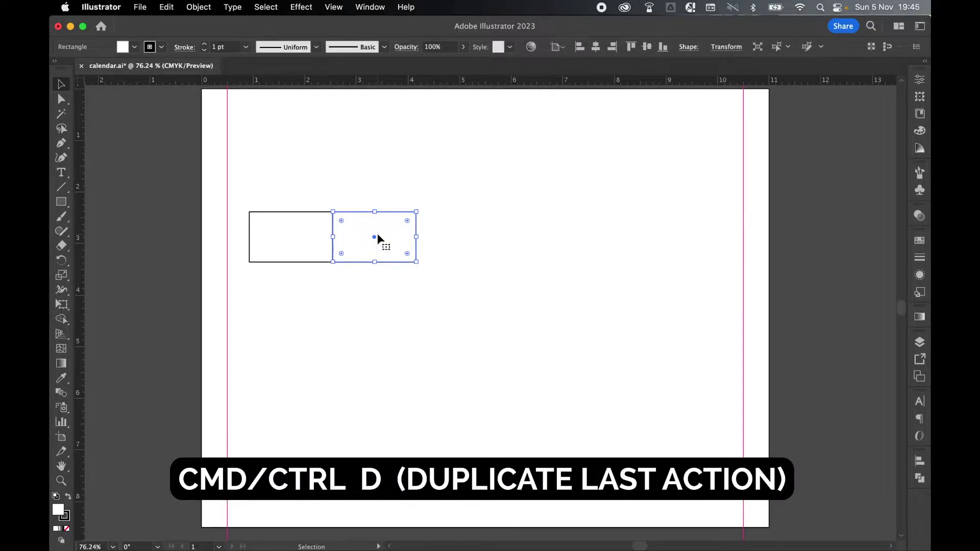
pyautogui.press('super+d')
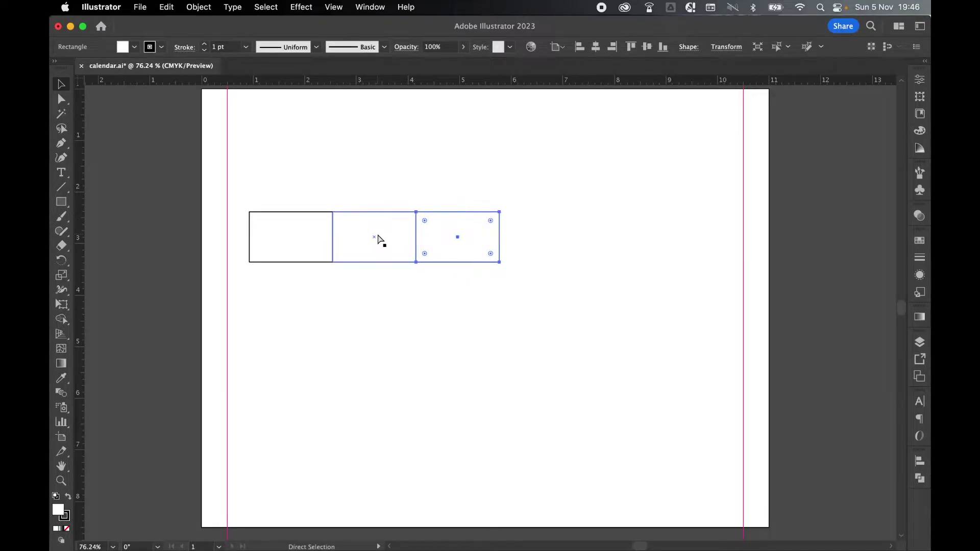
pyautogui.press('super+d')
pyautogui.press('super+d')
pyautogui.press('super+d')
pyautogui.press('super+d')
pyautogui.press('shift+super+a')
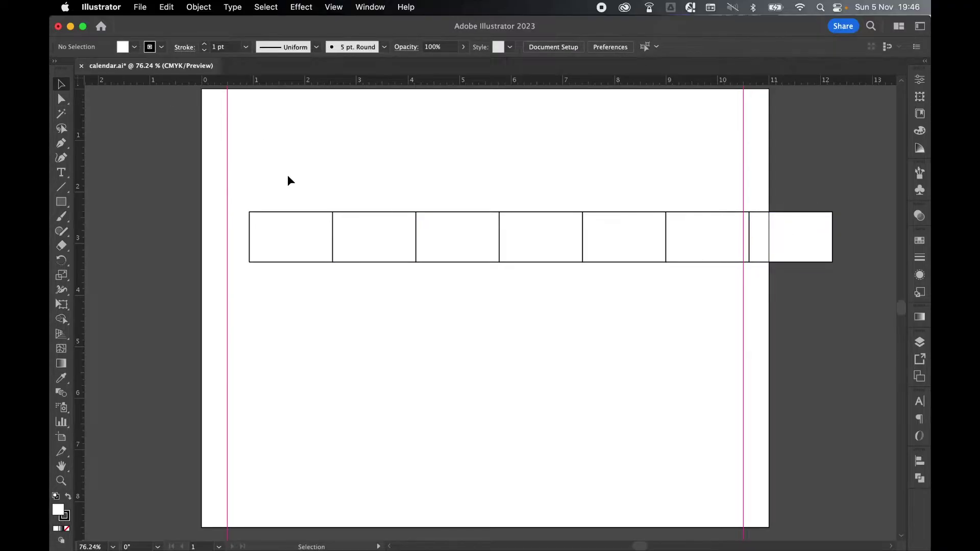
# Step: Stretch the row of seven rectangles to fit exactly between the margin guides
pyautogui.moveTo(296, 189); pyautogui.dragTo(796, 304)
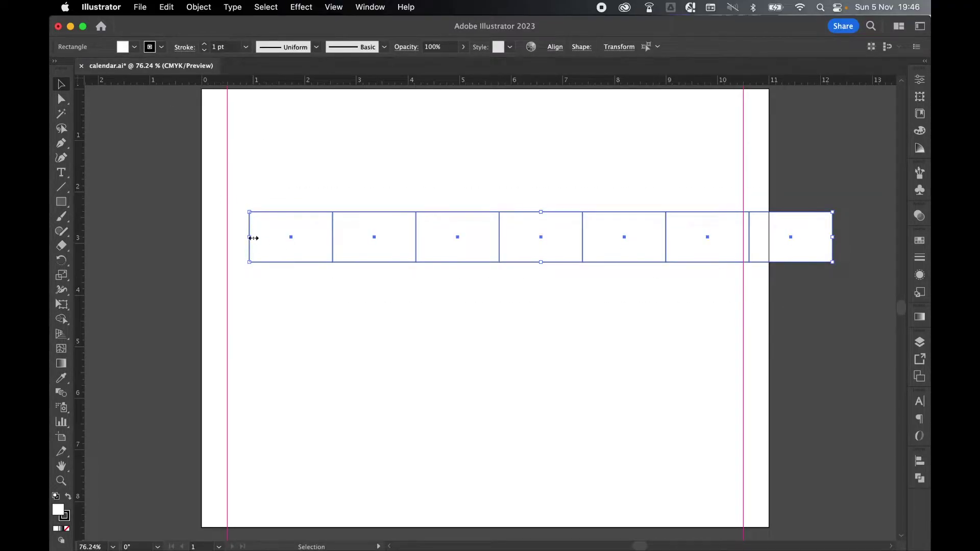
pyautogui.moveTo(254, 238); pyautogui.dragTo(228, 238)
pyautogui.moveTo(832, 237); pyautogui.dragTo(744, 236)
pyautogui.click(669, 329)
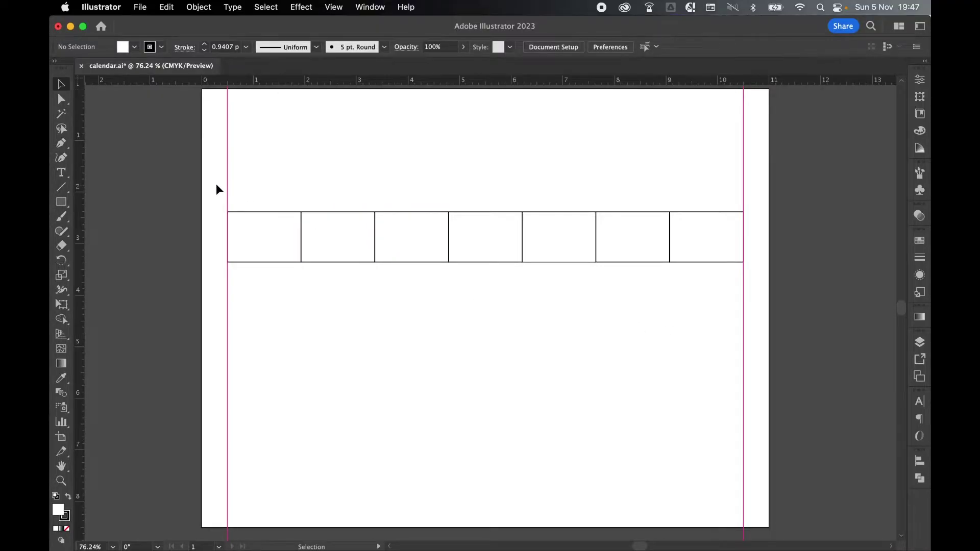
# Step: Copy the row downward into six rows and resize the grid to fill the lower page
pyautogui.moveTo(217, 184); pyautogui.dragTo(782, 298)
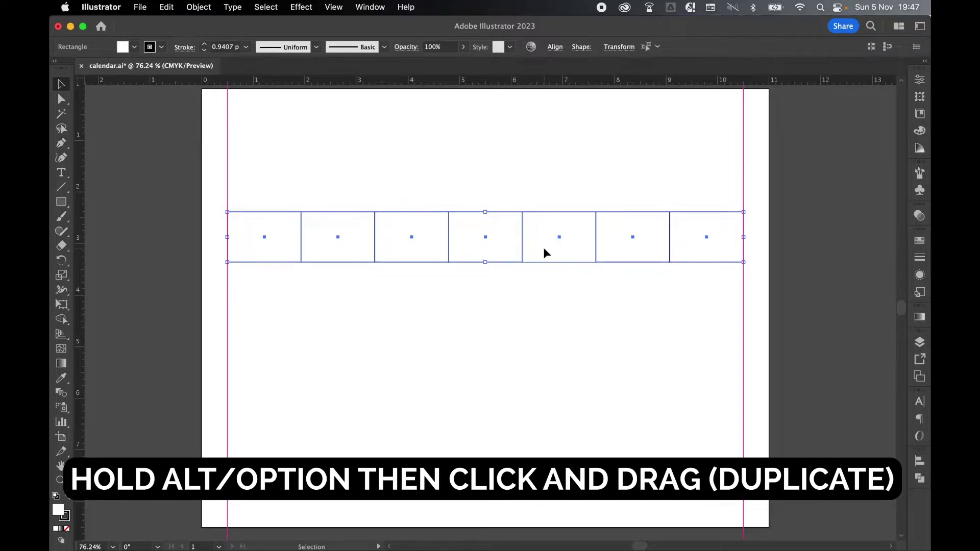
pyautogui.moveTo(545, 252); pyautogui.dragTo(546, 302)
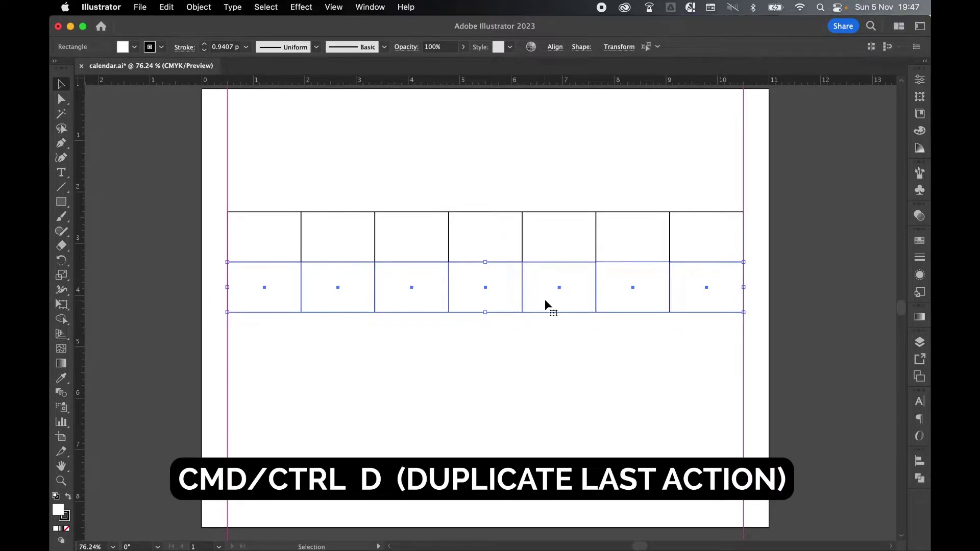
pyautogui.press('super+d')
pyautogui.press('super+d')
pyautogui.press('super+d')
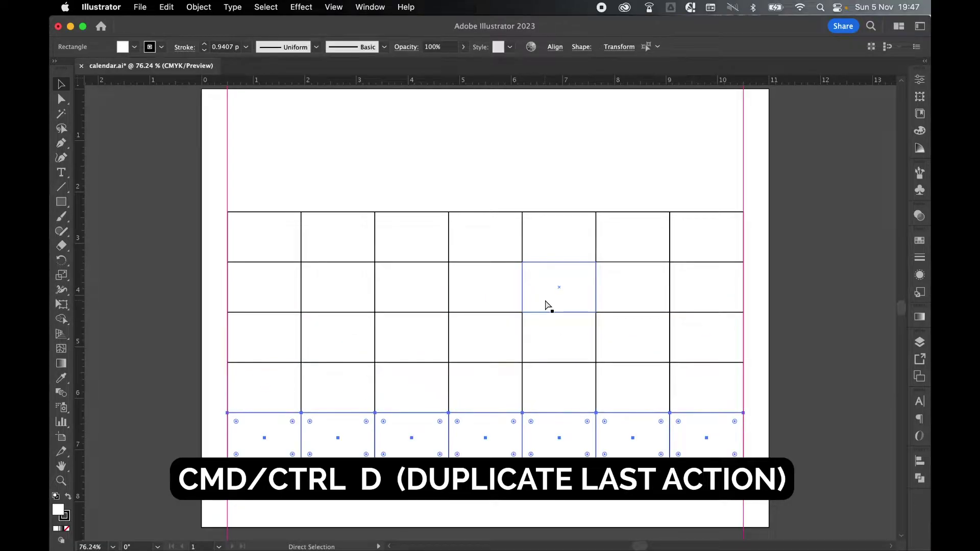
pyautogui.press('super+d')
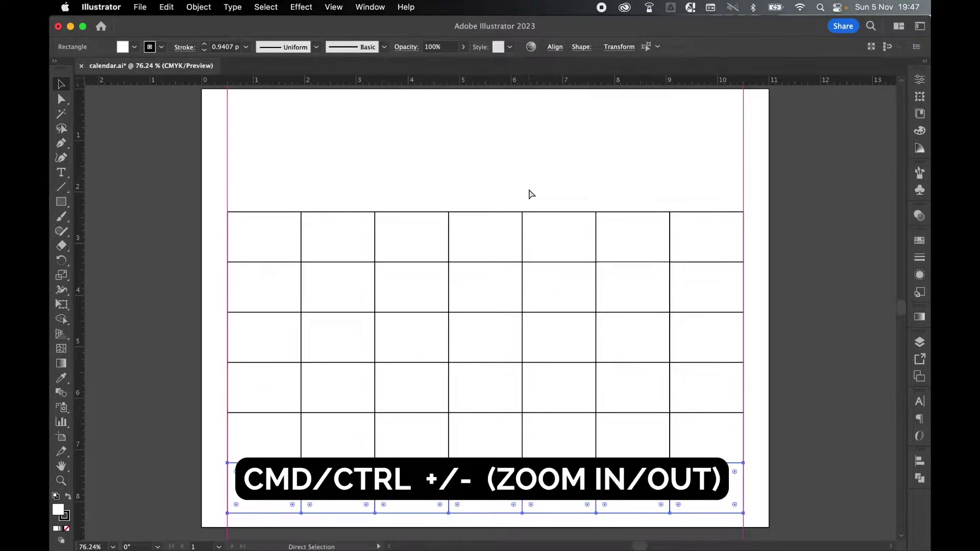
pyautogui.press('super+minus')
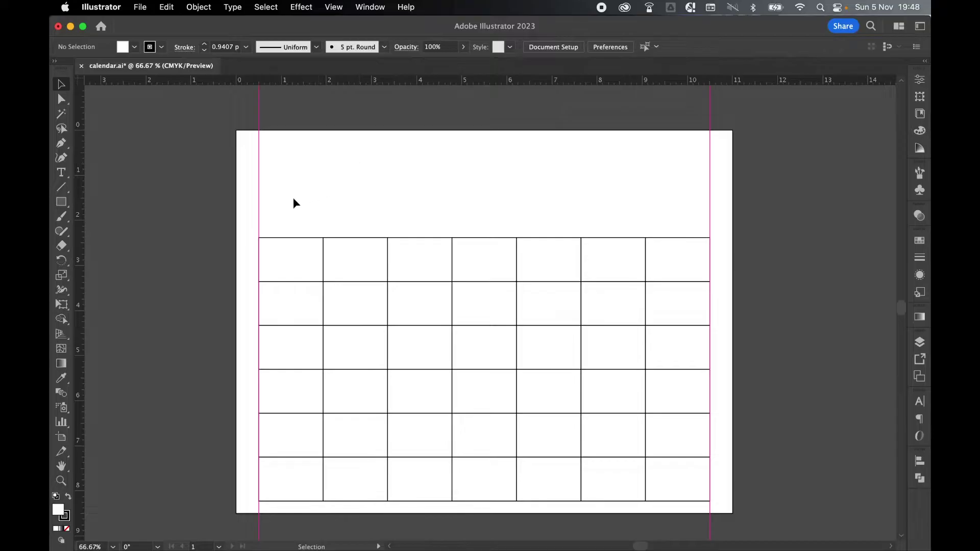
pyautogui.moveTo(277, 201); pyautogui.dragTo(693, 531)
pyautogui.moveTo(485, 501); pyautogui.dragTo(485, 485)
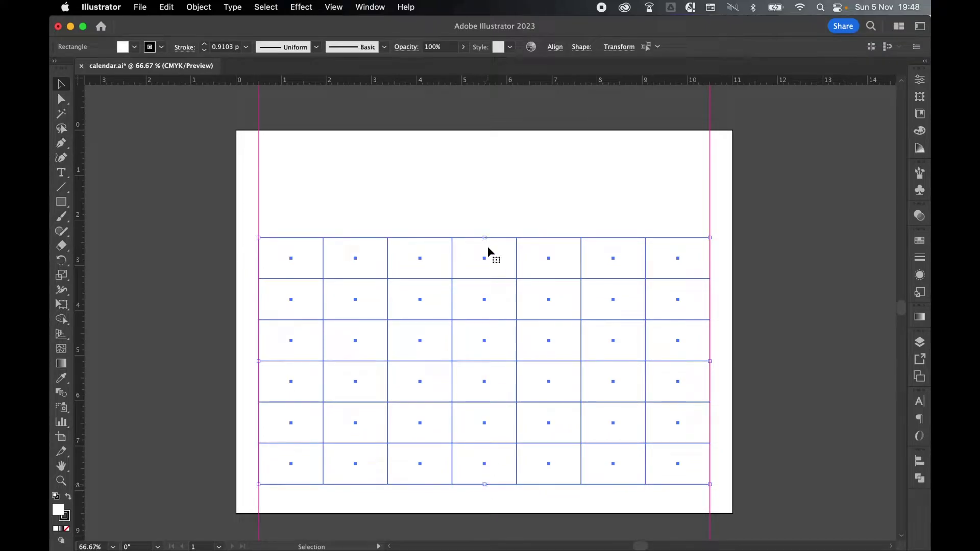
pyautogui.moveTo(485, 237); pyautogui.dragTo(487, 217)
pyautogui.click(797, 284)
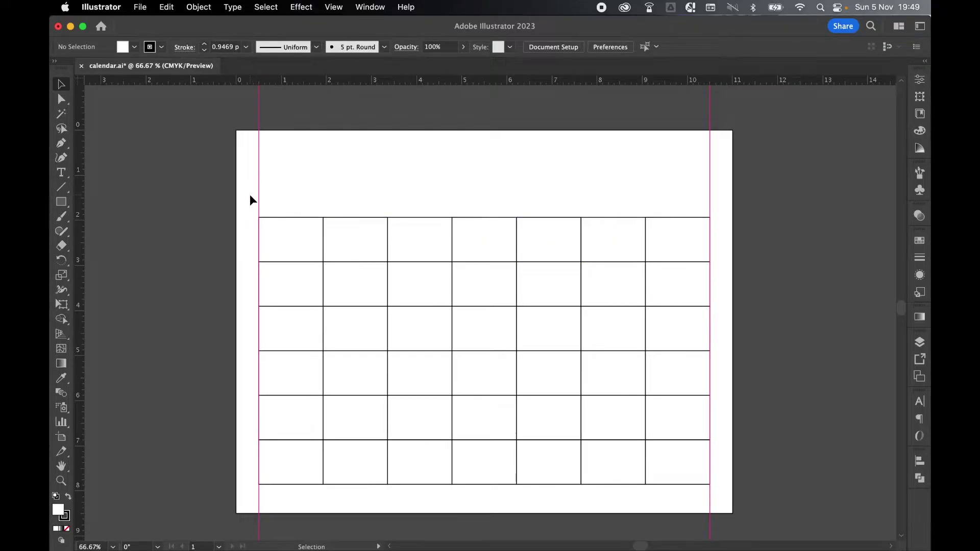
# Step: Copy the grid's top row above it and shorten the copy into a shallow header strip
pyautogui.moveTo(251, 197); pyautogui.dragTo(741, 250)
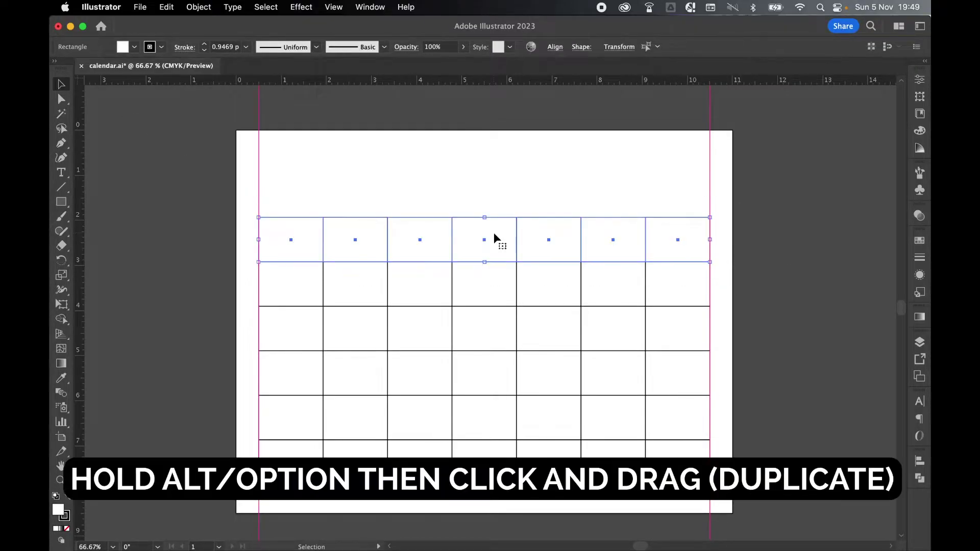
pyautogui.moveTo(497, 237); pyautogui.dragTo(494, 199)
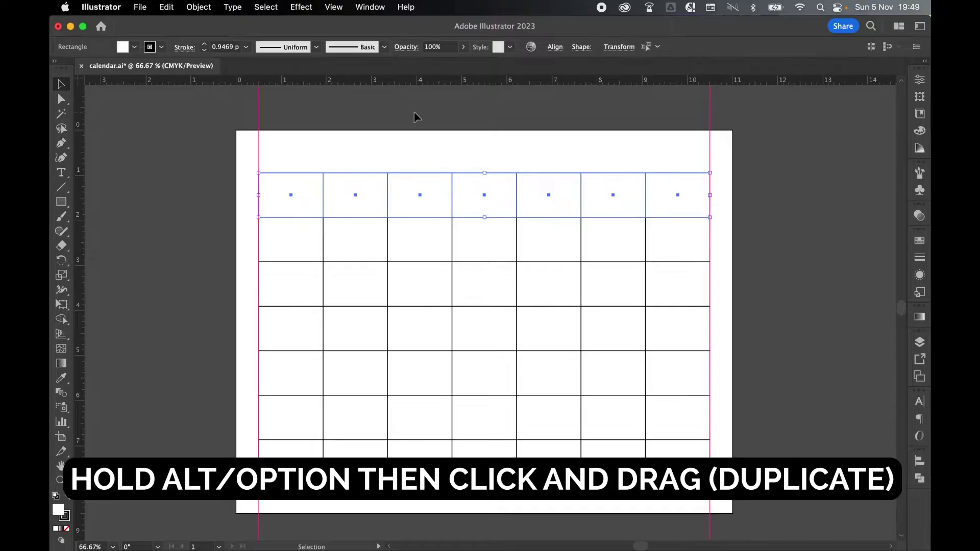
pyautogui.moveTo(486, 173); pyautogui.dragTo(485, 185)
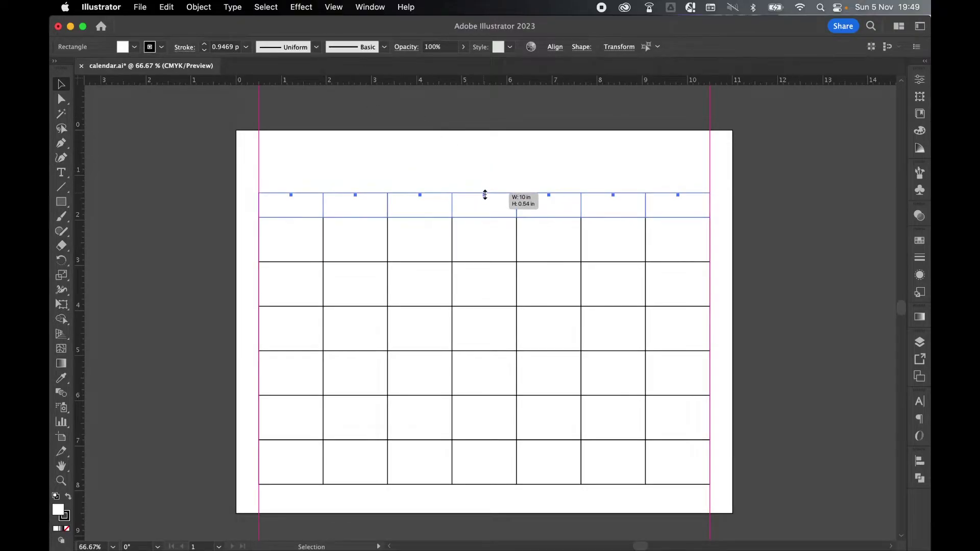
pyautogui.moveTo(485, 195); pyautogui.dragTo(486, 195)
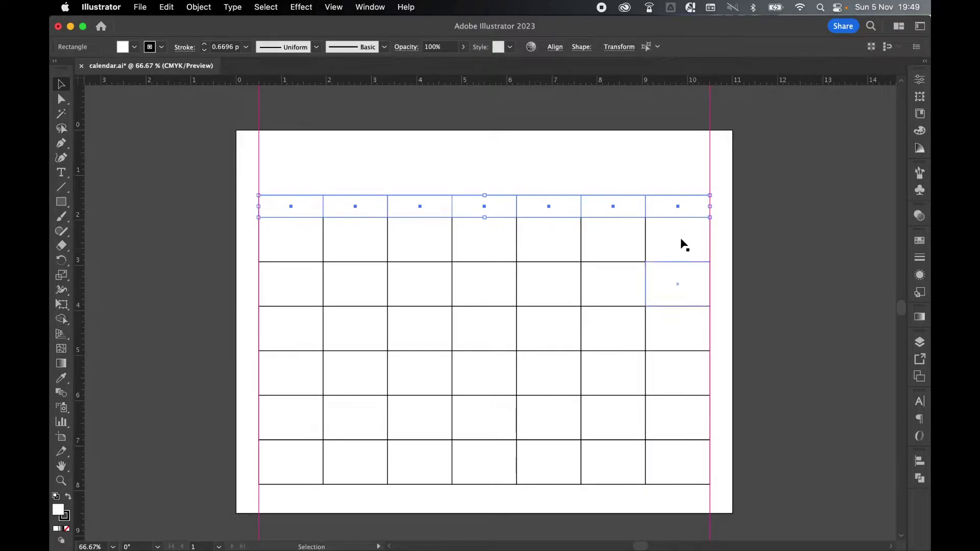
pyautogui.click(757, 257)
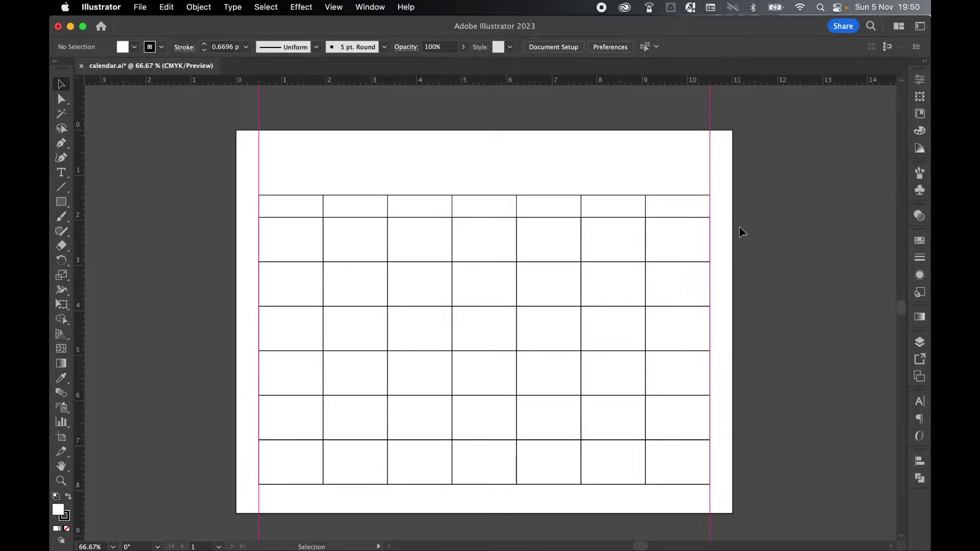
# Step: Hide the guides, select all cells, and set their stroke weight to 1 pt
pyautogui.press('super+semicolon')
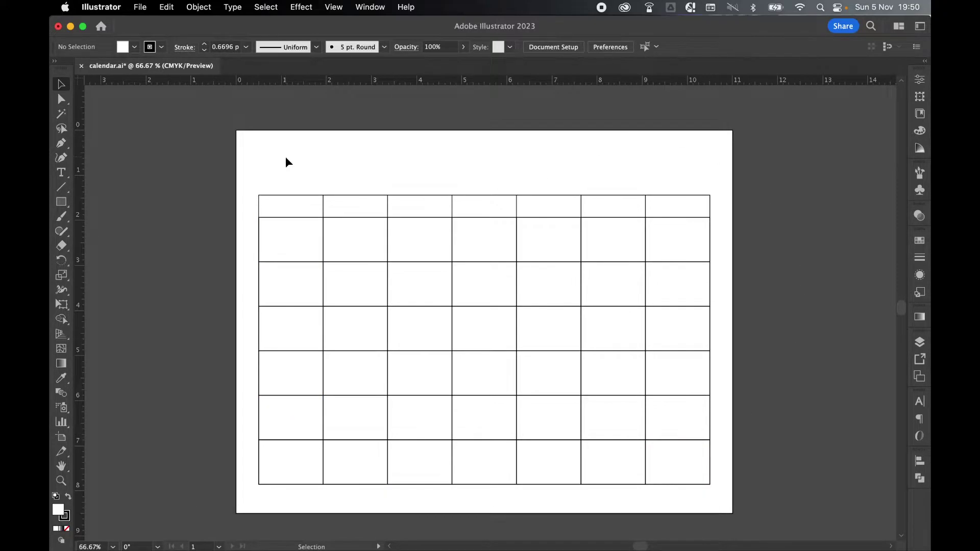
pyautogui.press('super+a')
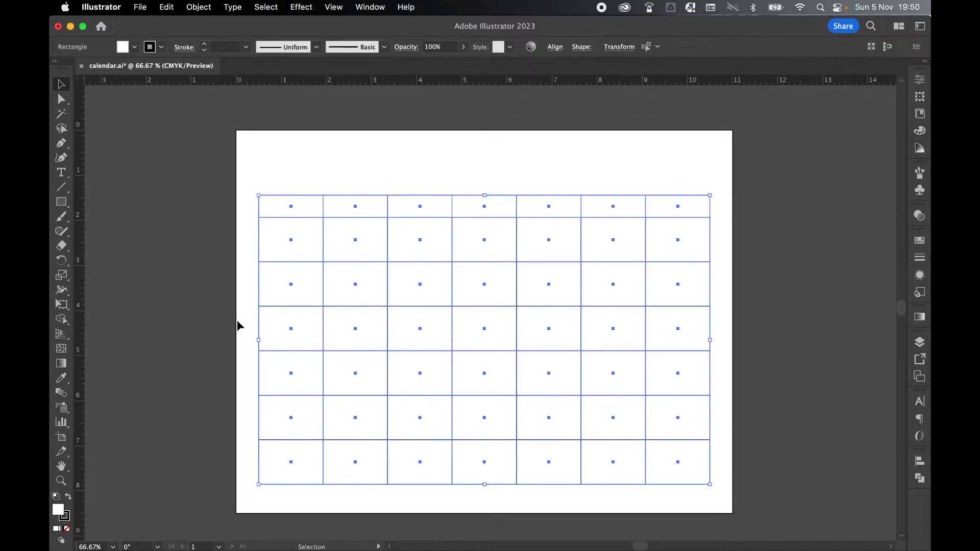
pyautogui.click(65, 515)
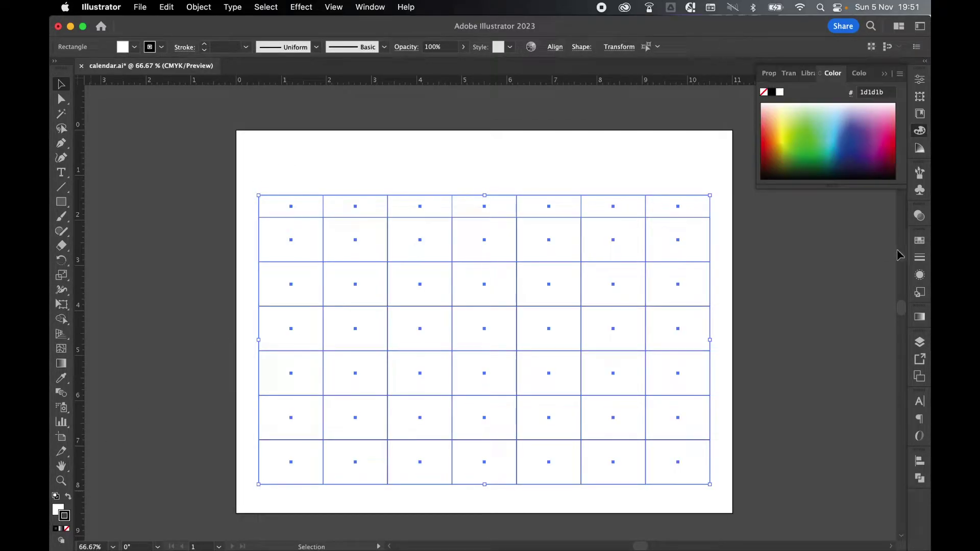
pyautogui.click(920, 259)
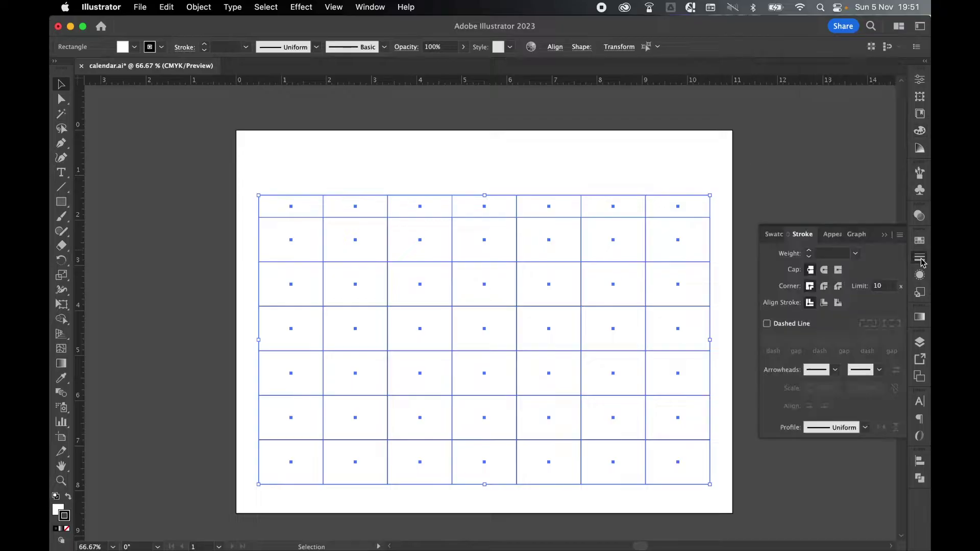
pyautogui.click(810, 252)
pyautogui.click(810, 253)
pyautogui.click(810, 253)
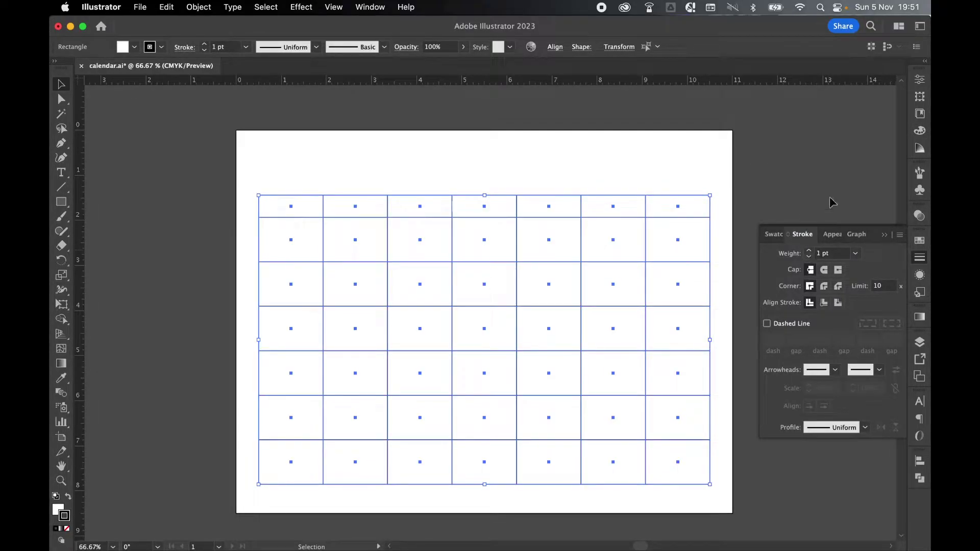
pyautogui.click(833, 233)
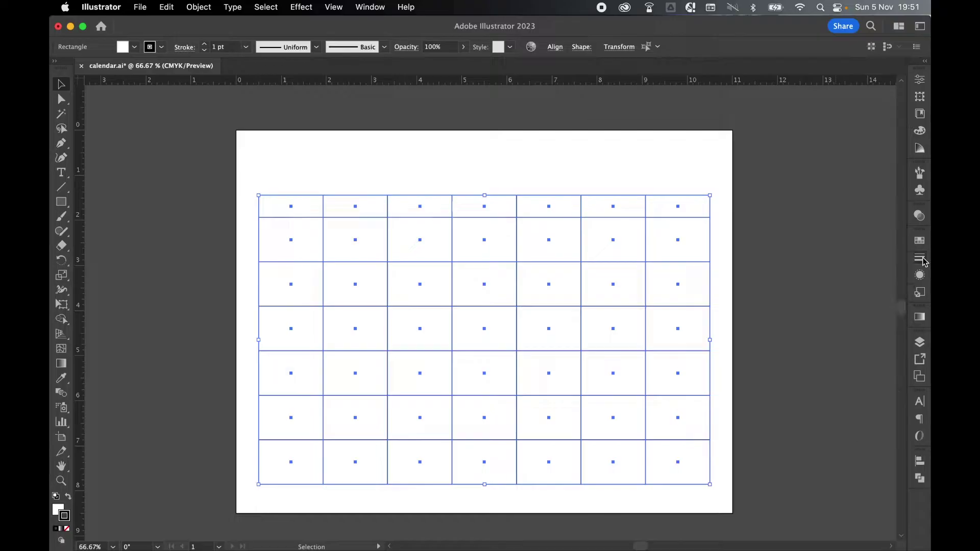
# Step: Lock the grid layer, add a layer named 'numbers', and draw a text area over the grid
pyautogui.click(922, 346)
pyautogui.click(761, 293)
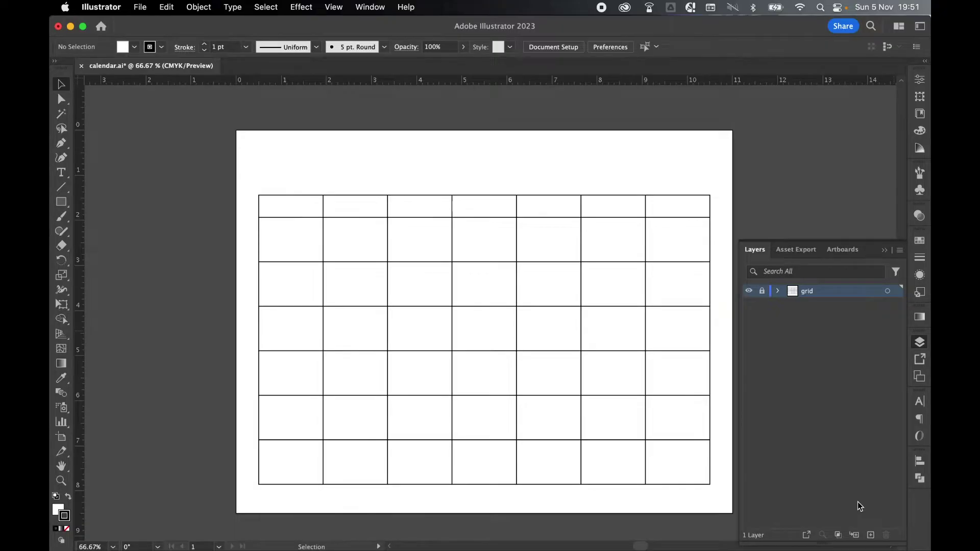
pyautogui.click(871, 535)
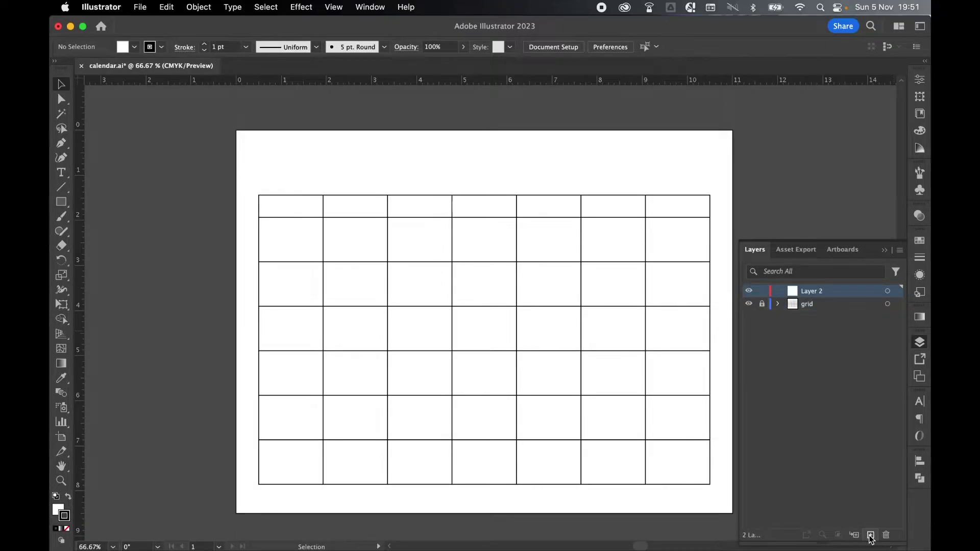
pyautogui.doubleClick(814, 291)
pyautogui.write('numbers')
pyautogui.press('Return')
pyautogui.click(61, 172)
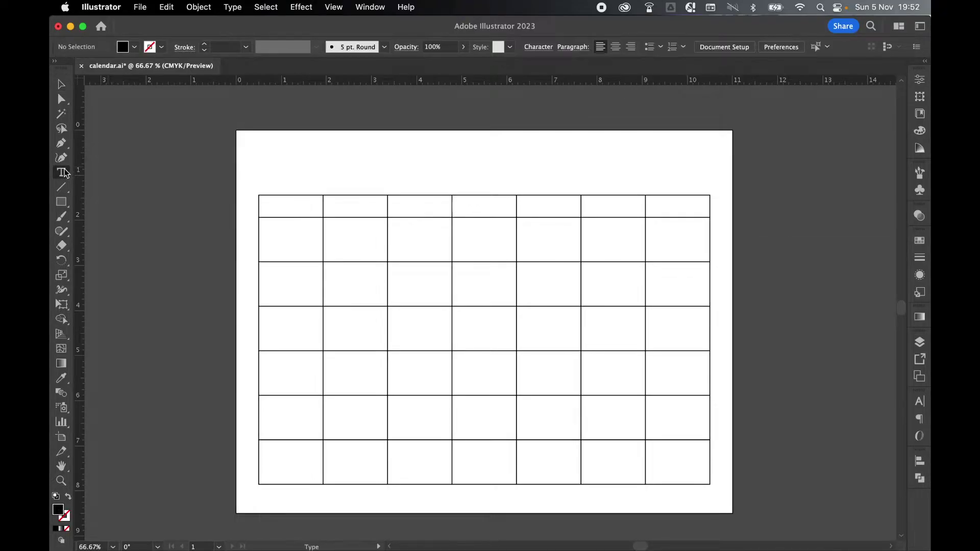
pyautogui.moveTo(259, 217); pyautogui.dragTo(712, 485)
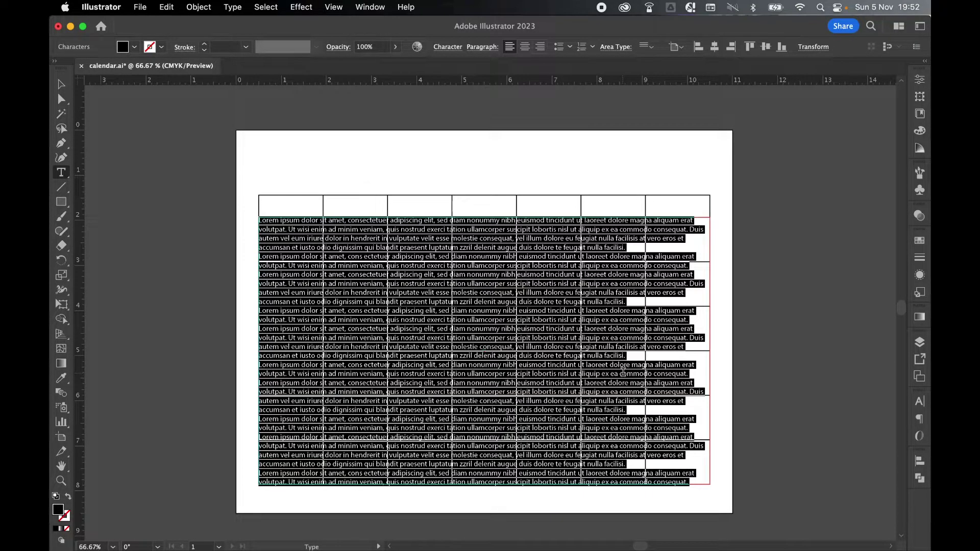
# Step: Enter the day numbers 1 to 7 in the text area, separated by tabs
pyautogui.write('1234')
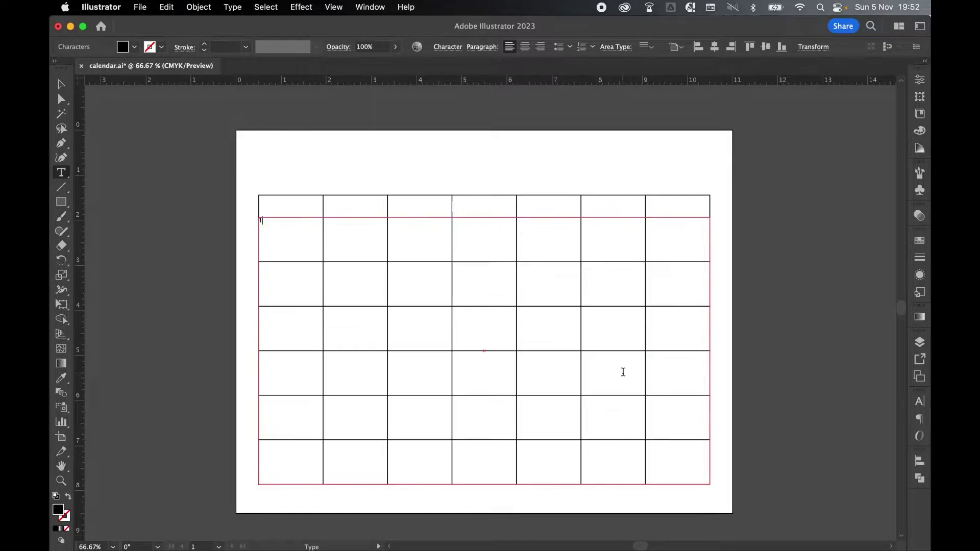
pyautogui.write('1234567')
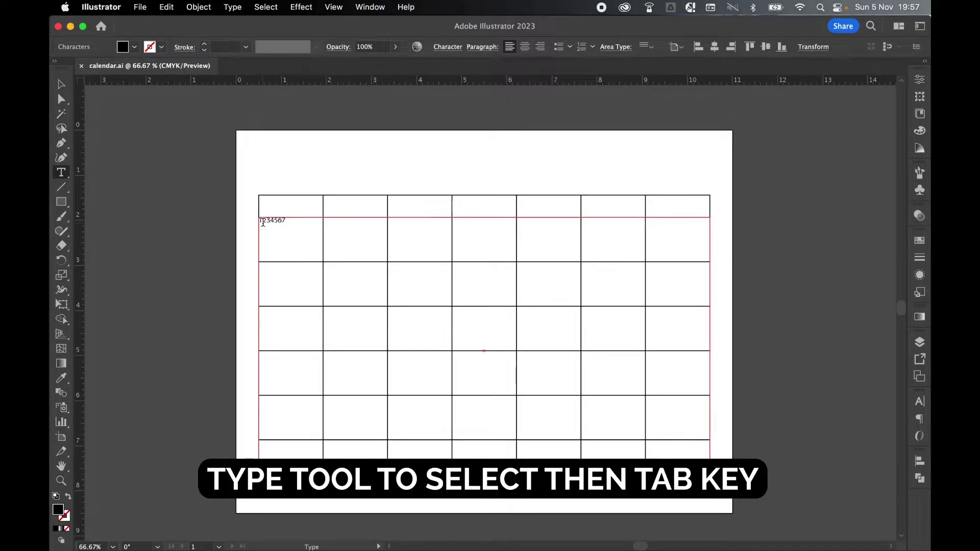
pyautogui.press('Tab')
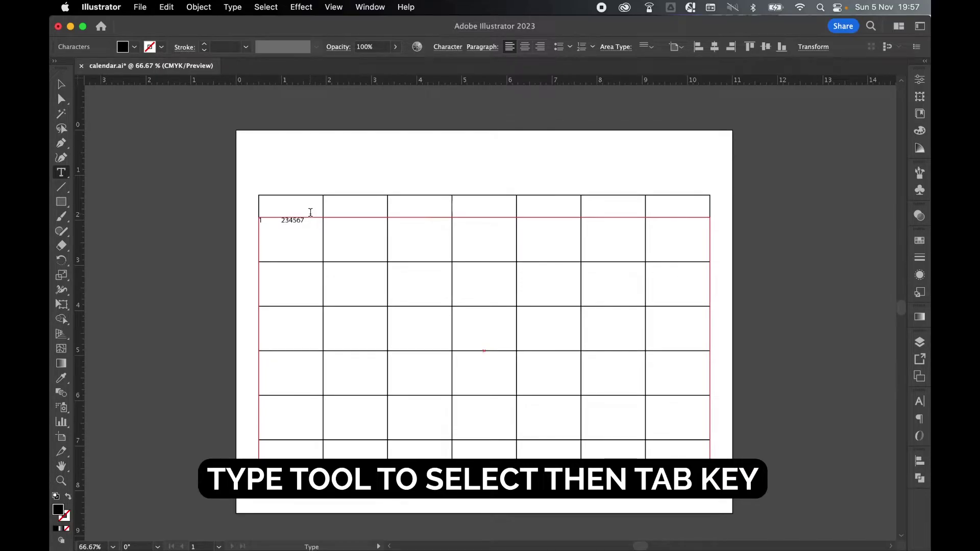
pyautogui.press('Right')
pyautogui.press('Tab')
pyautogui.press('Right')
pyautogui.press('Tab')
pyautogui.press('Right')
pyautogui.press('Tab')
pyautogui.press('Right')
pyautogui.press('Tab')
pyautogui.press('Right')
pyautogui.press('Tab')
pyautogui.press('Escape')
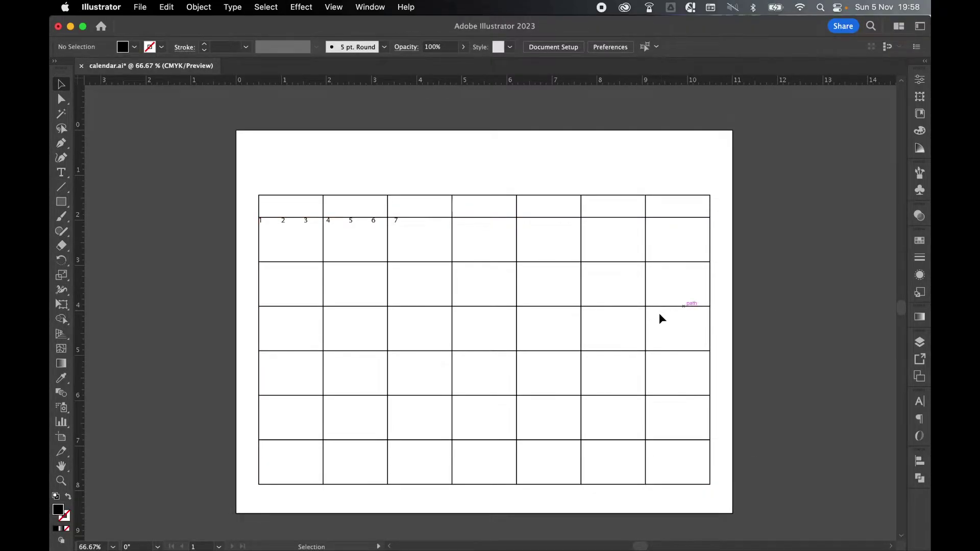
# Step: Lock the numbers layer and copy a grid cell's 1.4286 in width from Transform
pyautogui.click(921, 342)
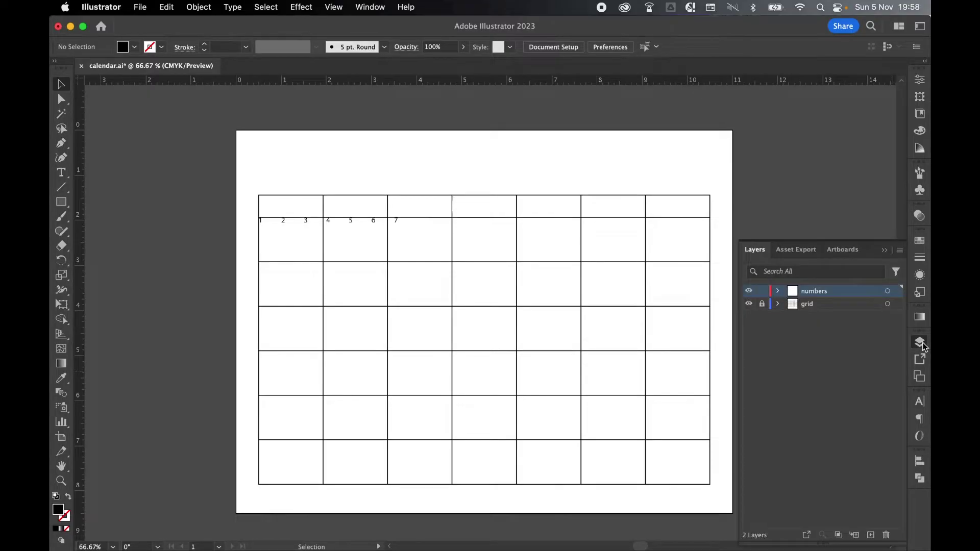
pyautogui.click(762, 291)
pyautogui.click(653, 325)
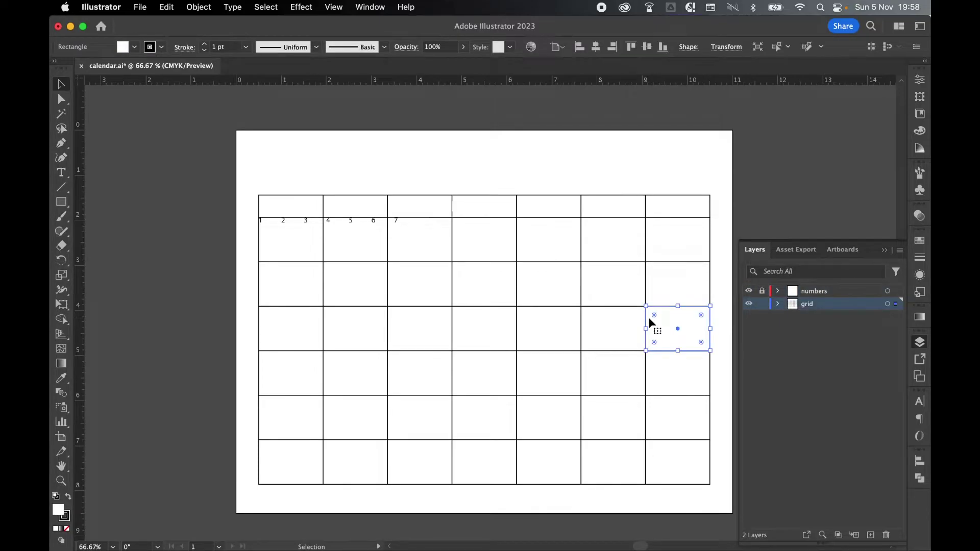
pyautogui.click(727, 47)
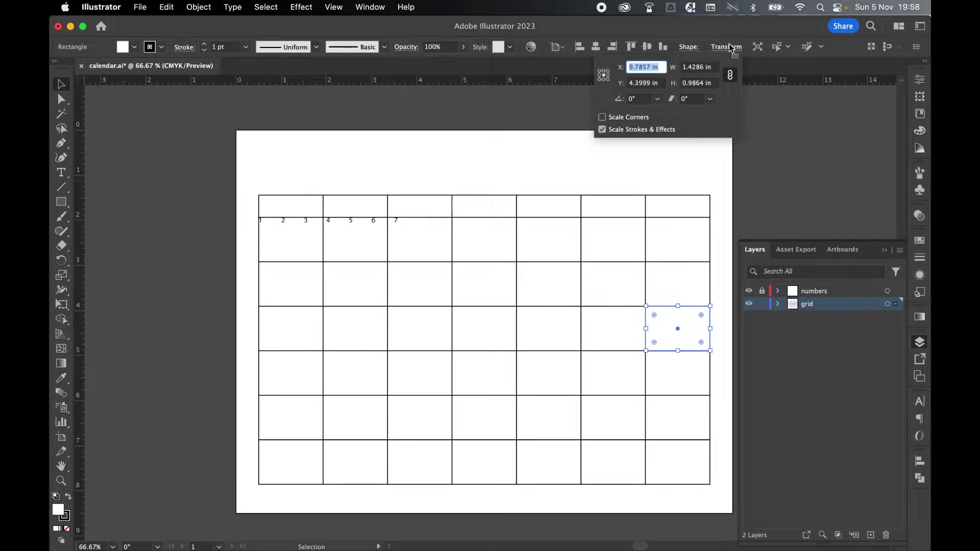
pyautogui.click(690, 69)
pyautogui.moveTo(705, 67); pyautogui.dragTo(682, 64)
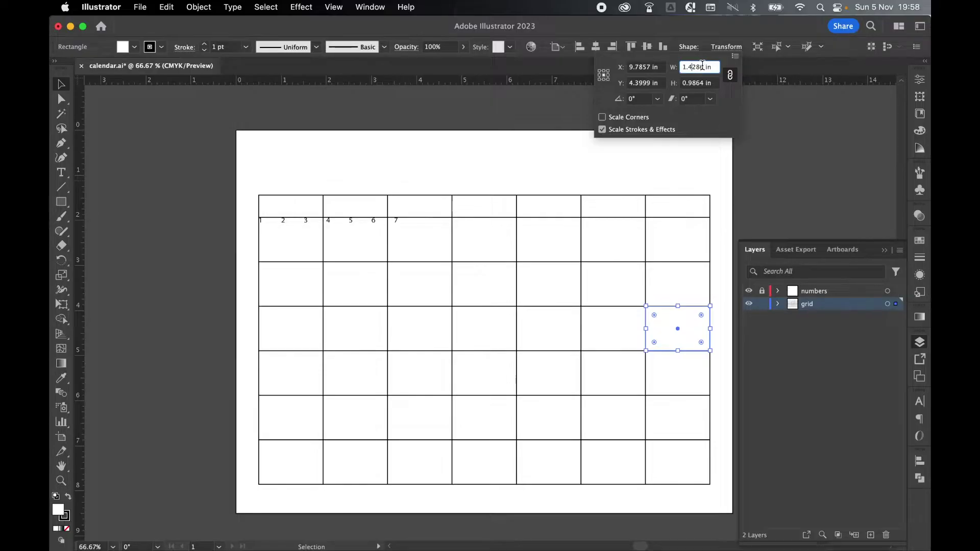
pyautogui.press('super+c')
# Step: Lock the grid layer, unlock and activate numbers, and select the day-number text
pyautogui.click(763, 304)
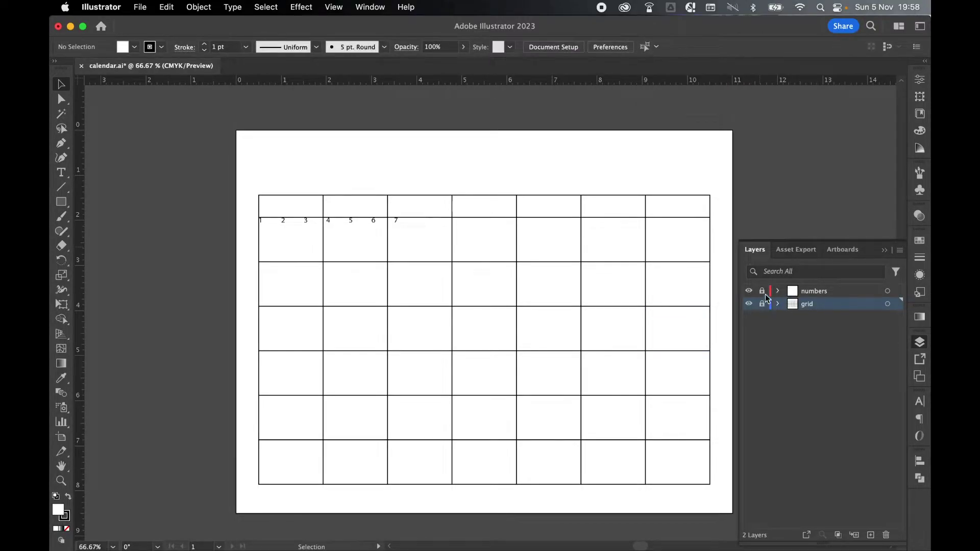
pyautogui.click(763, 291)
pyautogui.click(796, 292)
pyautogui.click(920, 342)
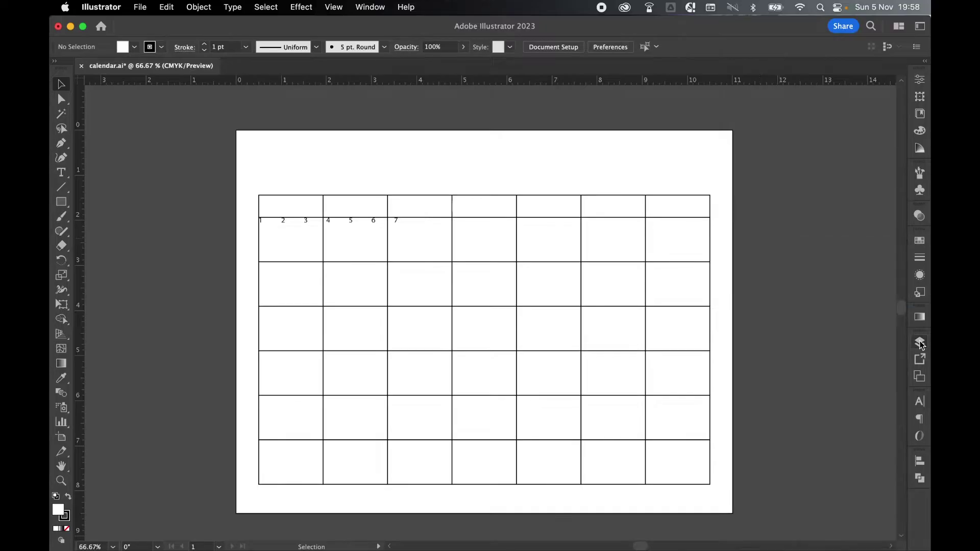
pyautogui.click(398, 223)
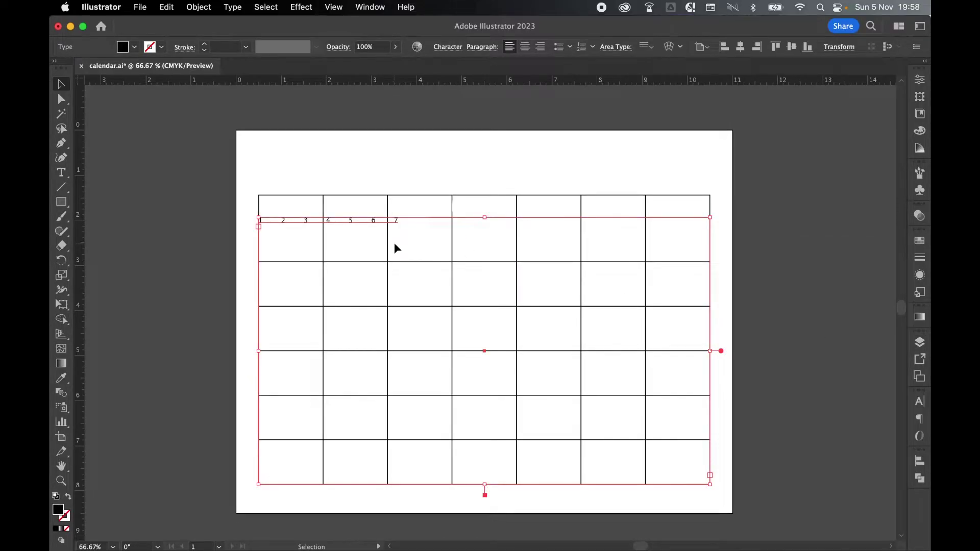
# Step: Open the Tabs panel and add a left tab stop at 1.4286 in for the number 2
pyautogui.click(371, 6)
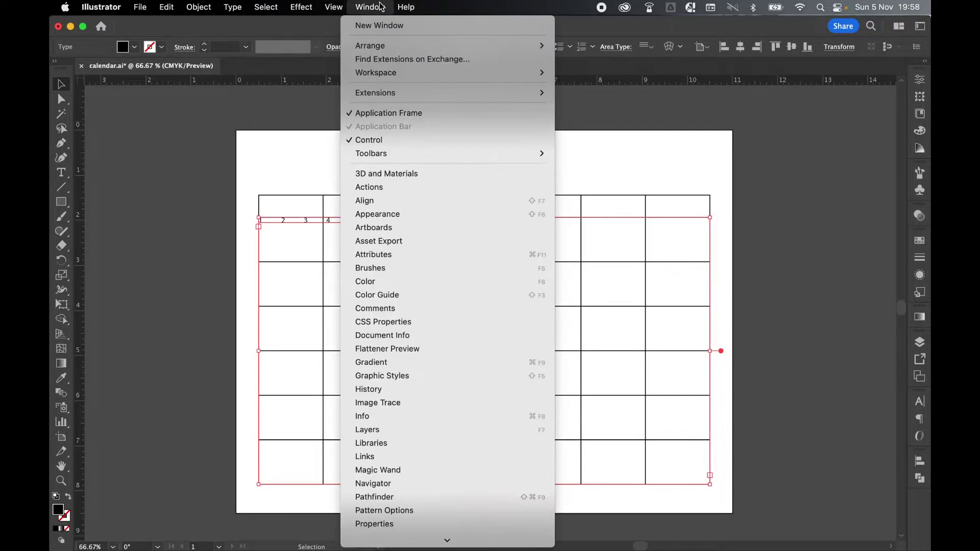
pyautogui.moveTo(361, 427)
pyautogui.click(574, 510)
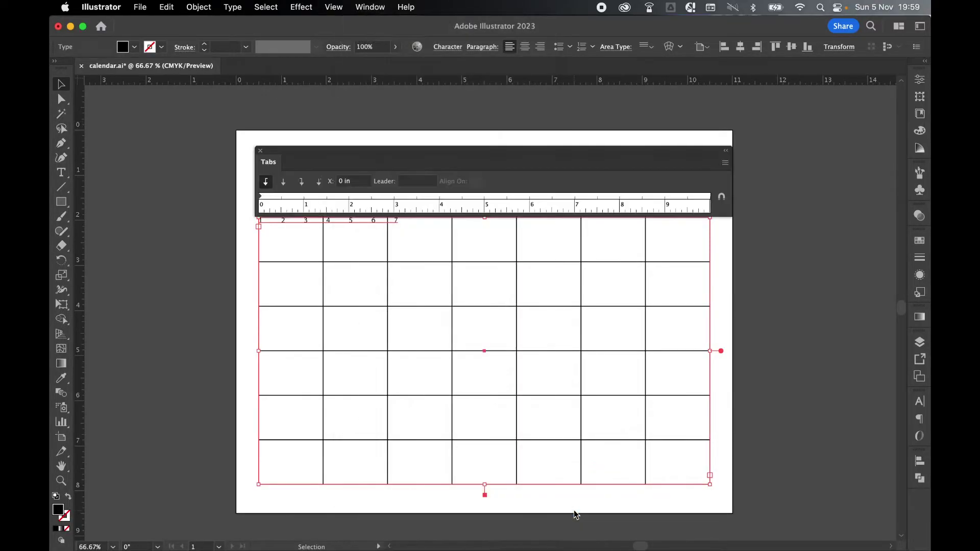
pyautogui.moveTo(493, 161); pyautogui.dragTo(485, 129)
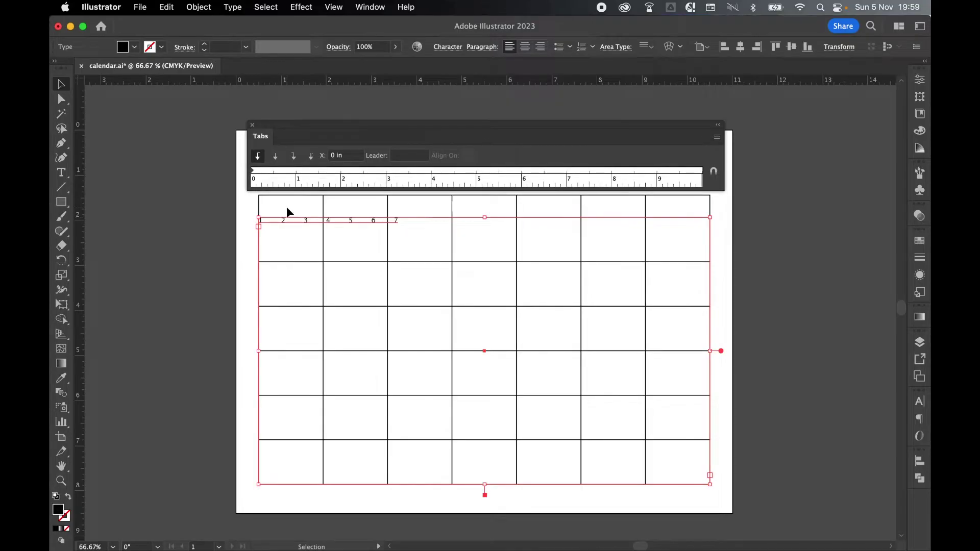
pyautogui.click(261, 157)
pyautogui.click(286, 167)
pyautogui.click(337, 158)
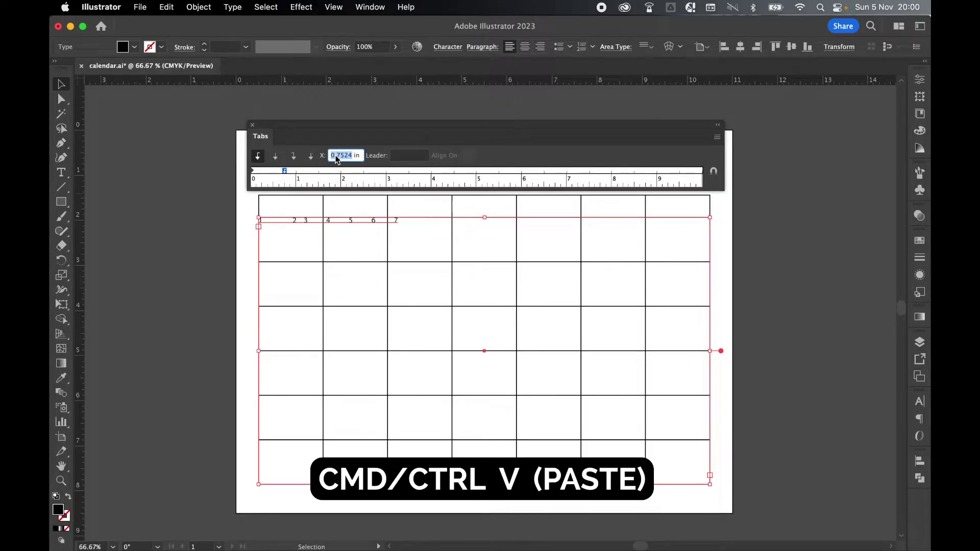
pyautogui.press('super+v')
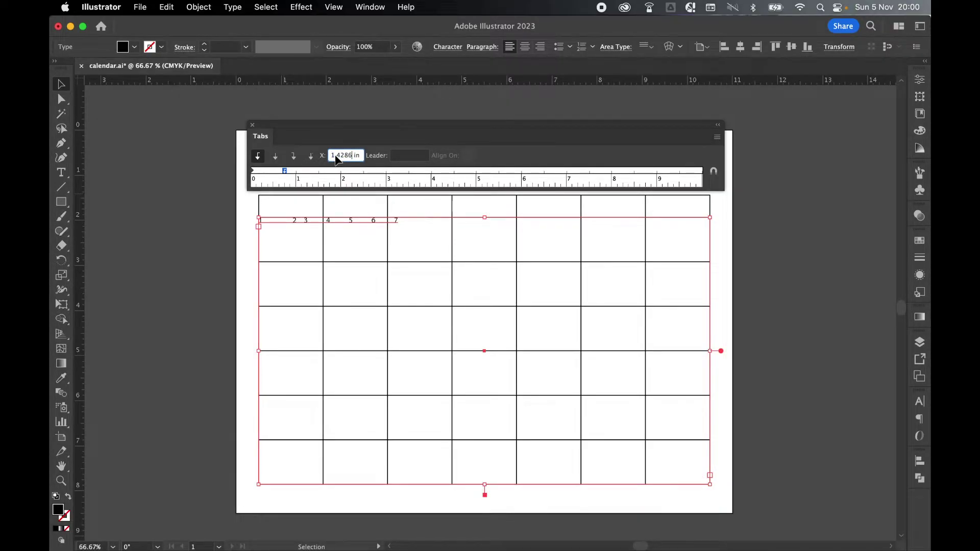
pyautogui.press('Return')
# Step: Add tab stops at 1.4286*2 and 1.4286*3 in for the numbers 3 and 4
pyautogui.click(354, 170)
pyautogui.click(341, 156)
pyautogui.press('super+a')
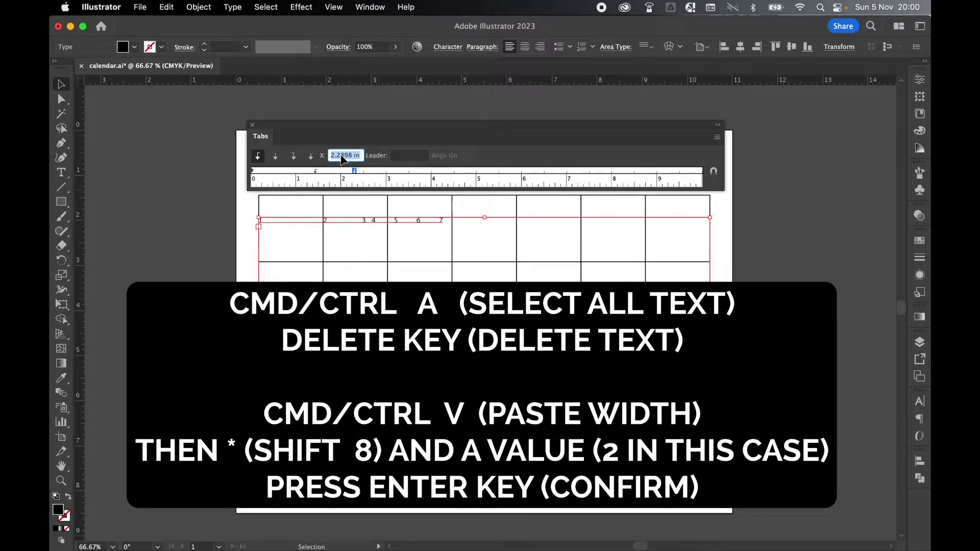
pyautogui.press('Delete')
pyautogui.press('super+v')
pyautogui.write('*2')
pyautogui.press('Return')
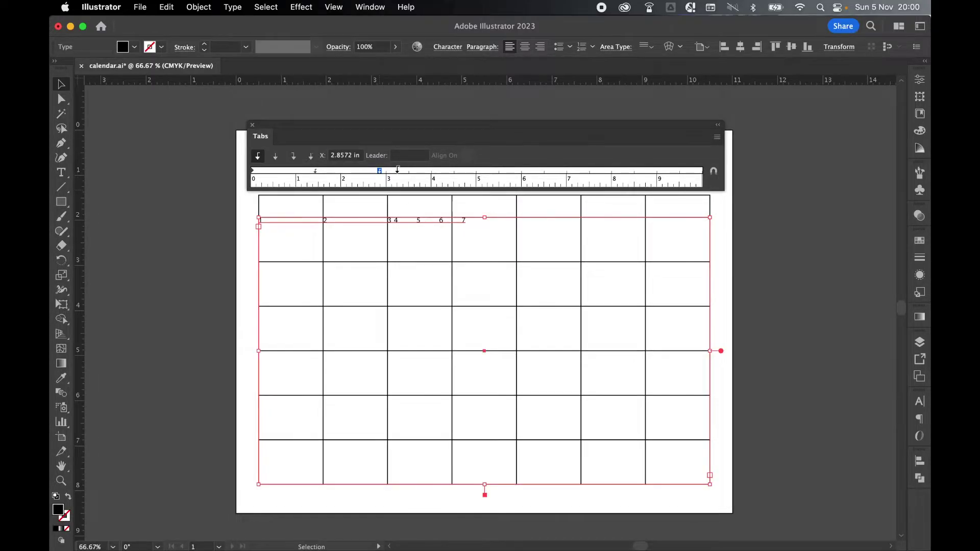
pyautogui.click(396, 170)
pyautogui.click(343, 157)
pyautogui.press('super+v')
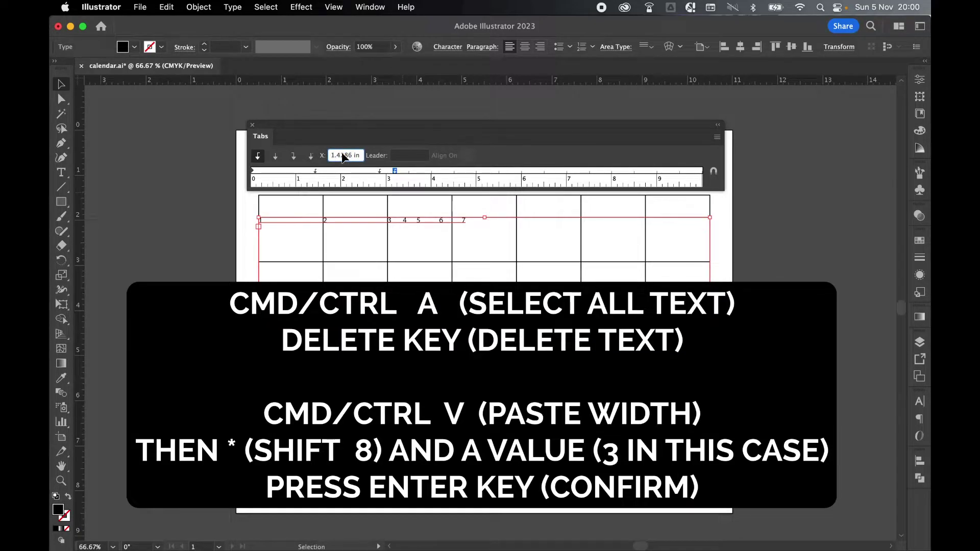
pyautogui.write('*3')
pyautogui.press('Return')
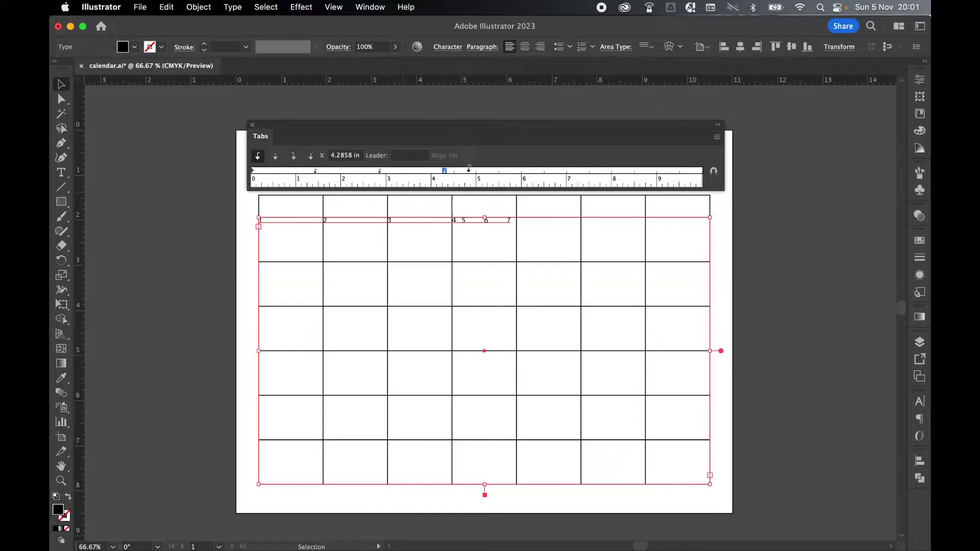
# Step: Add tab stops at 1.4286*4, *5 and *6 in for the numbers 5, 6 and 7
pyautogui.click(345, 158)
pyautogui.press('super+v')
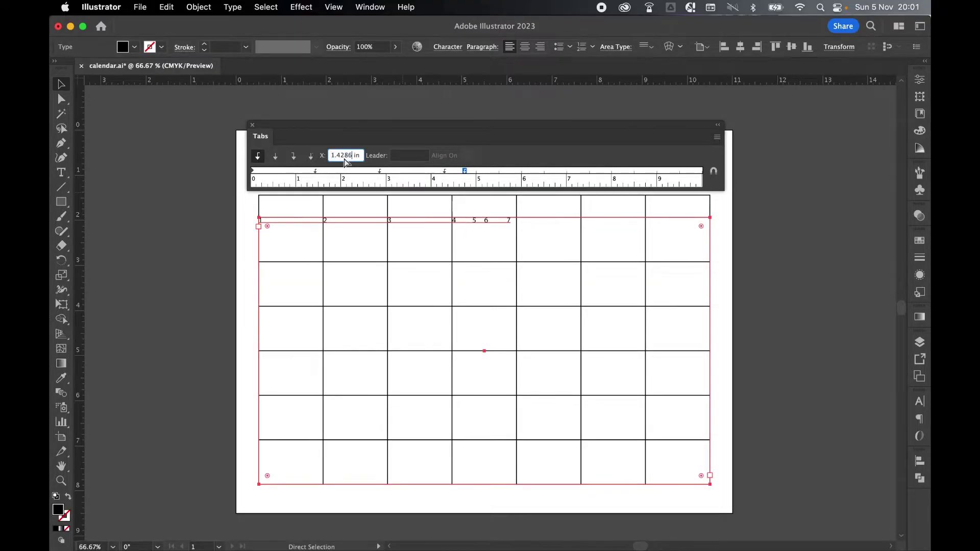
pyautogui.write('*4')
pyautogui.press('Return')
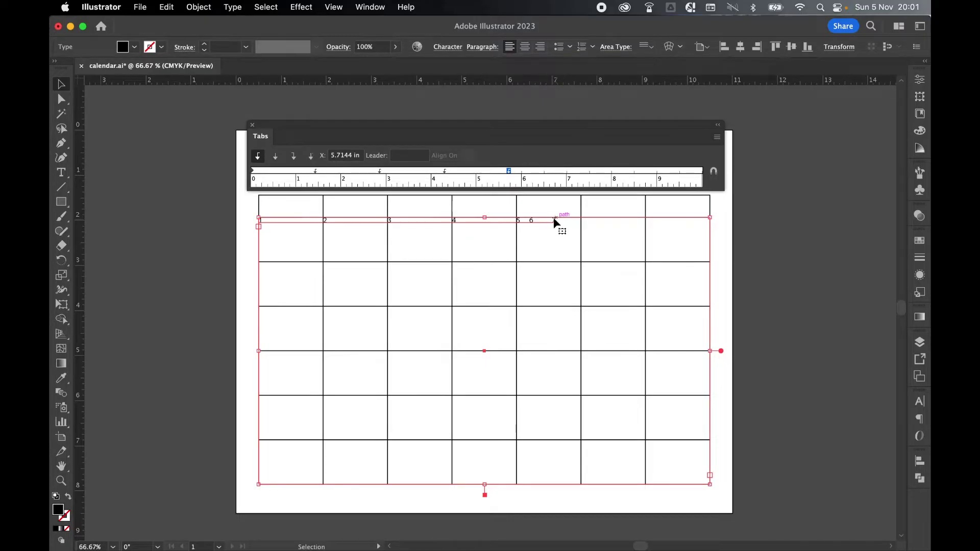
pyautogui.click(521, 171)
pyautogui.press('super+v')
pyautogui.write('*')
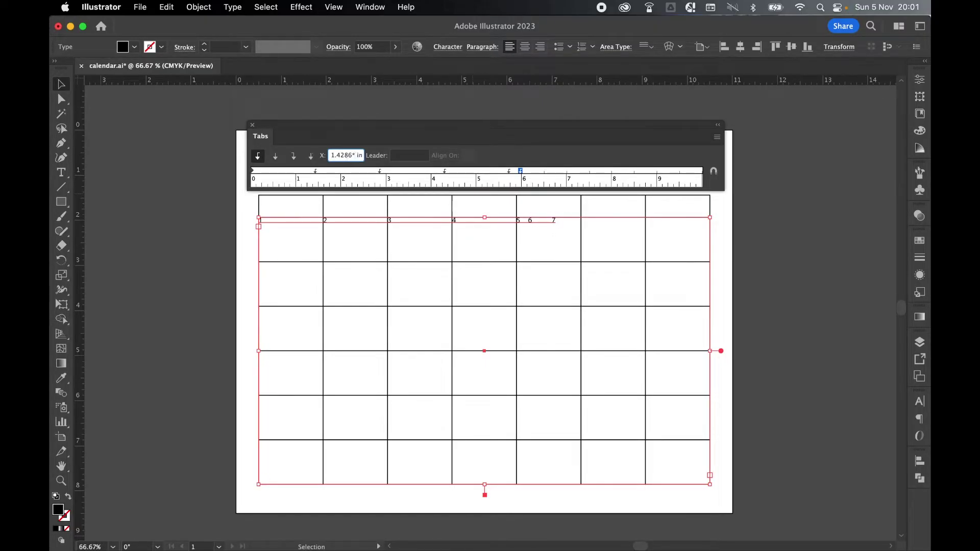
pyautogui.write('5')
pyautogui.press('Return')
pyautogui.click(637, 170)
pyautogui.press('super+v')
pyautogui.write('*6')
pyautogui.press('Return')
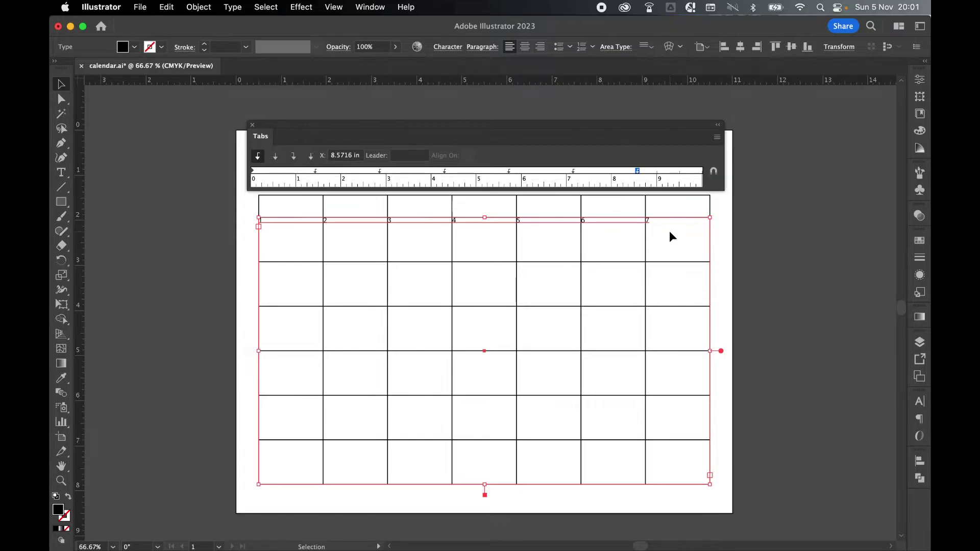
# Step: Copy the tabbed 1–7 row and paste it on new lines to stack repeated rows
pyautogui.click(253, 126)
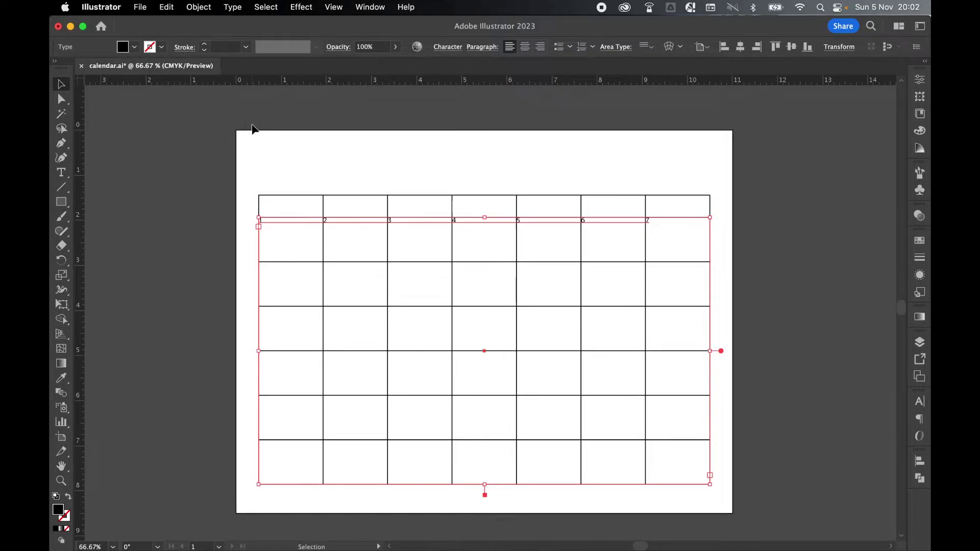
pyautogui.press('t')
pyautogui.click(653, 220)
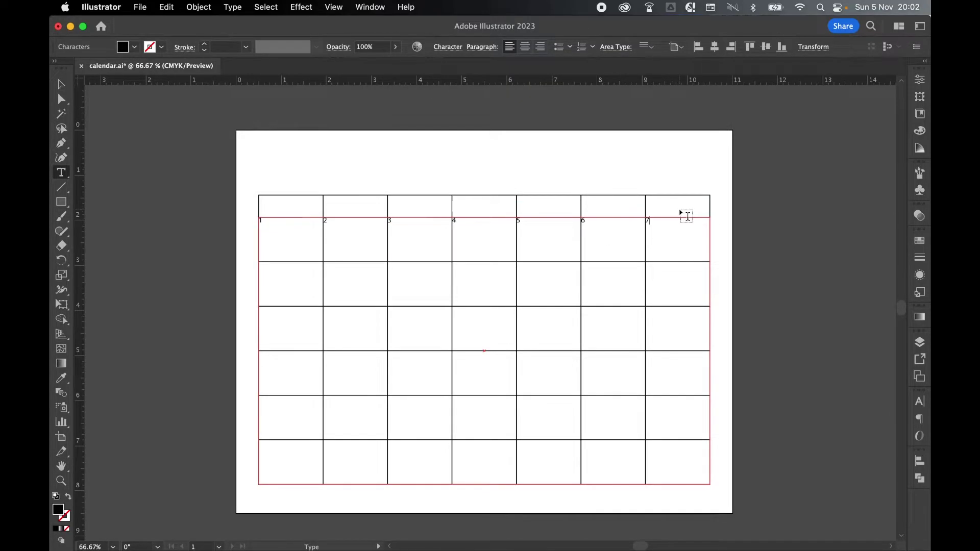
pyautogui.press('super+a')
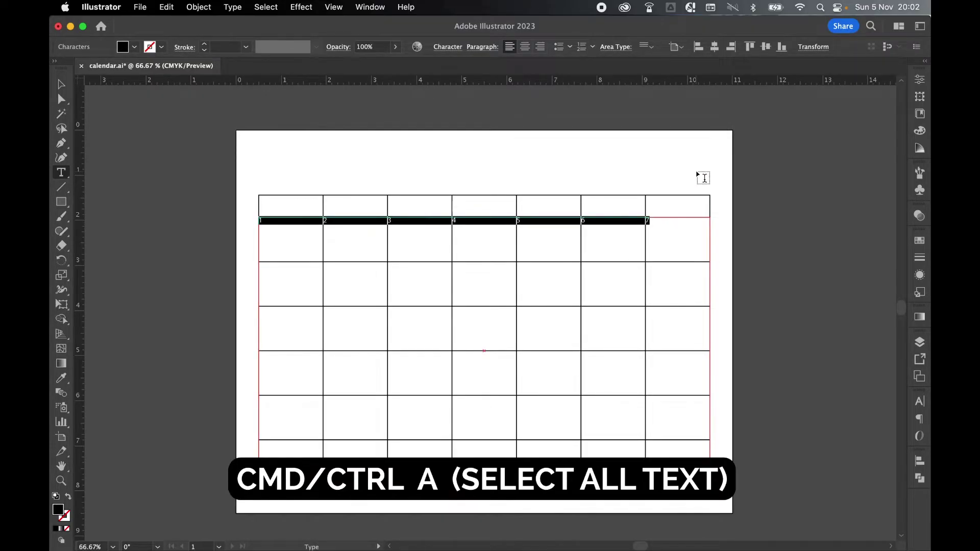
pyautogui.press('super+c')
pyautogui.click(656, 223)
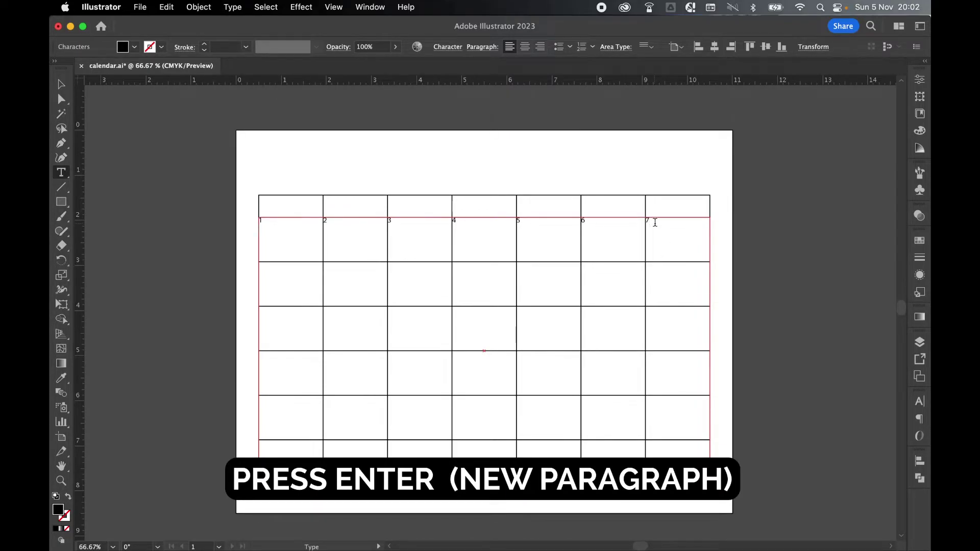
pyautogui.press('Return')
pyautogui.press('super+v')
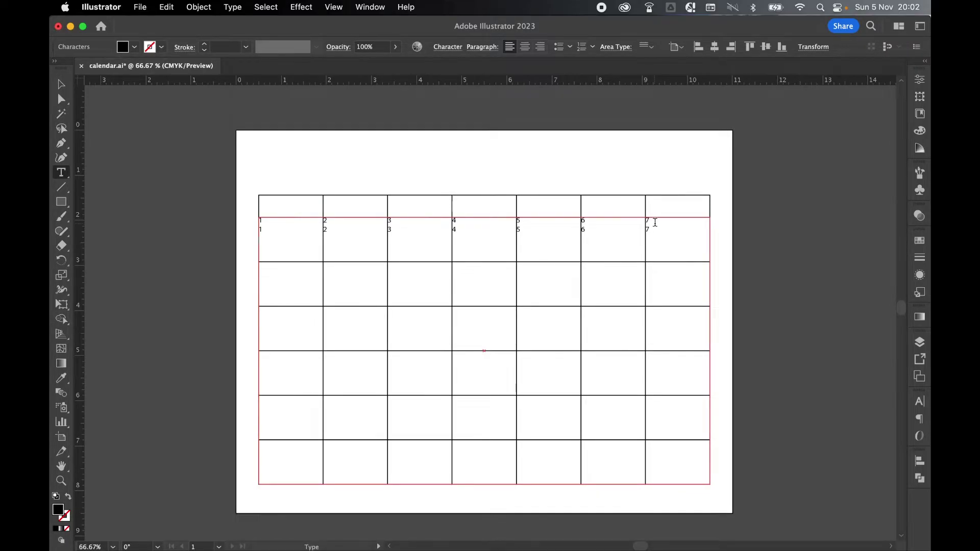
pyautogui.press('Return')
pyautogui.press('super+v')
pyautogui.press('Return')
pyautogui.press('super+v')
pyautogui.press('Return')
pyautogui.press('super+v')
pyautogui.press('Return')
pyautogui.press('super+v')
# Step: Select the day-number frame and set its leading to 71 pt in the Character panel
pyautogui.click(61, 84)
pyautogui.click(521, 266)
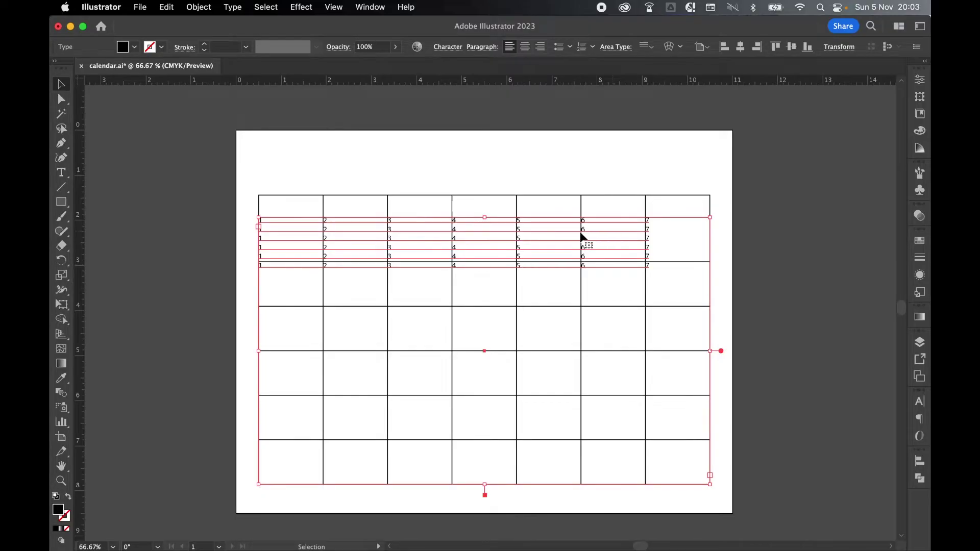
pyautogui.click(919, 404)
pyautogui.click(376, 6)
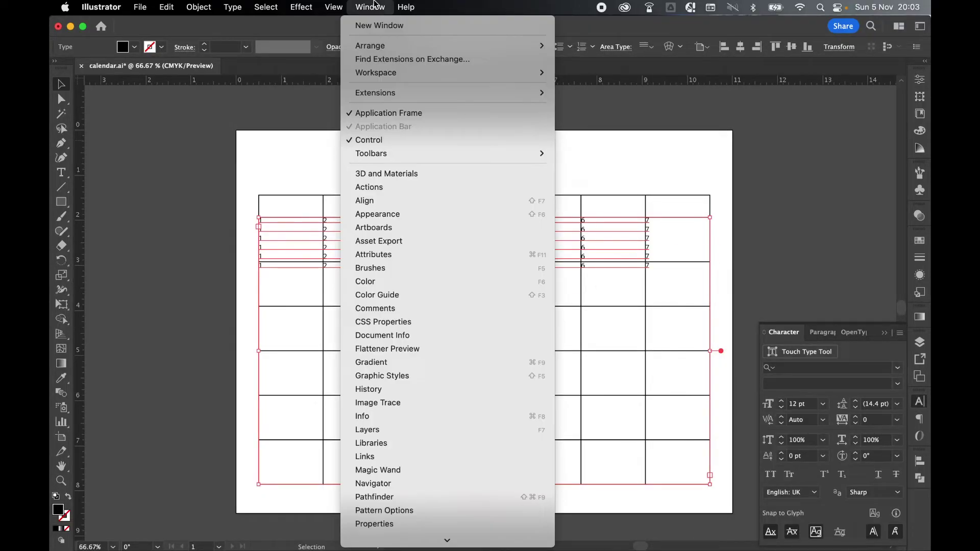
pyautogui.click(856, 401)
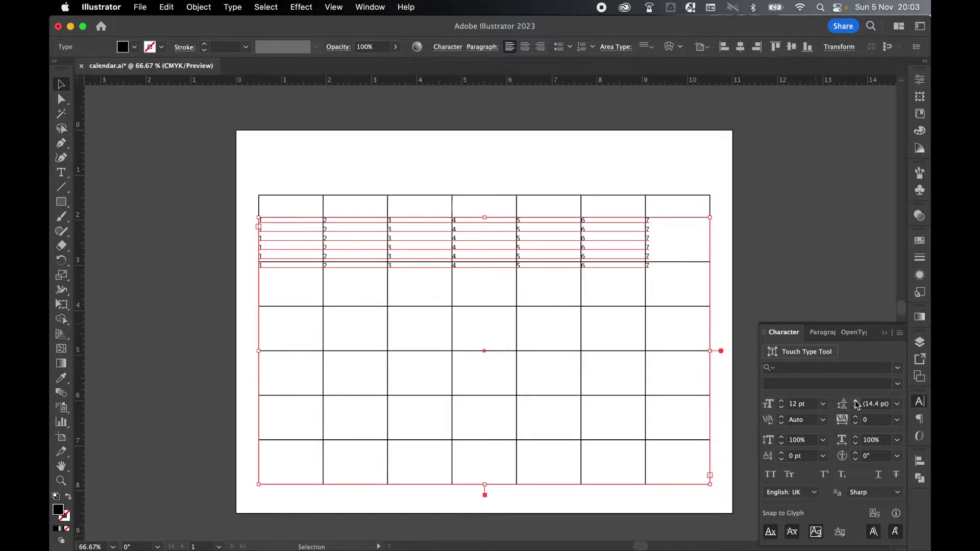
pyautogui.click(856, 402)
pyautogui.click(856, 402)
pyautogui.click(856, 401)
pyautogui.write('71')
pyautogui.press('Return')
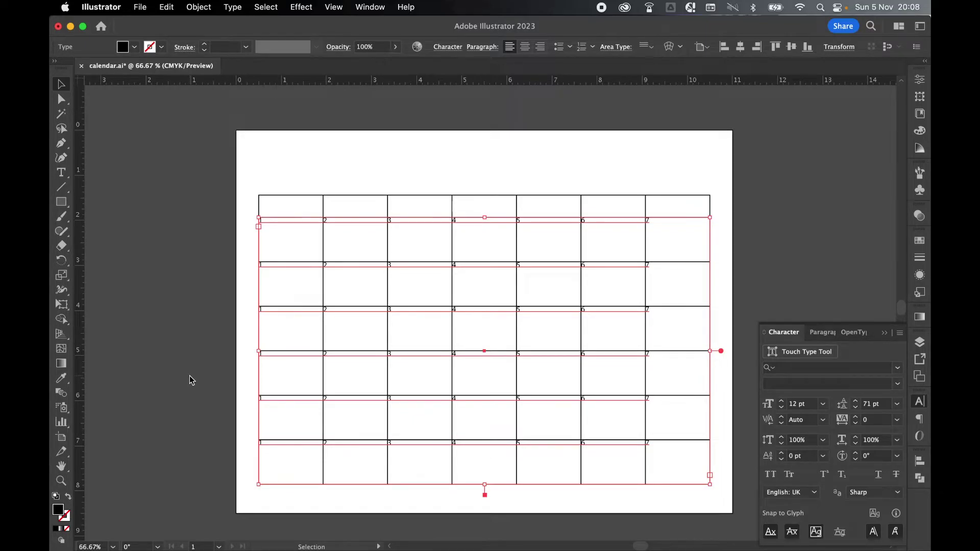
# Step: Select all the day numbers and set them in Montserrat Bold
pyautogui.click(61, 173)
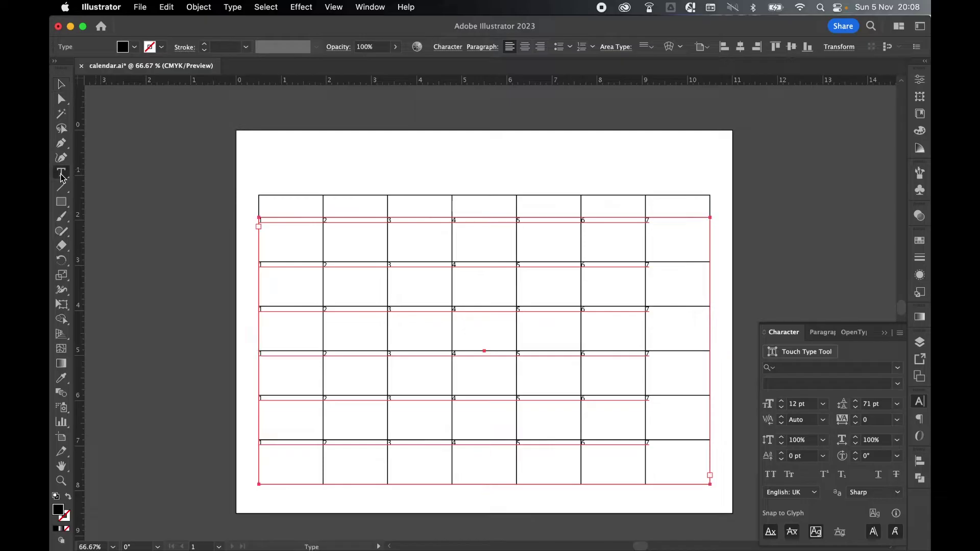
pyautogui.click(588, 313)
pyautogui.press('super+a')
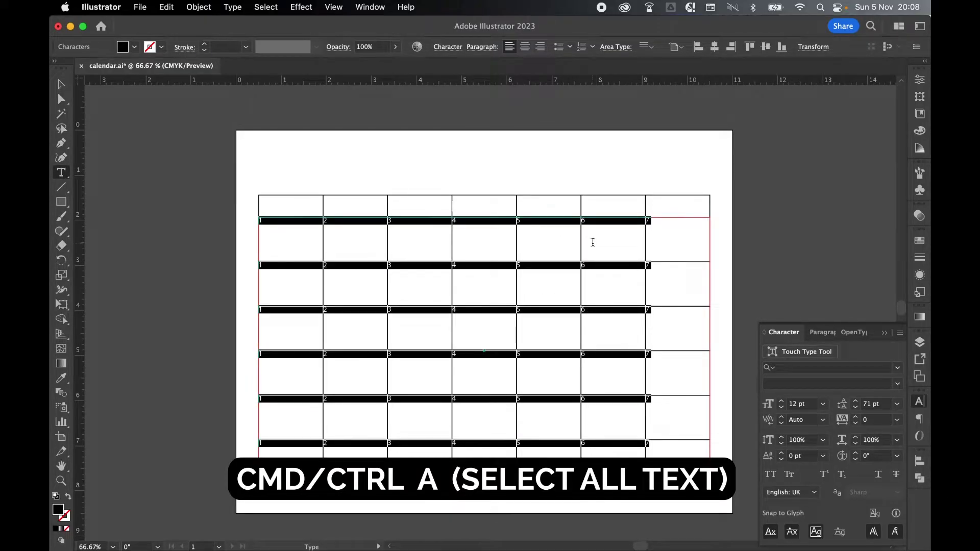
pyautogui.click(834, 368)
pyautogui.write('monts')
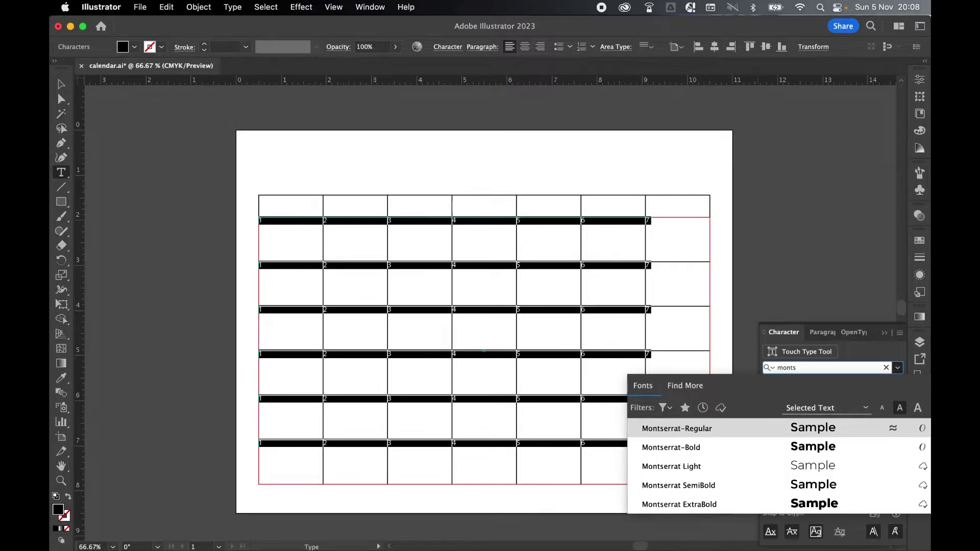
pyautogui.press('Down')
pyautogui.press('Return')
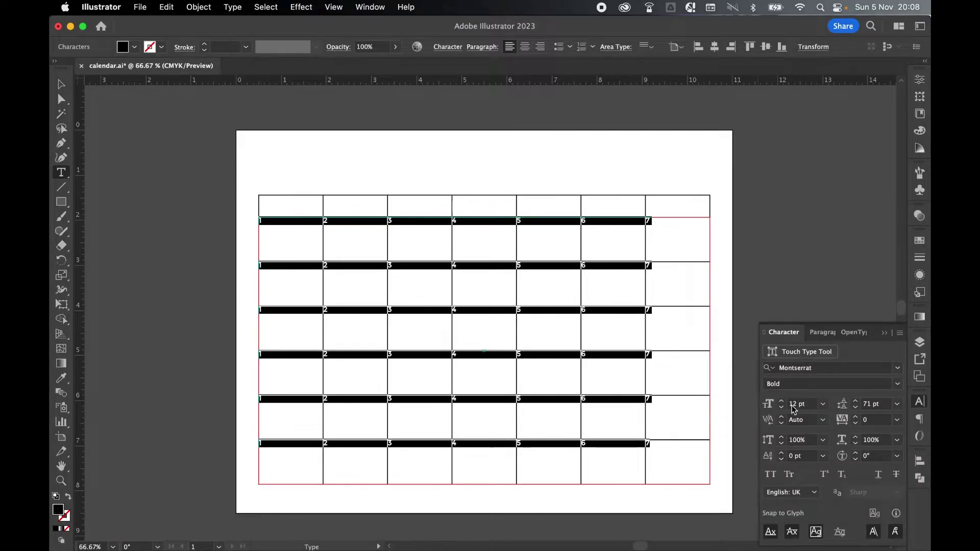
# Step: Step the day numbers' font size up to 18 pt and deselect
pyautogui.click(782, 402)
pyautogui.click(782, 402)
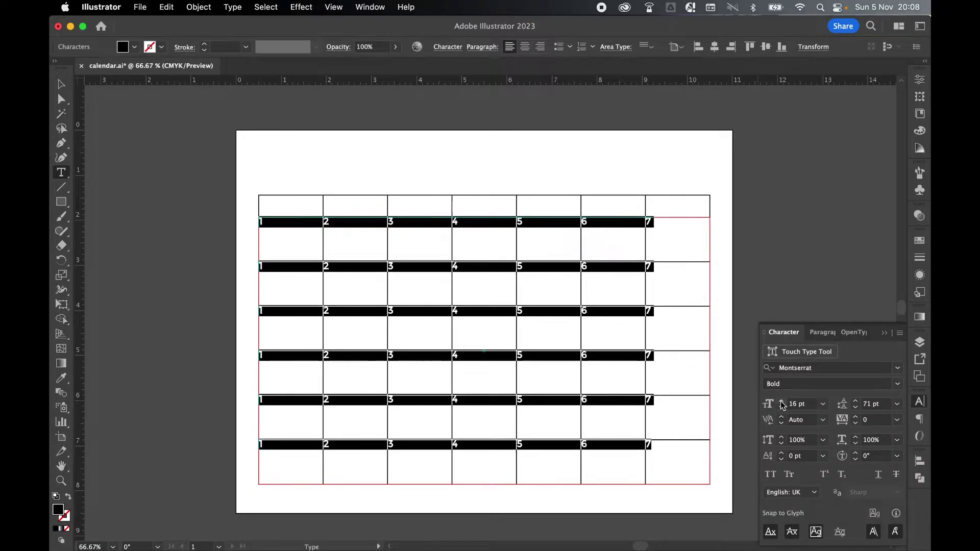
pyautogui.click(782, 402)
pyautogui.click(783, 402)
pyautogui.click(61, 85)
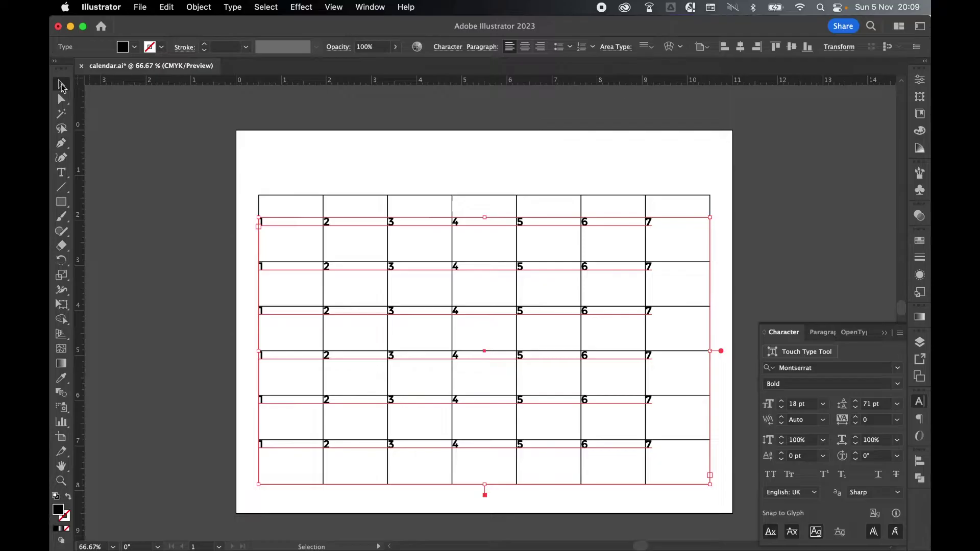
pyautogui.click(145, 233)
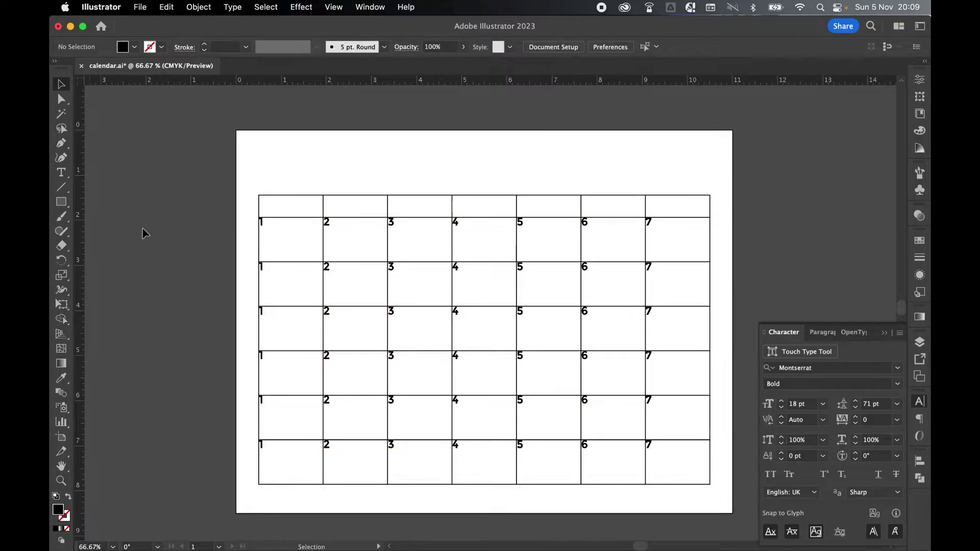
# Step: Nudge the day-number frame one step right and one step down
pyautogui.click(265, 225)
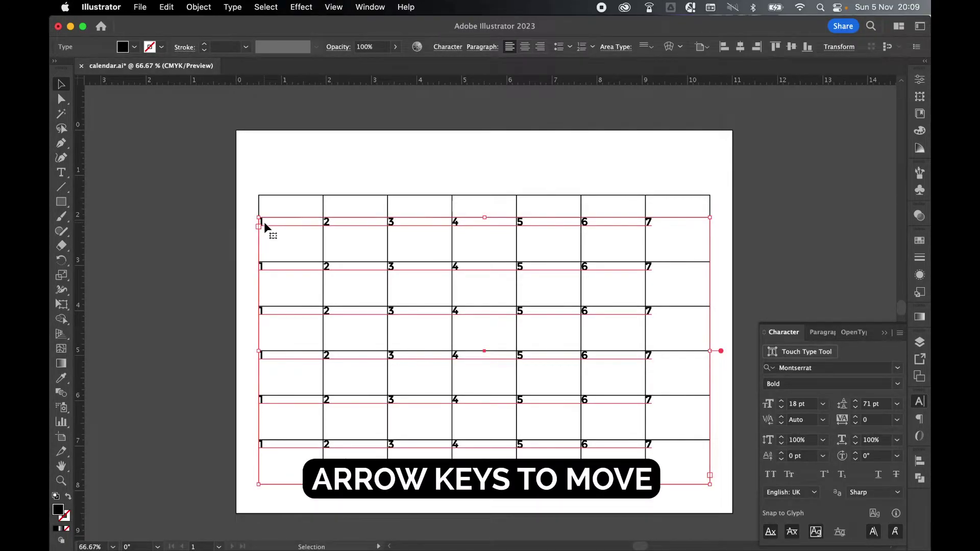
pyautogui.press('Right')
pyautogui.press('Right')
pyautogui.press('Right')
pyautogui.press('Right')
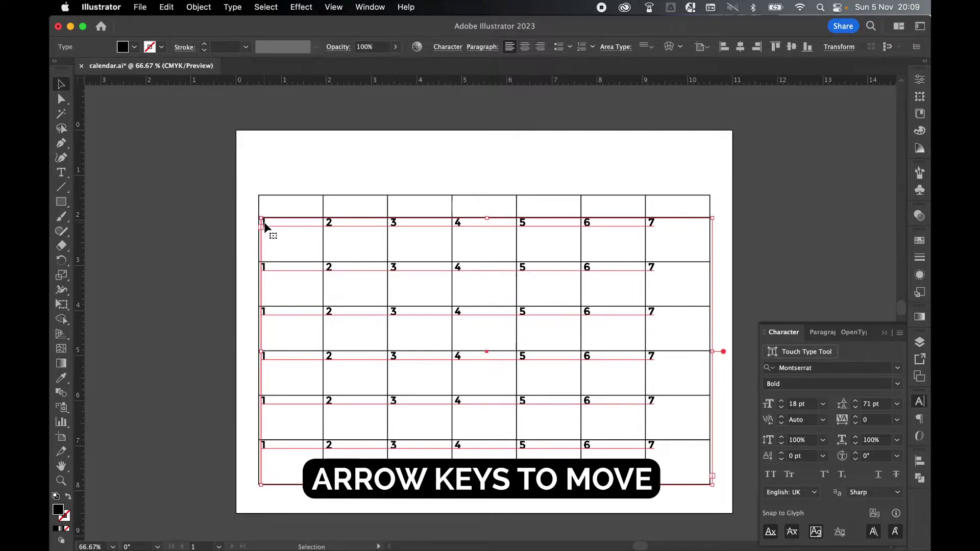
pyautogui.press('Down')
pyautogui.press('Down')
pyautogui.press('Down')
pyautogui.press('Down')
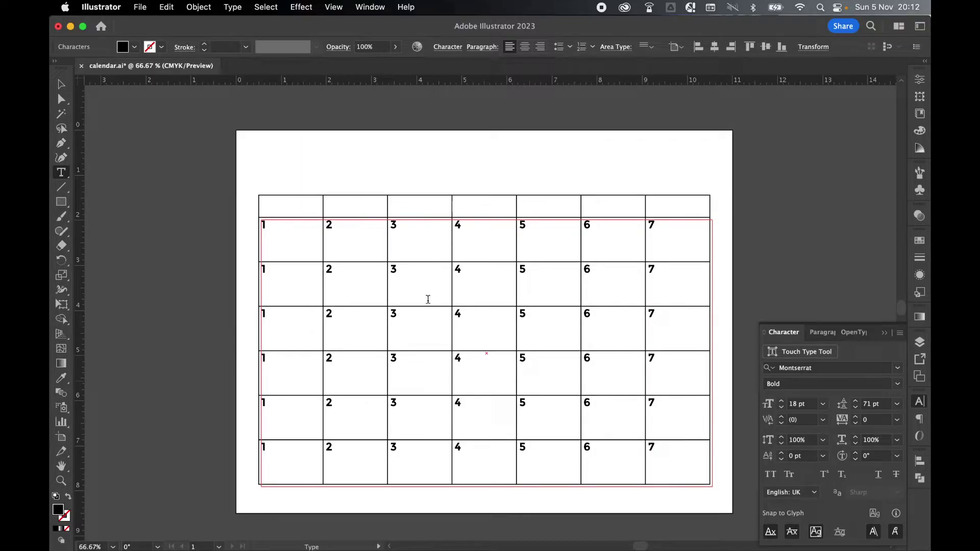
# Step: Change the first two numbers of row two to 8 and 9
pyautogui.moveTo(269, 272); pyautogui.dragTo(259, 271)
pyautogui.write('8')
pyautogui.moveTo(347, 269); pyautogui.dragTo(325, 269)
pyautogui.write('9')
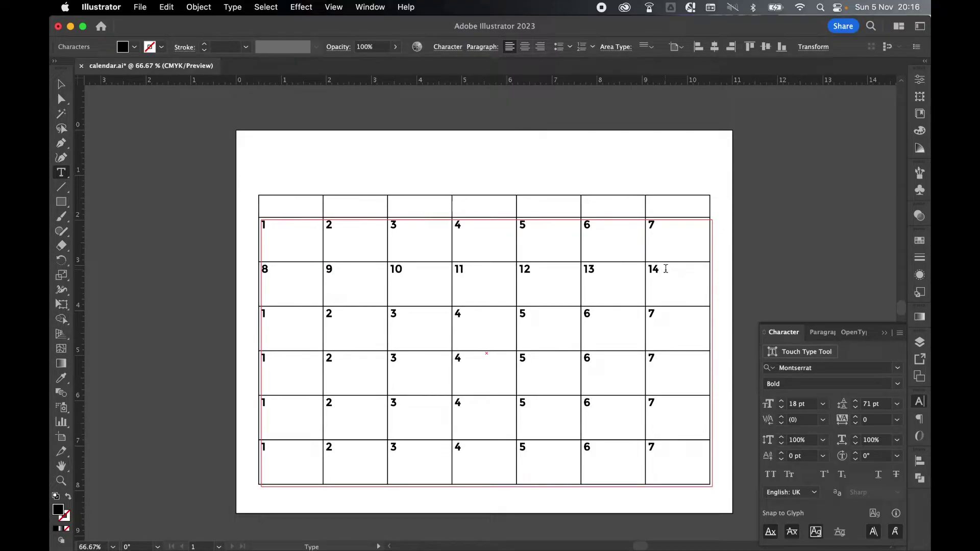
# Step: Replace the numbers in rows three to six with the pasted 1–14 rows
pyautogui.moveTo(667, 269); pyautogui.dragTo(259, 223)
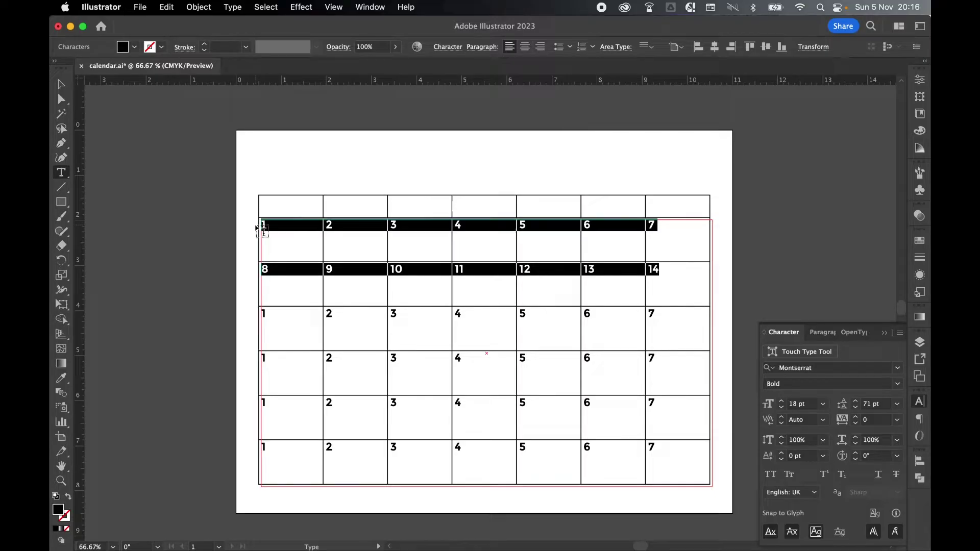
pyautogui.click(599, 396)
pyautogui.moveTo(667, 458); pyautogui.dragTo(257, 332)
pyautogui.press('BackSpace')
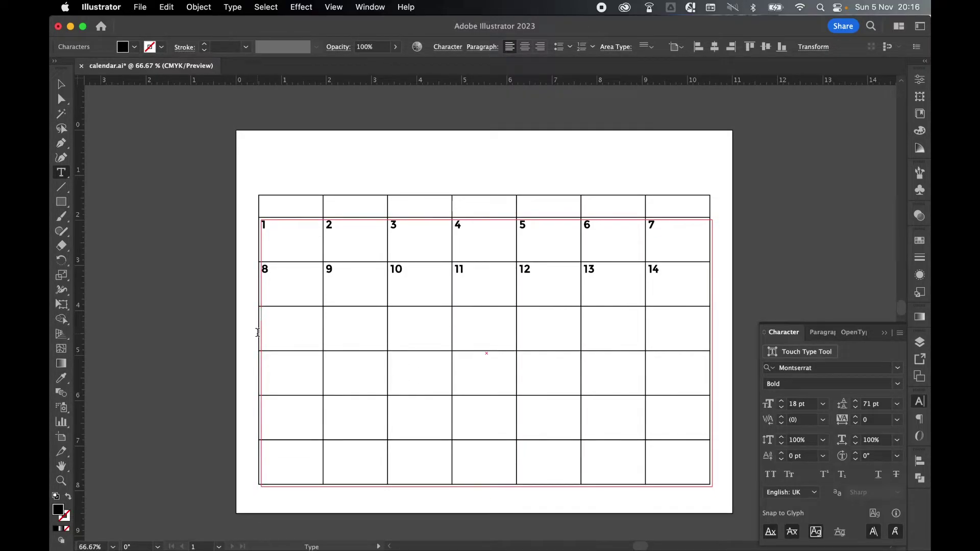
pyautogui.press('super+v')
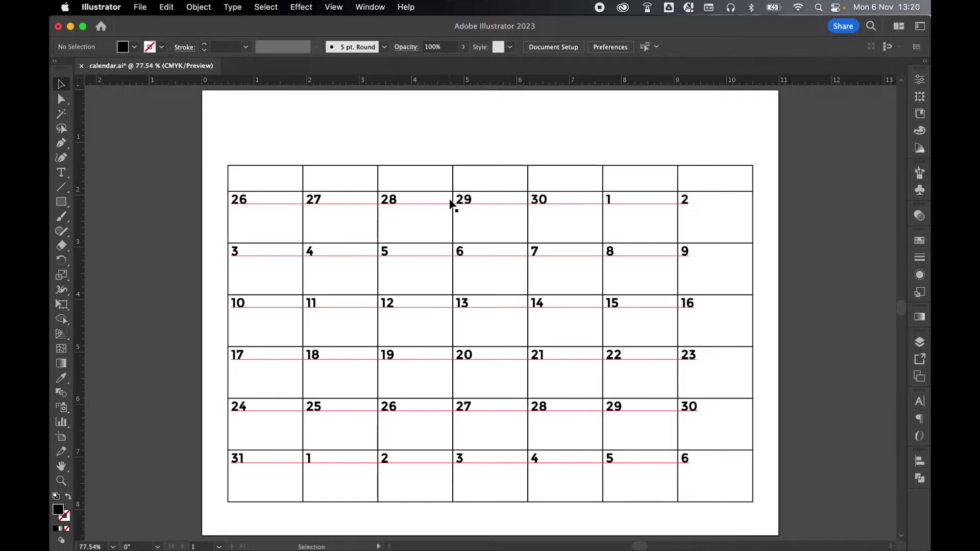
# Step: Colour the leading dates 26–30 and the last row's 1–6 grey, then show Layers
pyautogui.press('t')
pyautogui.moveTo(607, 197); pyautogui.dragTo(232, 204)
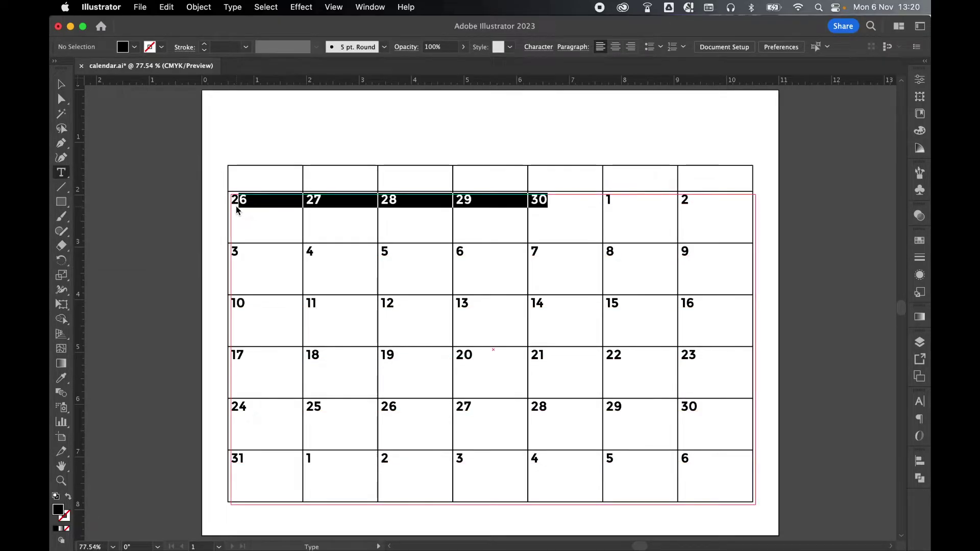
pyautogui.click(921, 246)
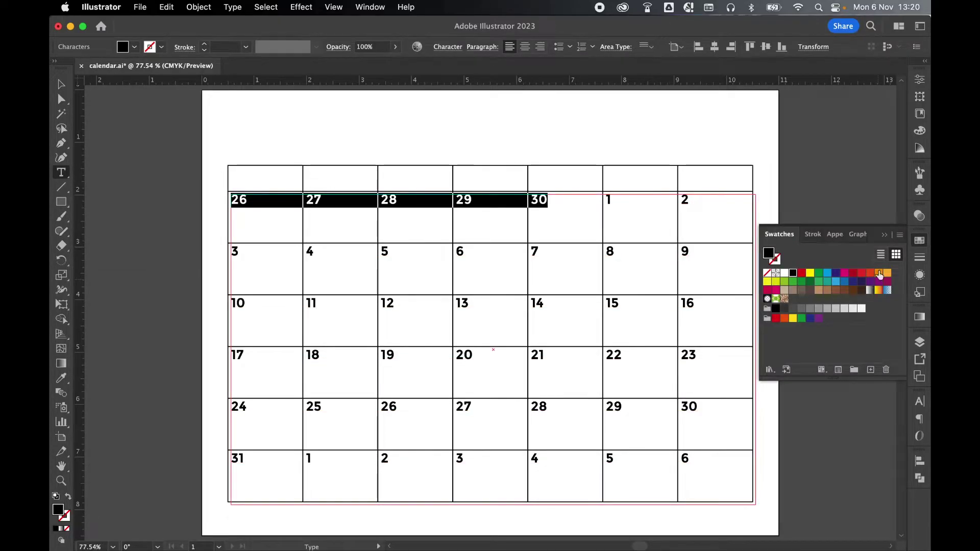
pyautogui.click(827, 308)
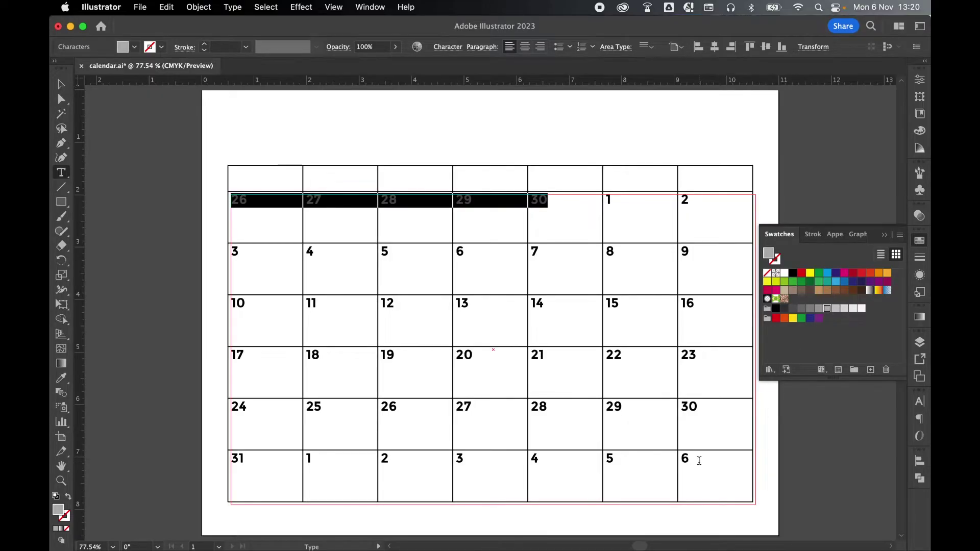
pyautogui.moveTo(699, 461); pyautogui.dragTo(305, 462)
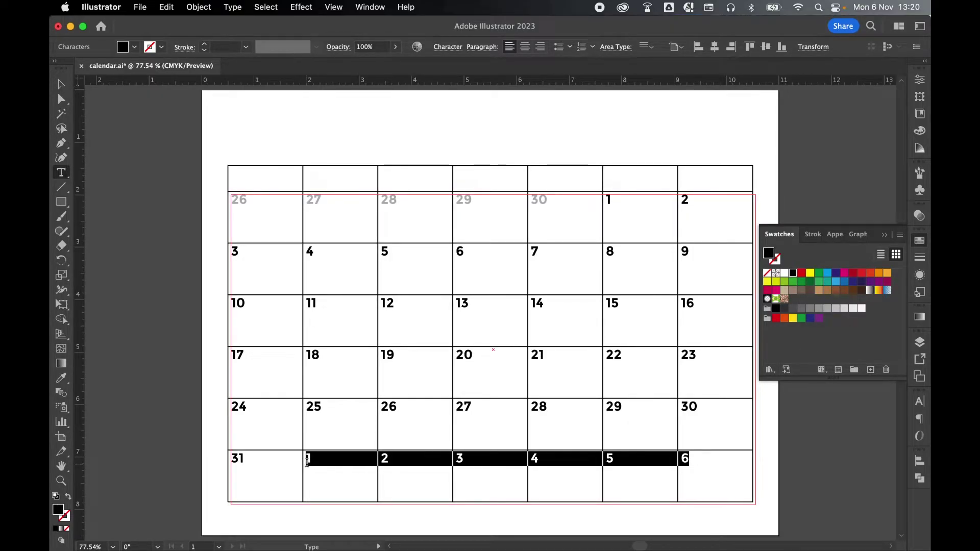
pyautogui.click(827, 308)
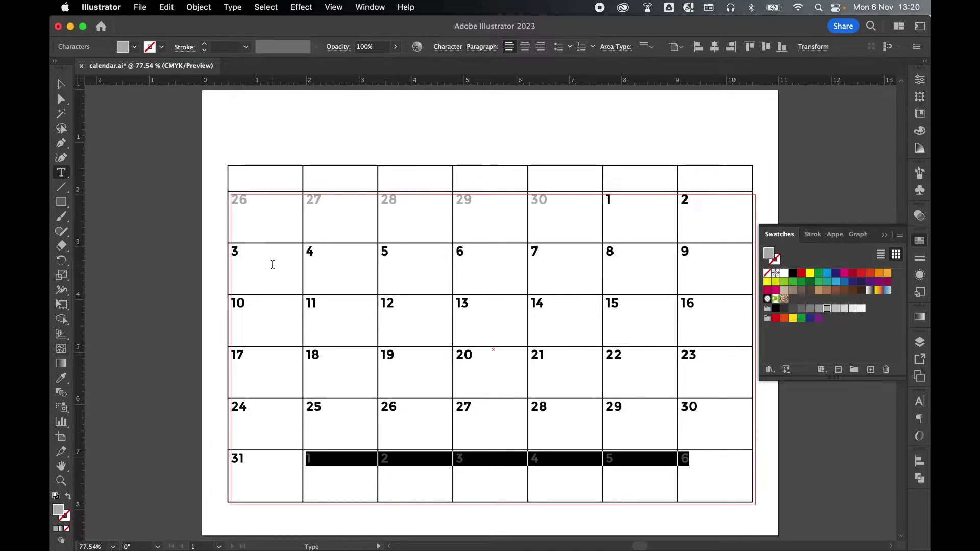
pyautogui.click(61, 84)
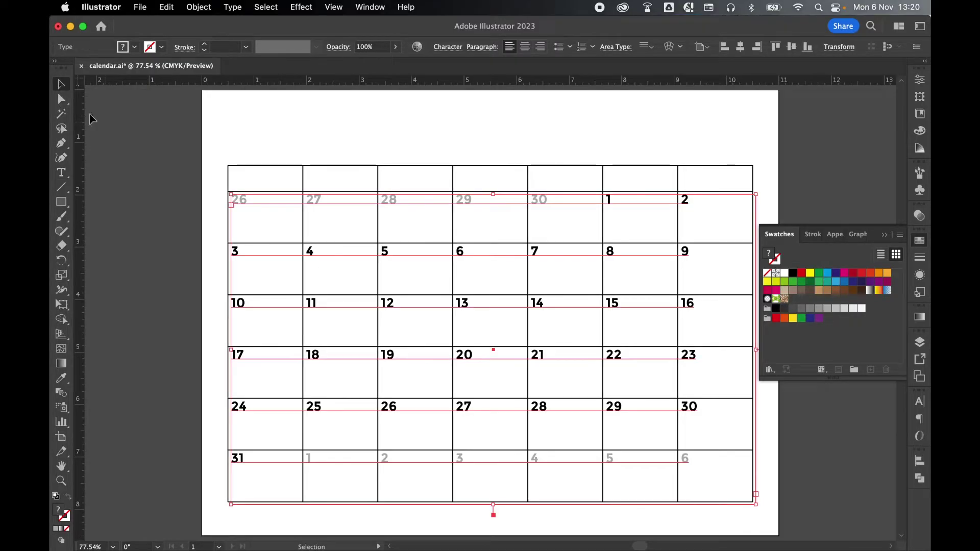
pyautogui.click(822, 199)
pyautogui.click(920, 342)
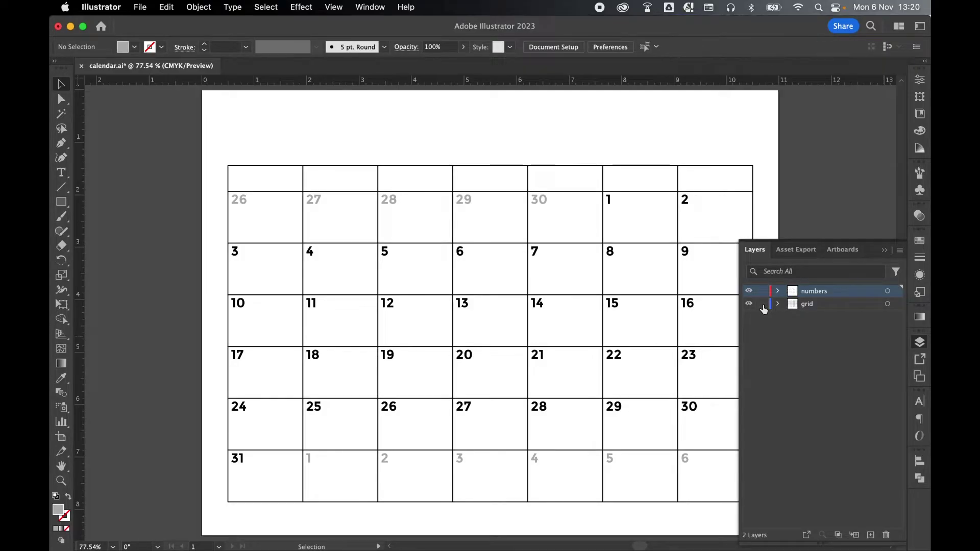
# Step: Draw a text box above the first column, centred horizontally and vertically via Area Type Options
pyautogui.click(277, 139)
pyautogui.press('t')
pyautogui.moveTo(228, 130); pyautogui.dragTo(304, 152)
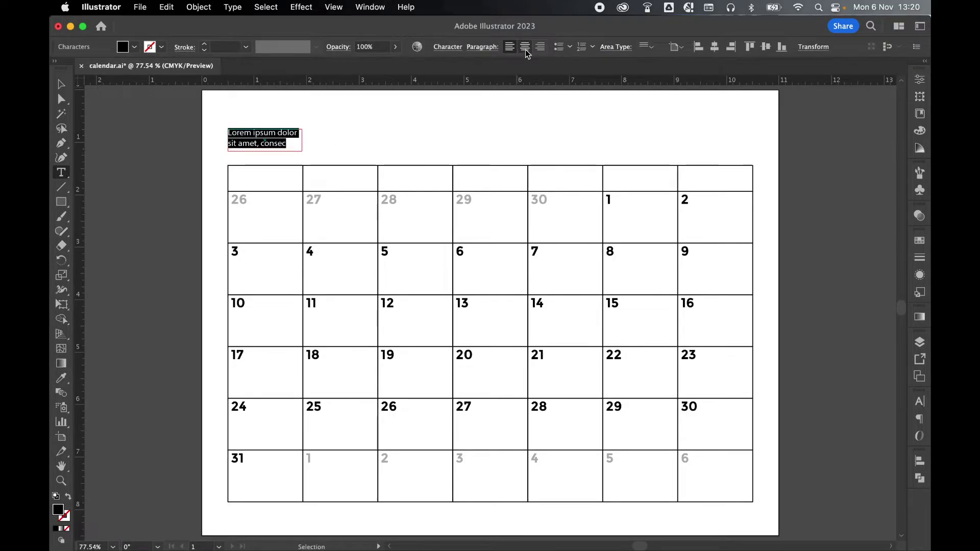
pyautogui.click(524, 49)
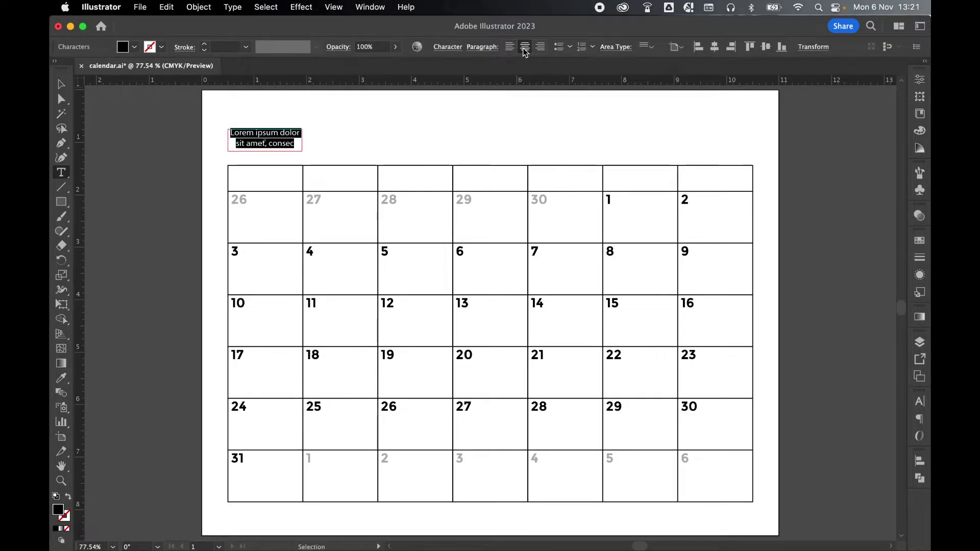
pyautogui.click(233, 6)
pyautogui.click(272, 123)
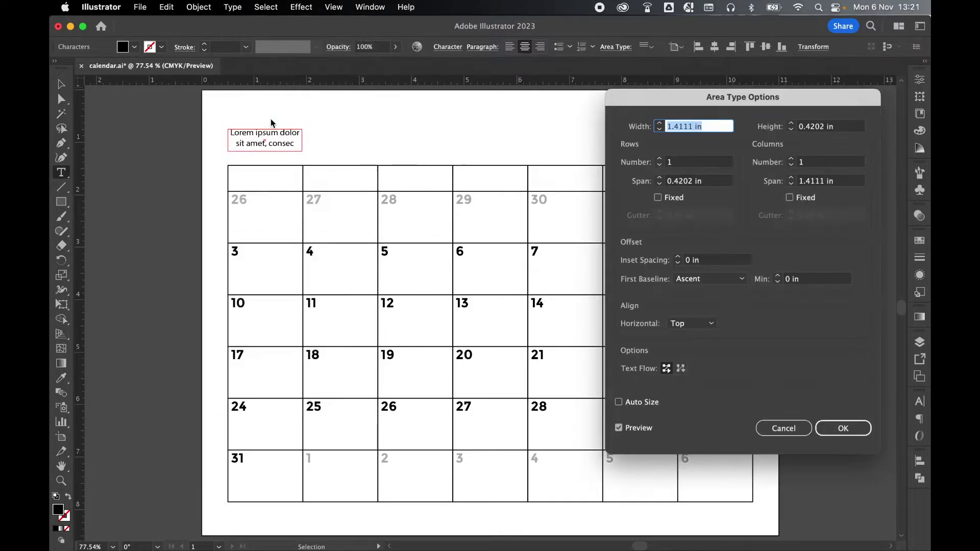
pyautogui.click(694, 324)
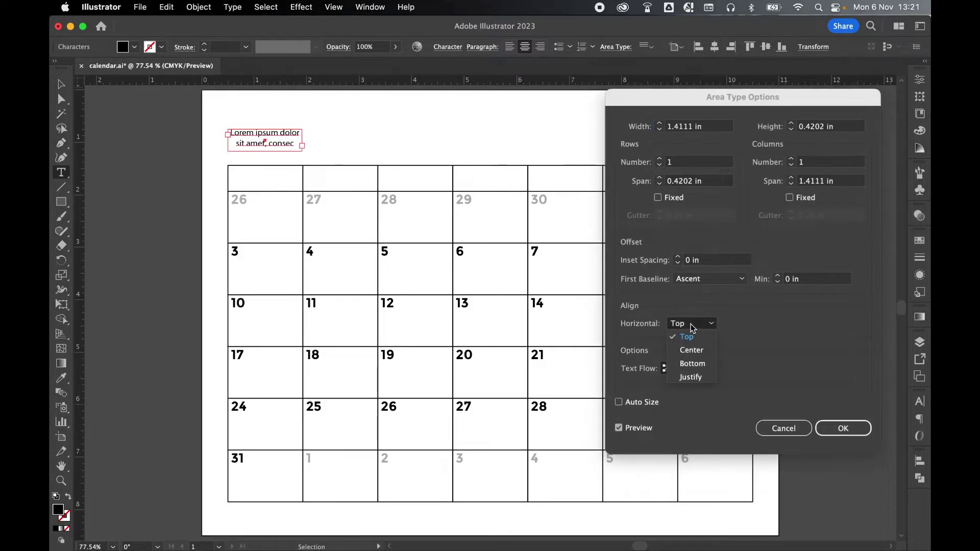
pyautogui.click(693, 352)
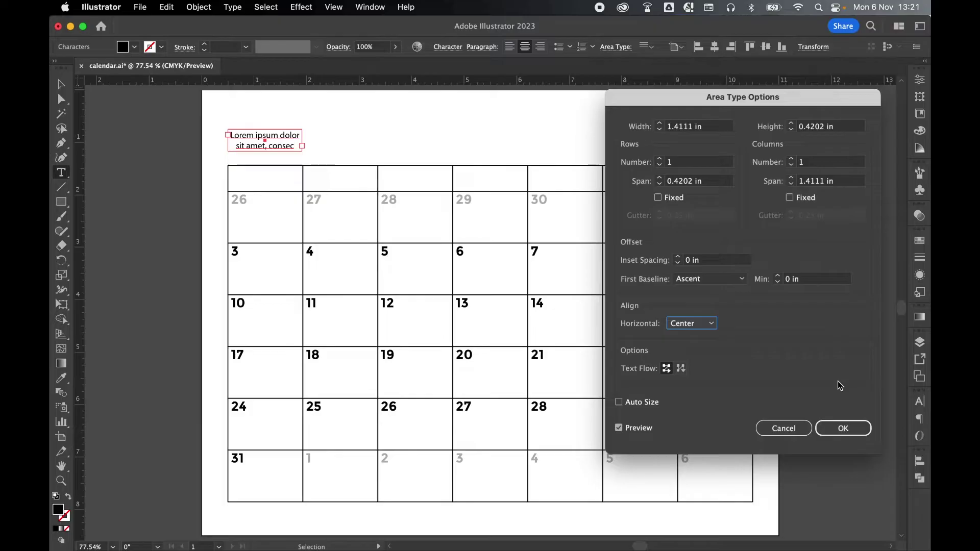
pyautogui.click(842, 429)
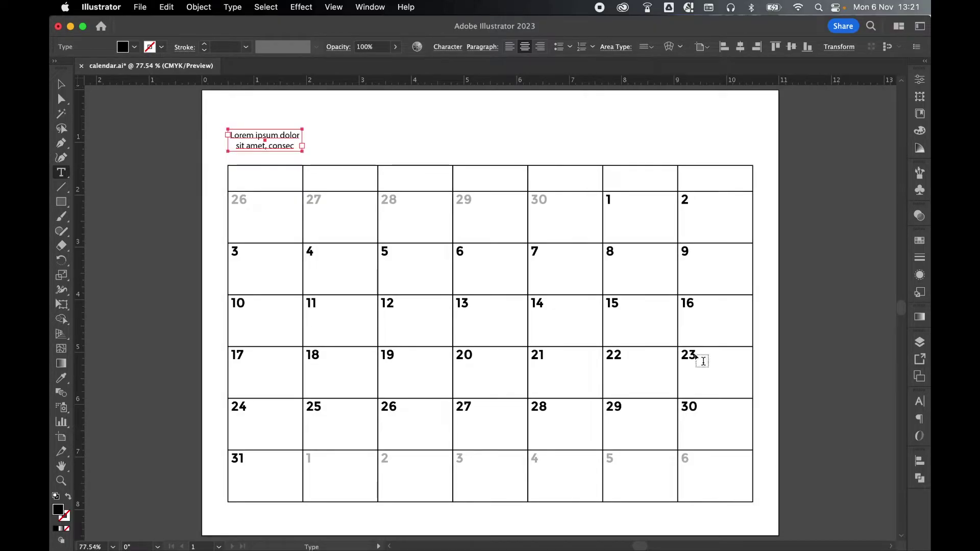
# Step: Replace the placeholder text with WEDNESDAY and set it in Montserrat Bold
pyautogui.click(287, 145)
pyautogui.press('super+a')
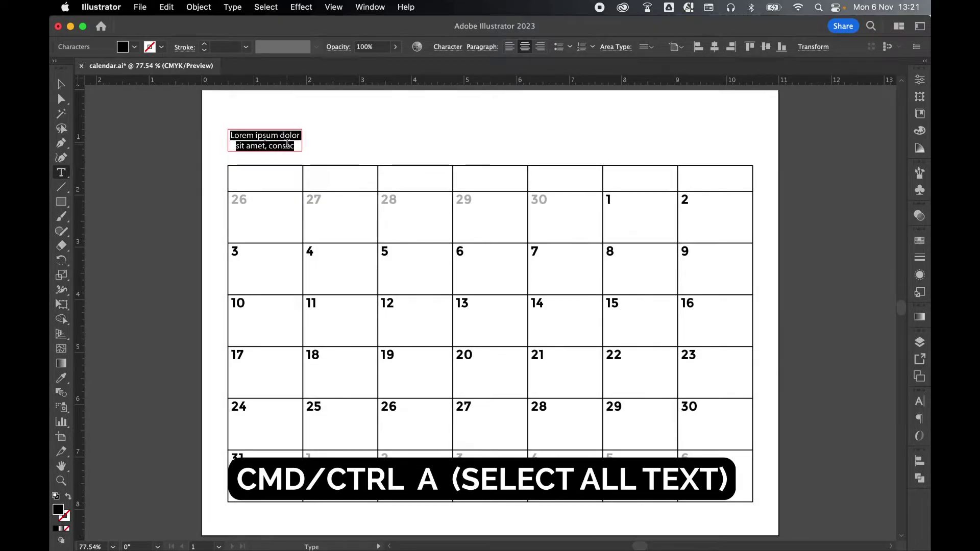
pyautogui.write('WED')
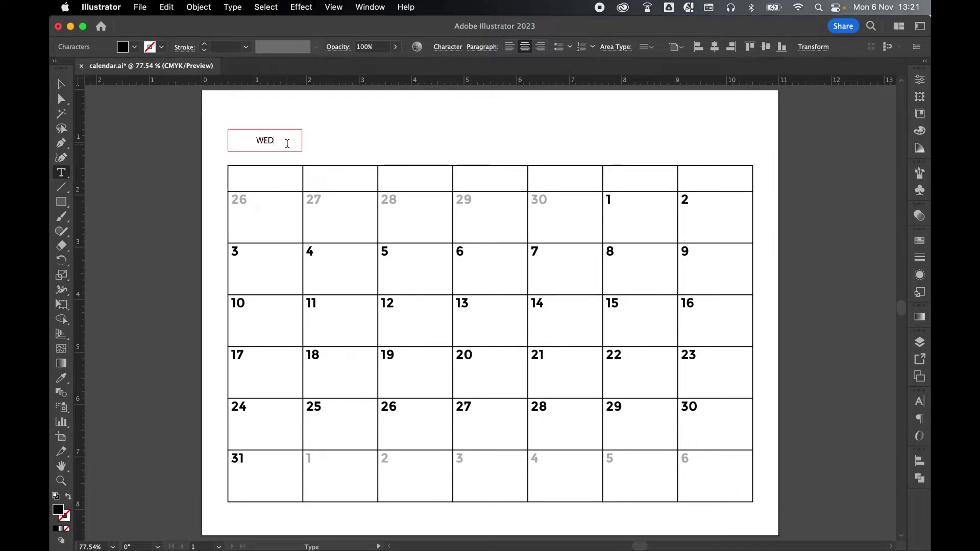
pyautogui.write('NESDAY')
pyautogui.press('Escape')
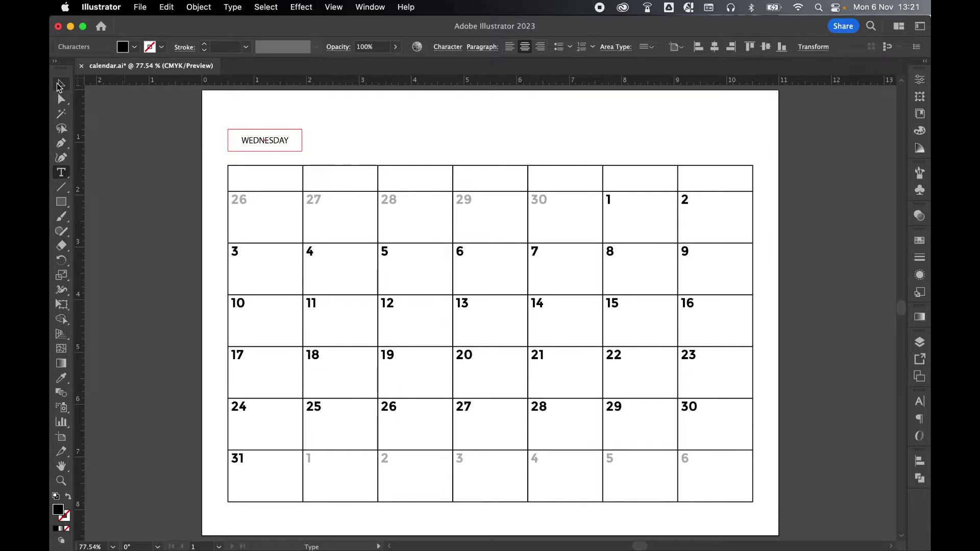
pyautogui.click(919, 403)
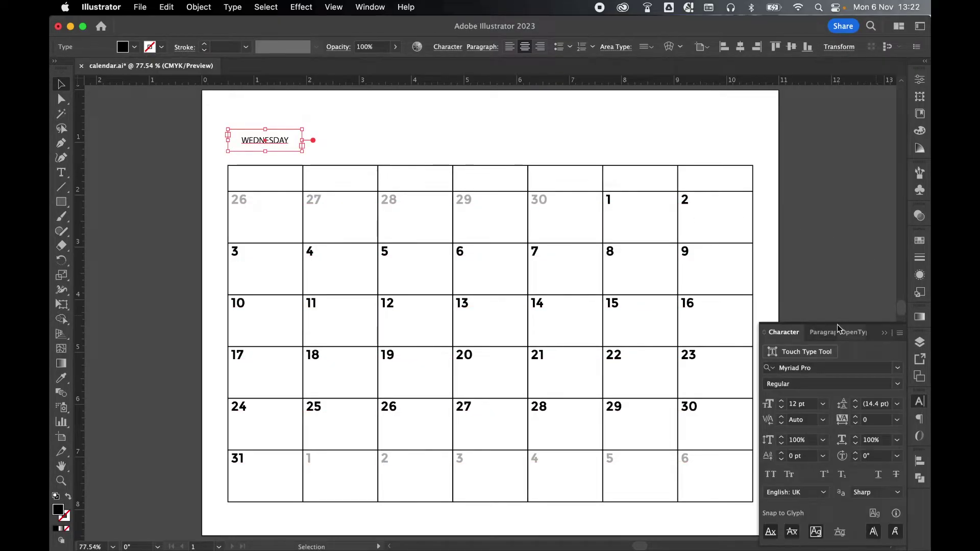
pyautogui.click(801, 367)
pyautogui.write('MONT')
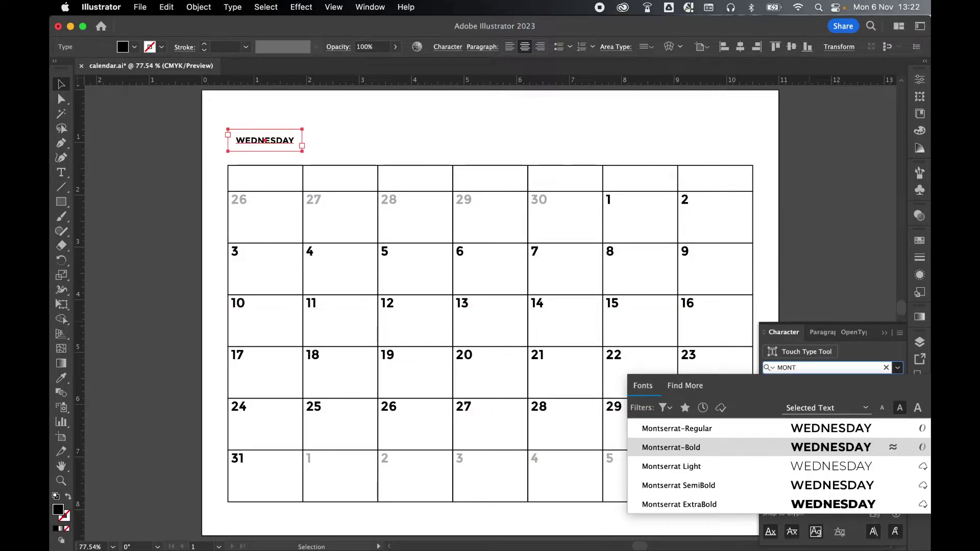
pyautogui.press('Return')
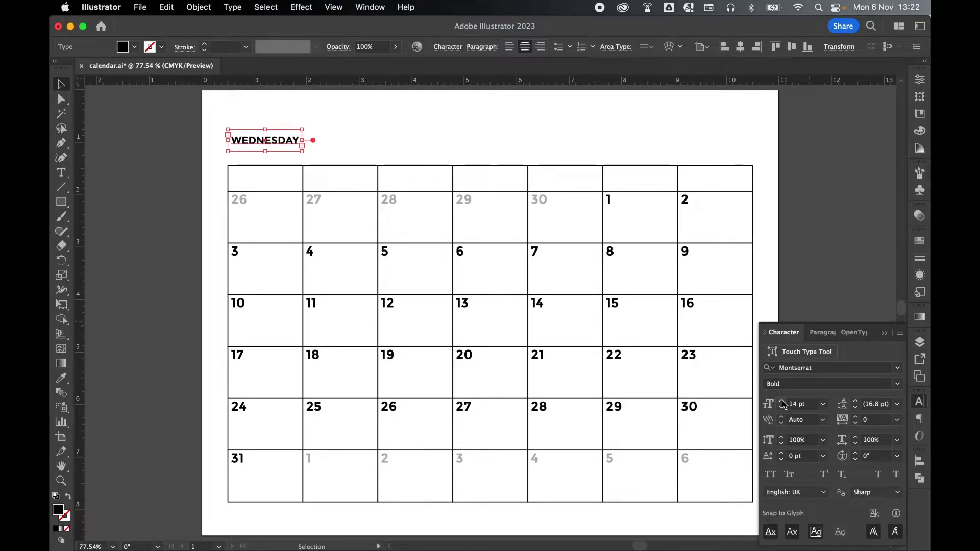
# Step: Centre WEDNESDAY horizontally and vertically on the first header cell as key object
pyautogui.keyDown('shift'); pyautogui.click(263, 178); pyautogui.keyUp('shift')
pyautogui.click(919, 461)
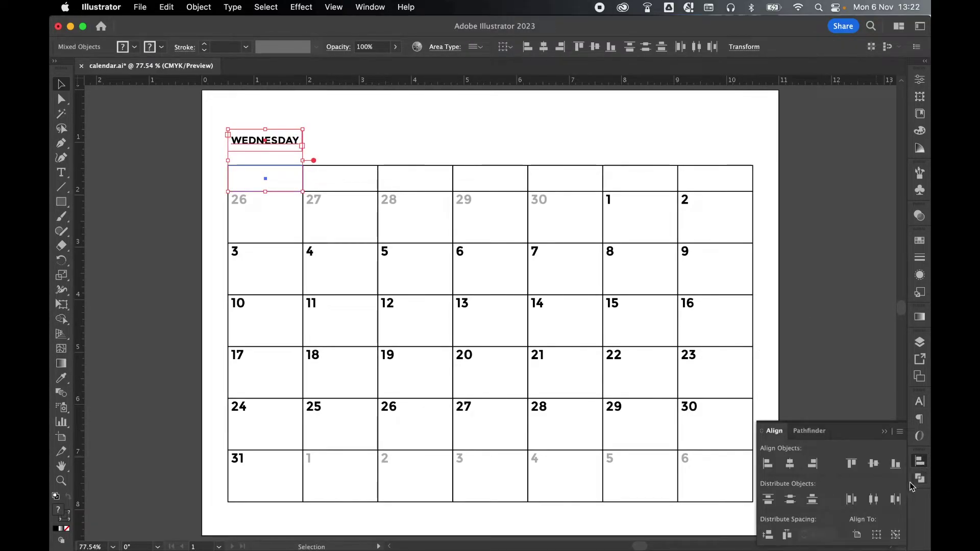
pyautogui.click(895, 535)
pyautogui.click(277, 177)
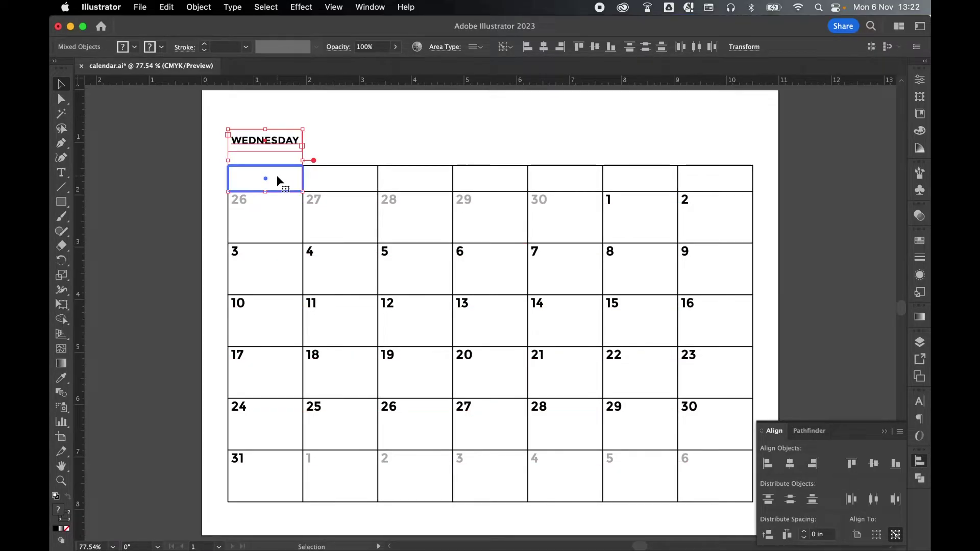
pyautogui.click(789, 464)
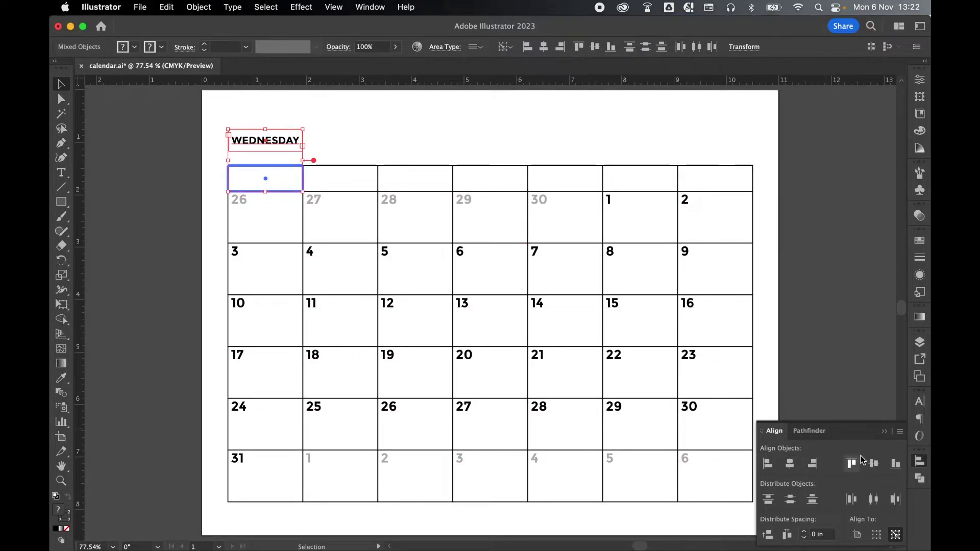
pyautogui.click(874, 464)
pyautogui.click(305, 177)
# Step: Copy WEDNESDAY into the next header cell and repeat it across the row with Cmd+D
pyautogui.moveTo(306, 177); pyautogui.dragTo(351, 181)
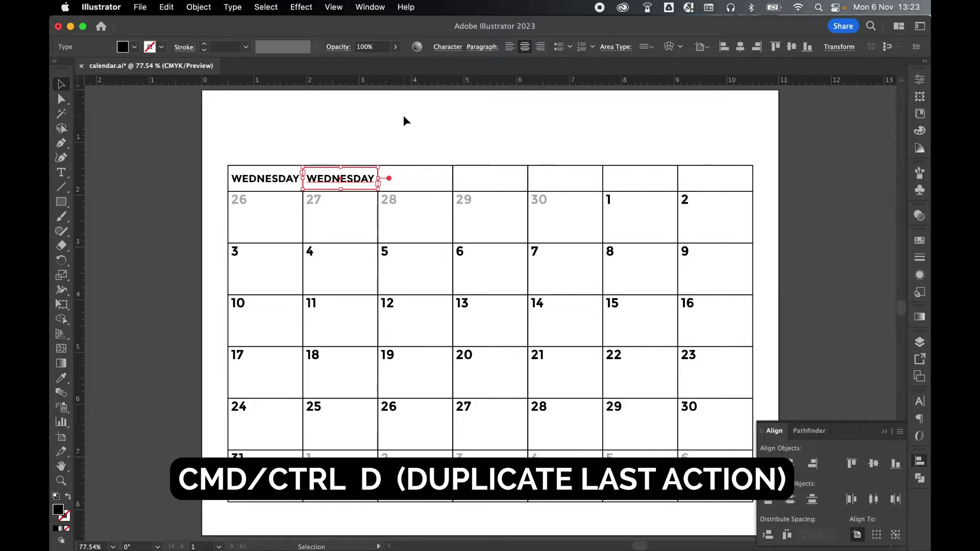
pyautogui.press('super+d')
pyautogui.press('super+d')
pyautogui.press('super+d')
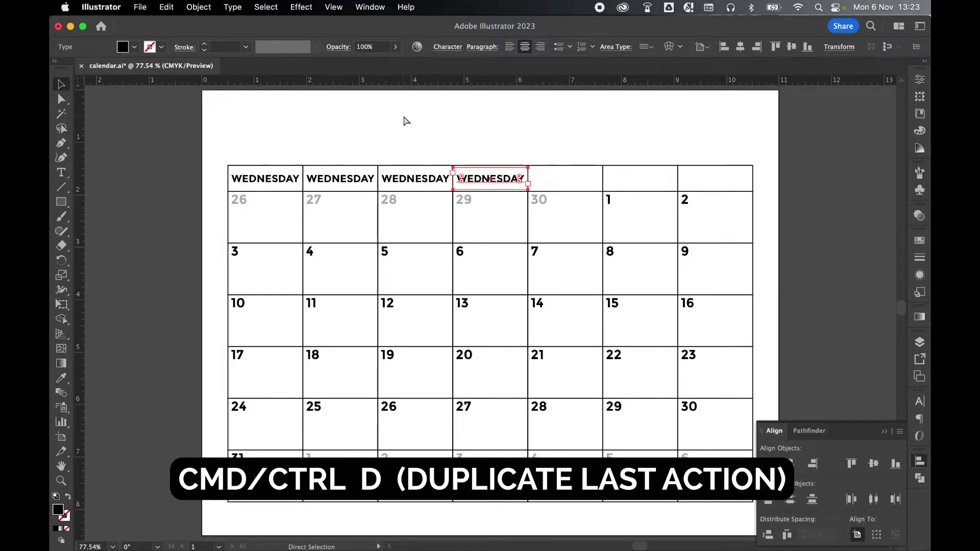
pyautogui.press('super+d')
pyautogui.press('super+d')
# Step: Retype the first, second and fourth label prefixes as MON, TUES and THURS
pyautogui.press('t')
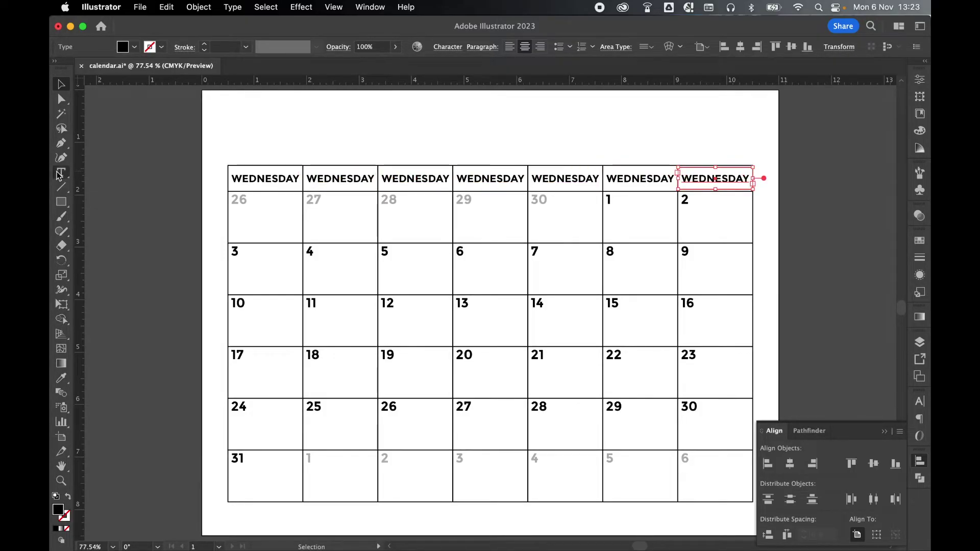
pyautogui.click(229, 181)
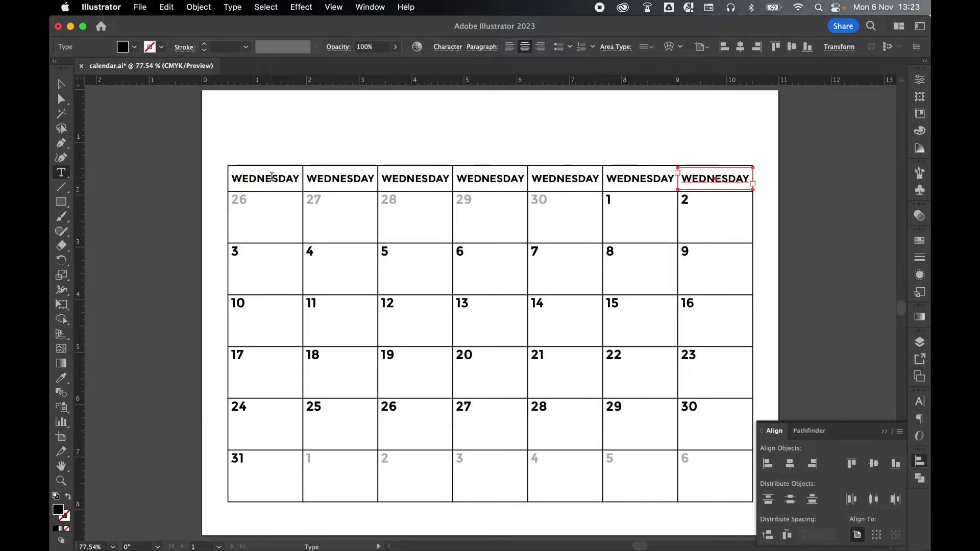
pyautogui.moveTo(276, 178); pyautogui.dragTo(231, 179)
pyautogui.write('MON')
pyautogui.moveTo(353, 178); pyautogui.dragTo(306, 178)
pyautogui.write('TUES')
pyautogui.moveTo(503, 178); pyautogui.dragTo(457, 178)
pyautogui.write('THURS')
# Step: Retype the fifth and last labels as FRIDAY and SUNDAY, then deselect
pyautogui.moveTo(578, 178); pyautogui.dragTo(532, 178)
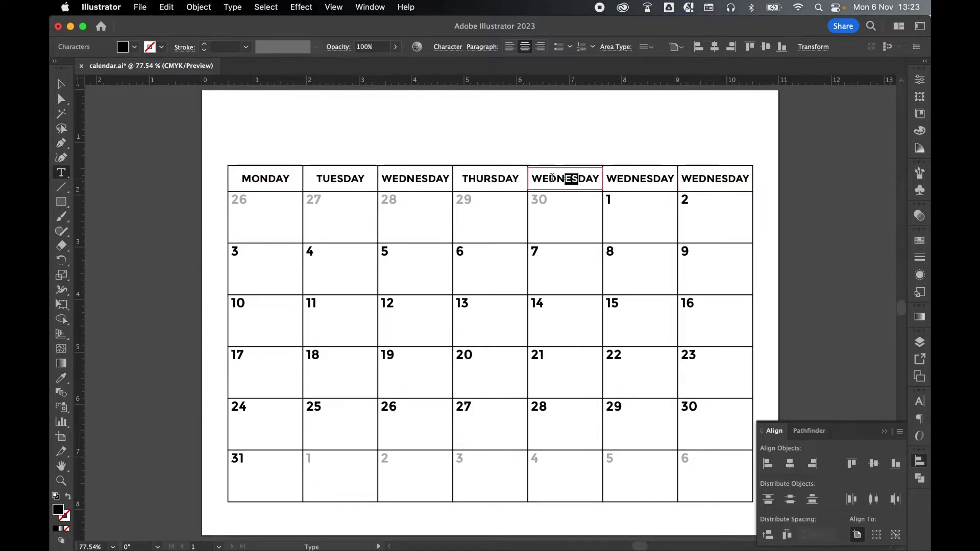
pyautogui.write('FRIUR')
pyautogui.moveTo(729, 178); pyautogui.dragTo(682, 178)
pyautogui.write('SUN')
pyautogui.click(61, 83)
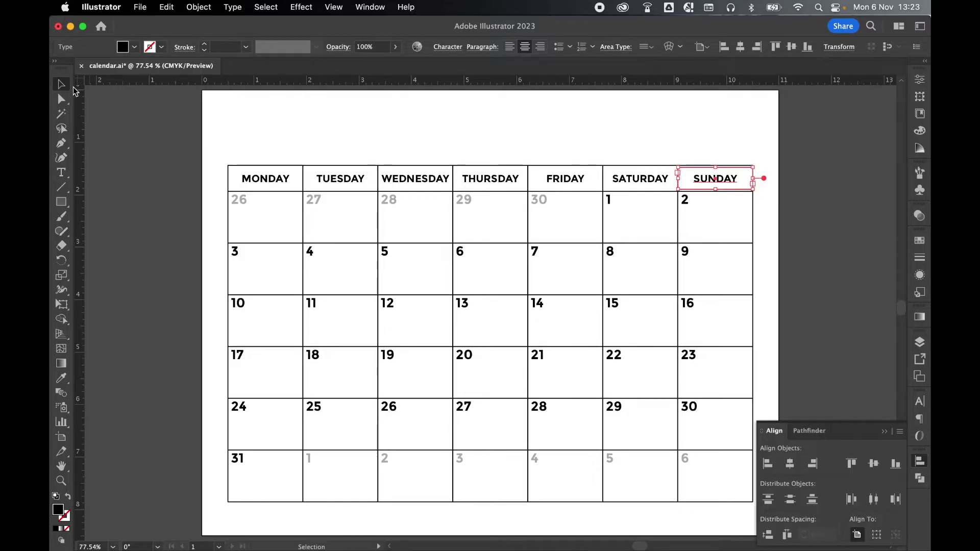
pyautogui.click(204, 121)
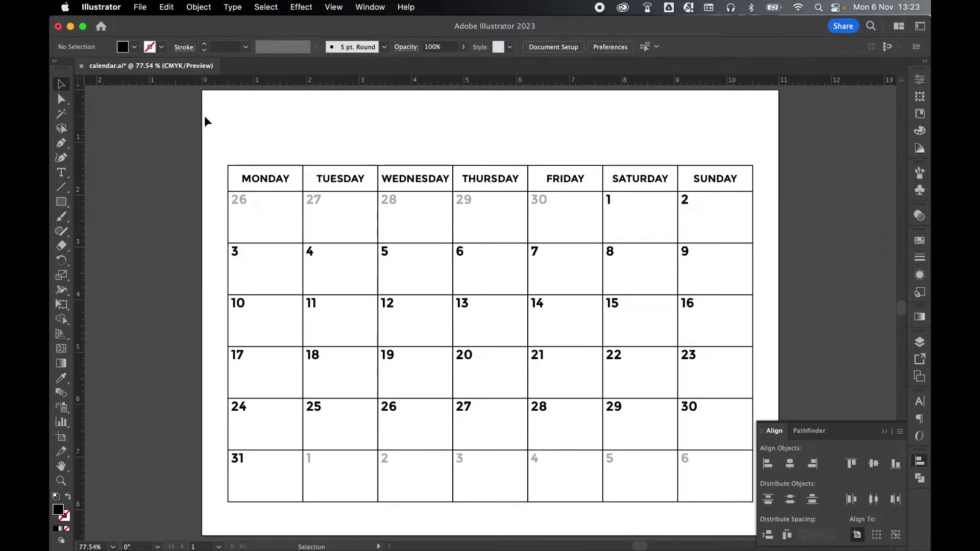
pyautogui.click(921, 343)
# Step: Lock the numbers layer, make grid the active layer, and select the MONDAY header cell
pyautogui.click(749, 291)
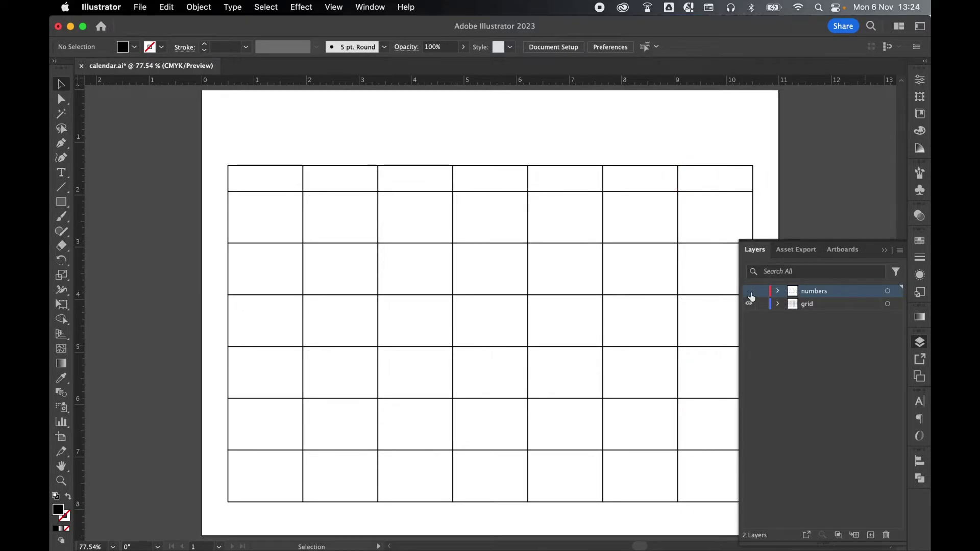
pyautogui.click(749, 292)
pyautogui.click(750, 304)
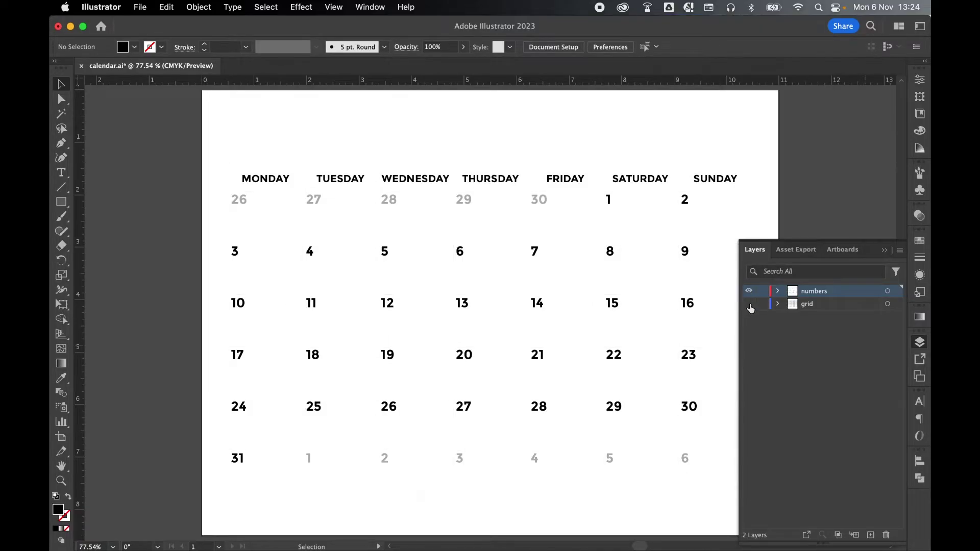
pyautogui.click(749, 305)
pyautogui.click(762, 291)
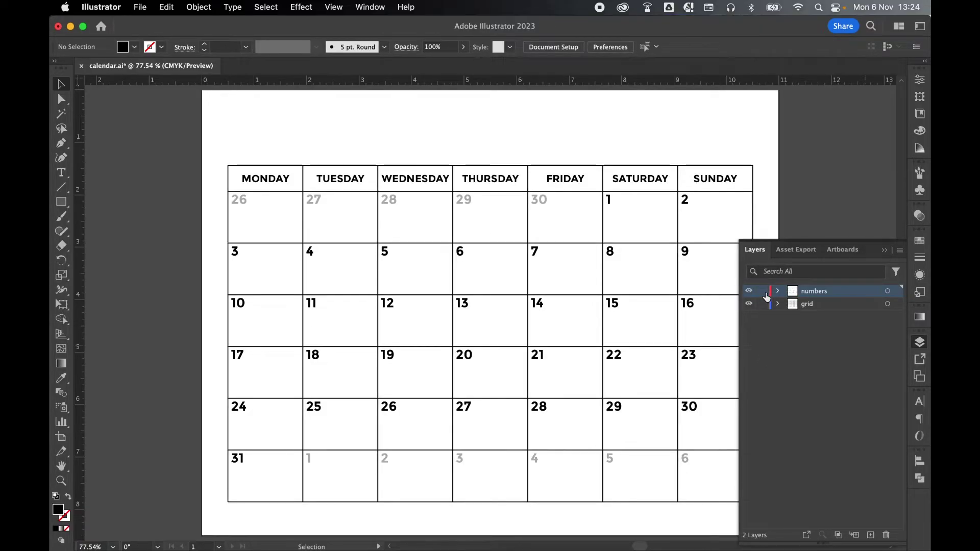
pyautogui.click(830, 305)
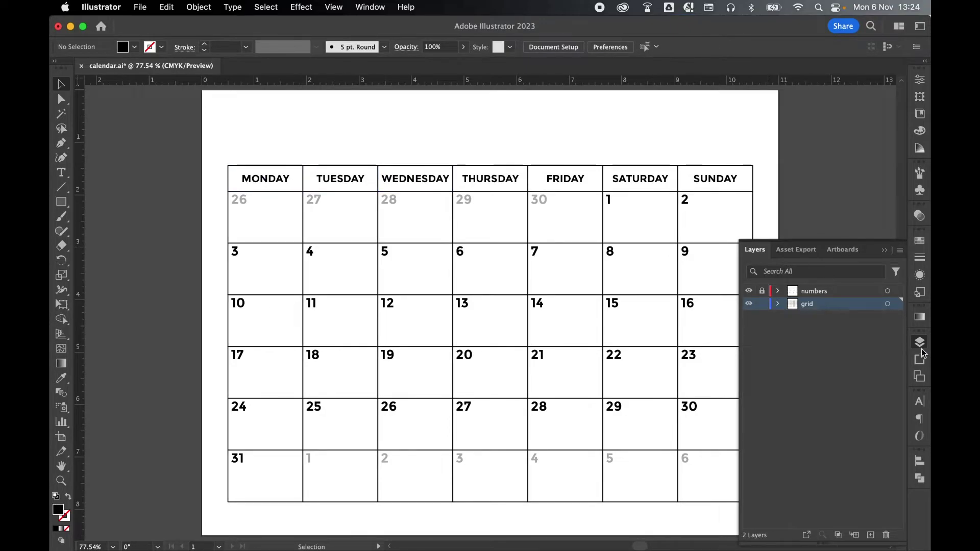
pyautogui.click(230, 176)
# Step: Fill the MONDAY cell light blue and eyedropper it onto WEDNESDAY, FRIDAY and SUNDAY
pyautogui.doubleClick(58, 511)
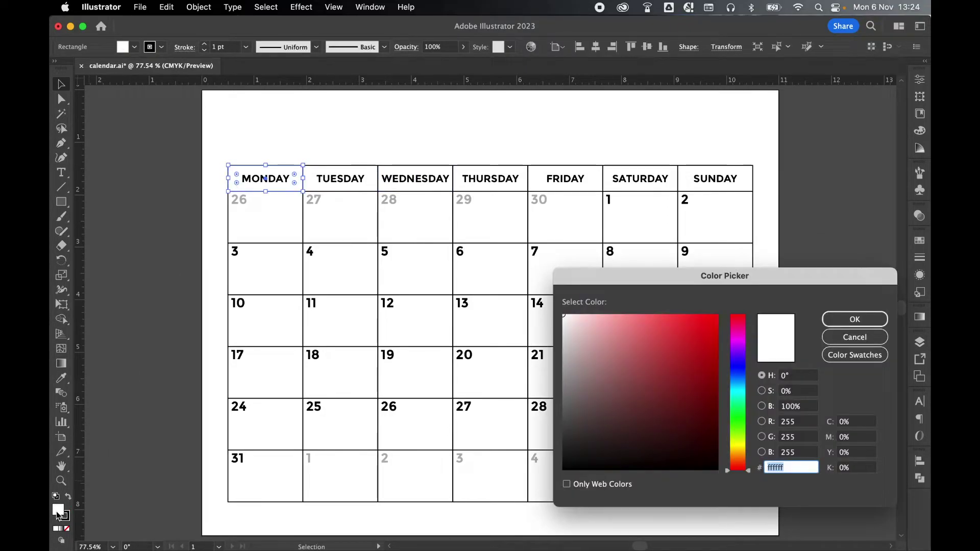
pyautogui.click(737, 379)
pyautogui.moveTo(694, 378); pyautogui.dragTo(622, 317)
pyautogui.click(848, 320)
pyautogui.click(445, 172)
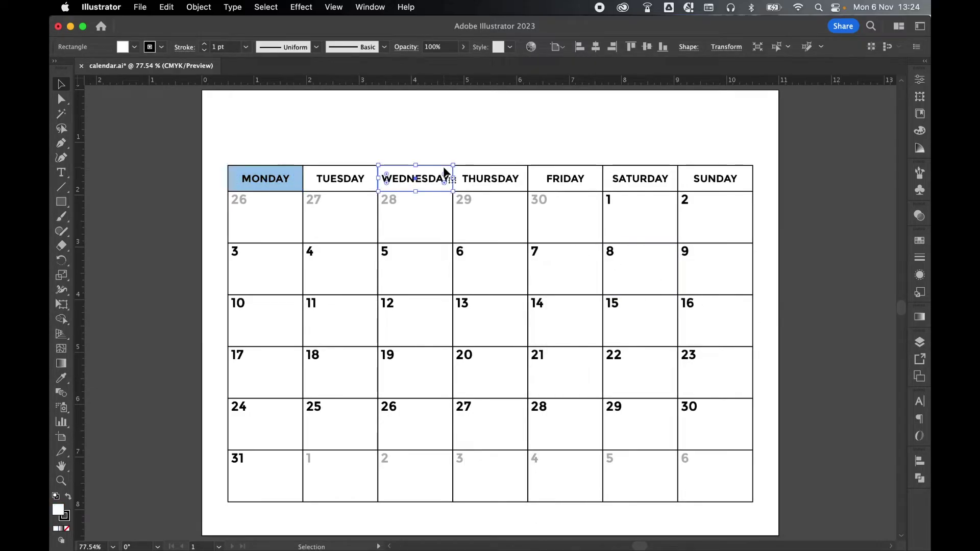
pyautogui.keyDown('shift'); pyautogui.click(550, 170); pyautogui.keyUp('shift')
pyautogui.keyDown('shift'); pyautogui.click(718, 170); pyautogui.keyUp('shift')
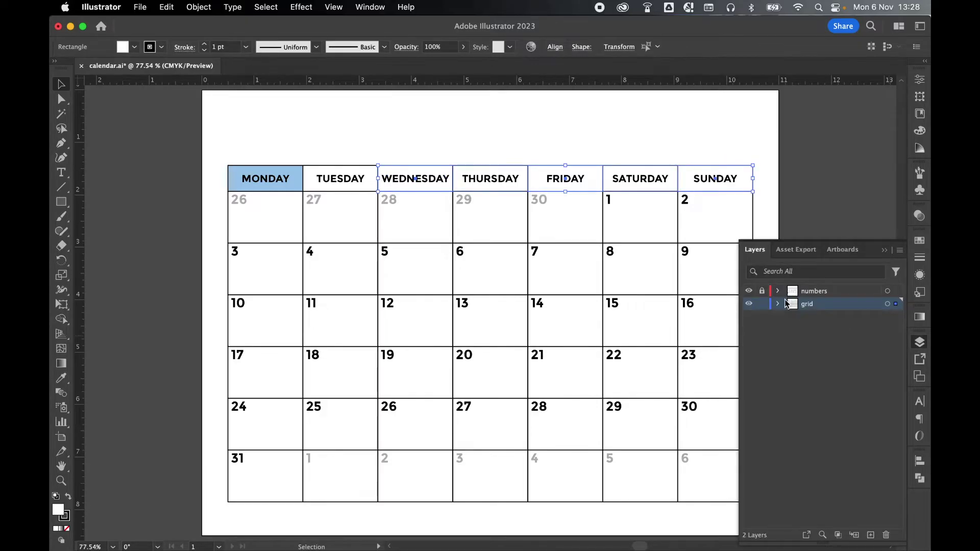
pyautogui.click(749, 291)
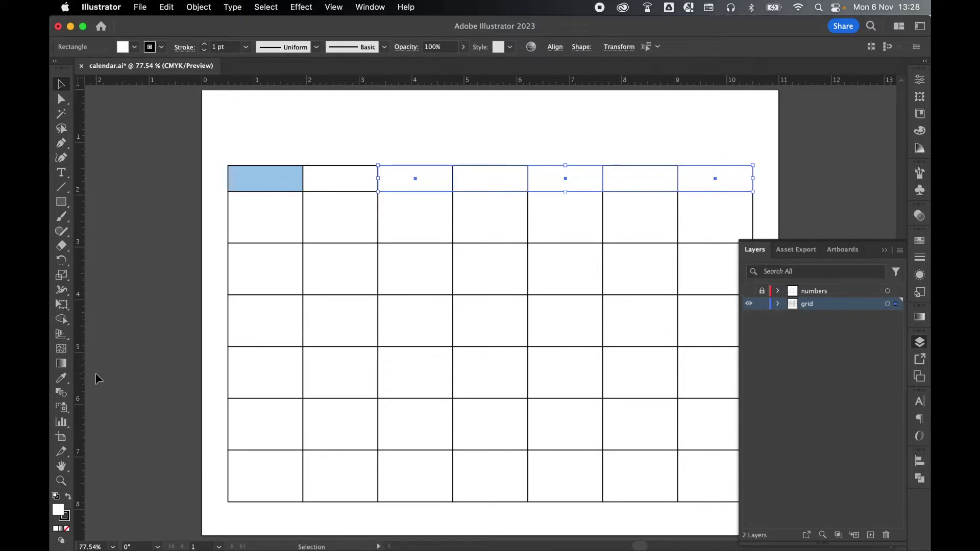
pyautogui.click(61, 378)
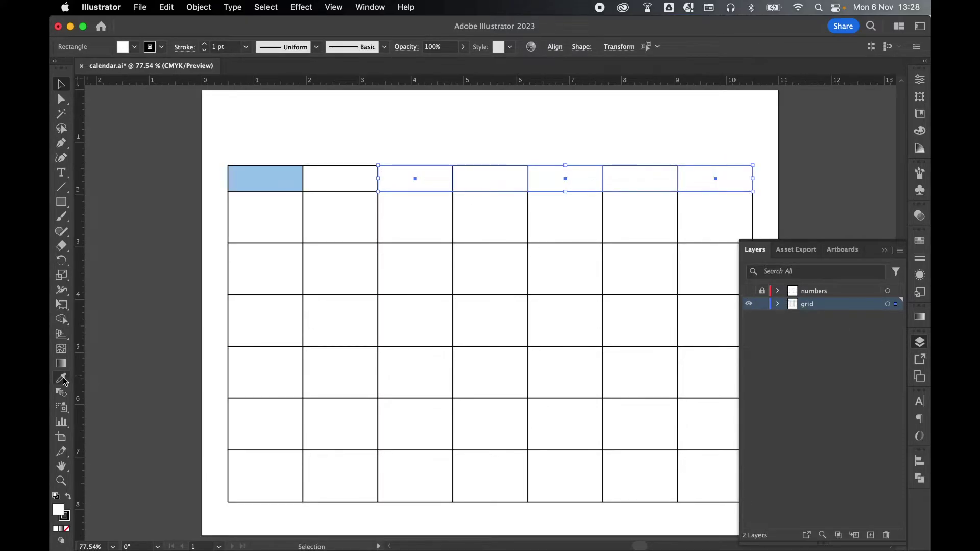
pyautogui.click(266, 175)
pyautogui.click(60, 86)
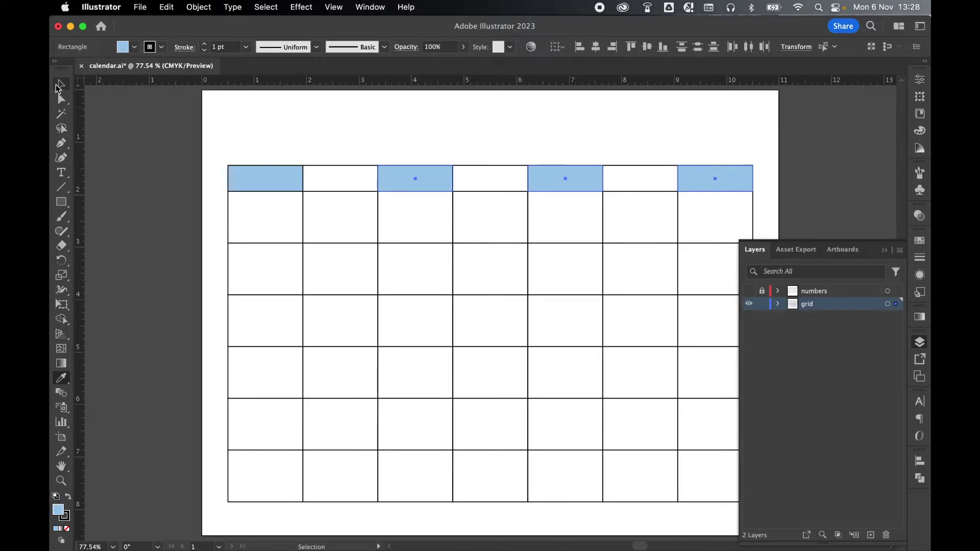
# Step: Fill the TUESDAY cell pale yellow and copy it onto THURSDAY and SATURDAY
pyautogui.click(327, 174)
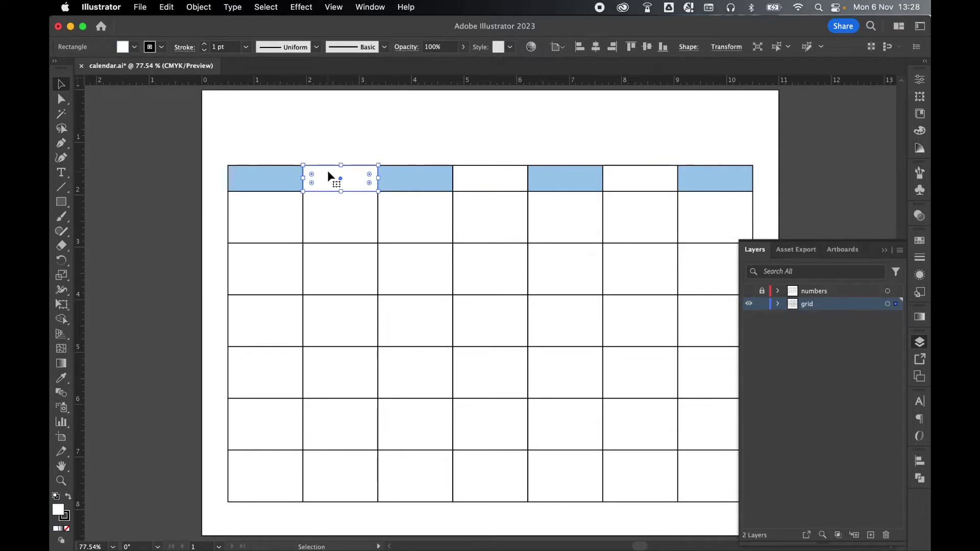
pyautogui.doubleClick(59, 513)
pyautogui.moveTo(738, 451)
pyautogui.mouseDown()
pyautogui.moveTo(738, 418)
pyautogui.moveTo(739, 453)
pyautogui.mouseUp()
pyautogui.moveTo(600, 333); pyautogui.dragTo(582, 317)
pyautogui.click(855, 319)
pyautogui.click(506, 179)
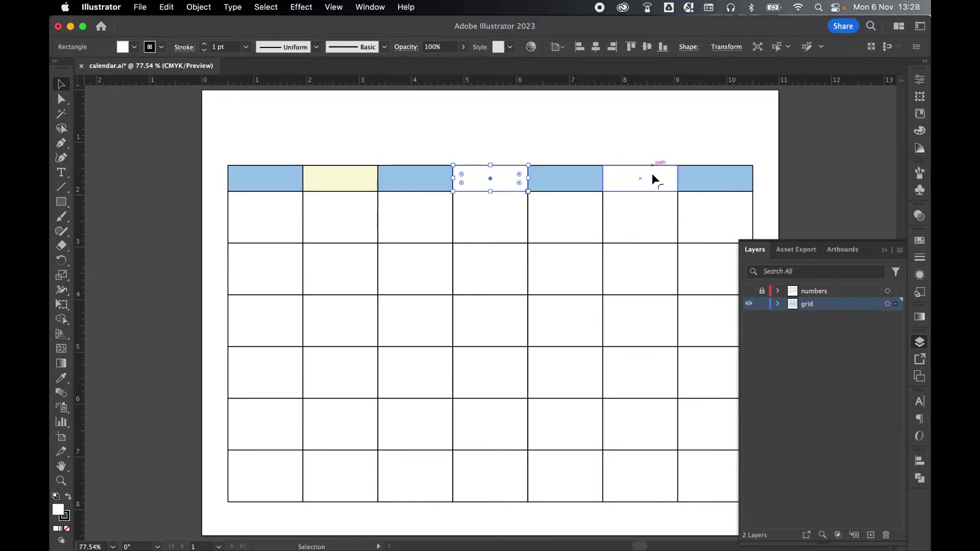
pyautogui.keyDown('shift'); pyautogui.click(611, 176); pyautogui.keyUp('shift')
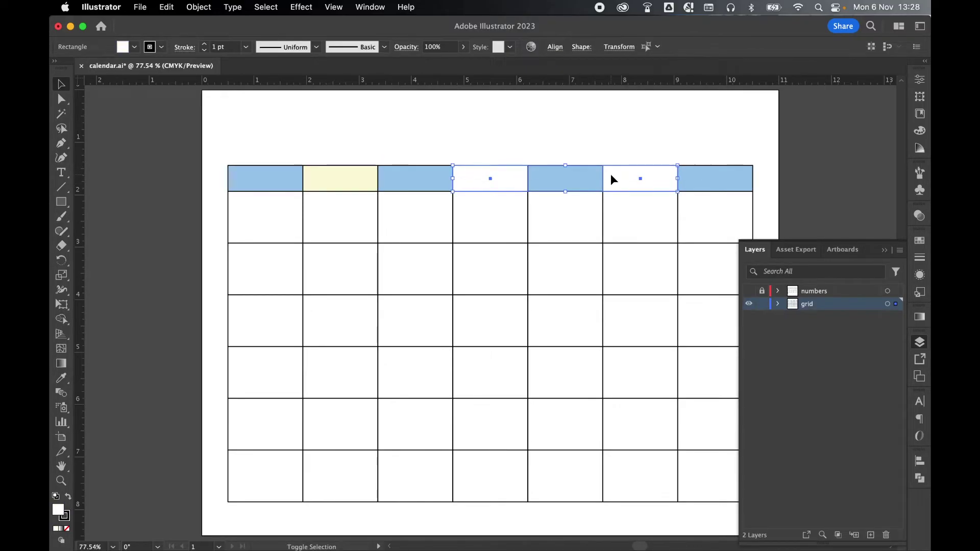
pyautogui.press('i')
pyautogui.click(328, 170)
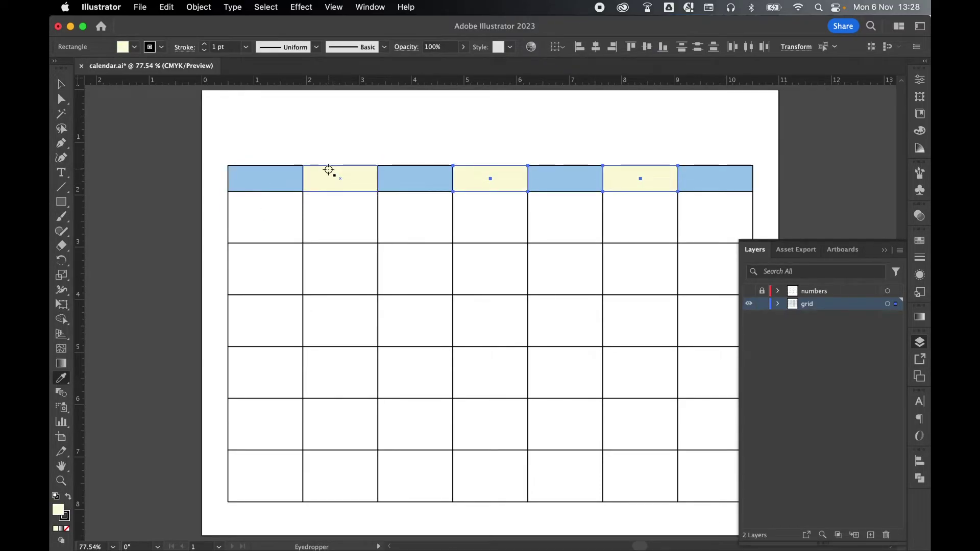
pyautogui.click(749, 291)
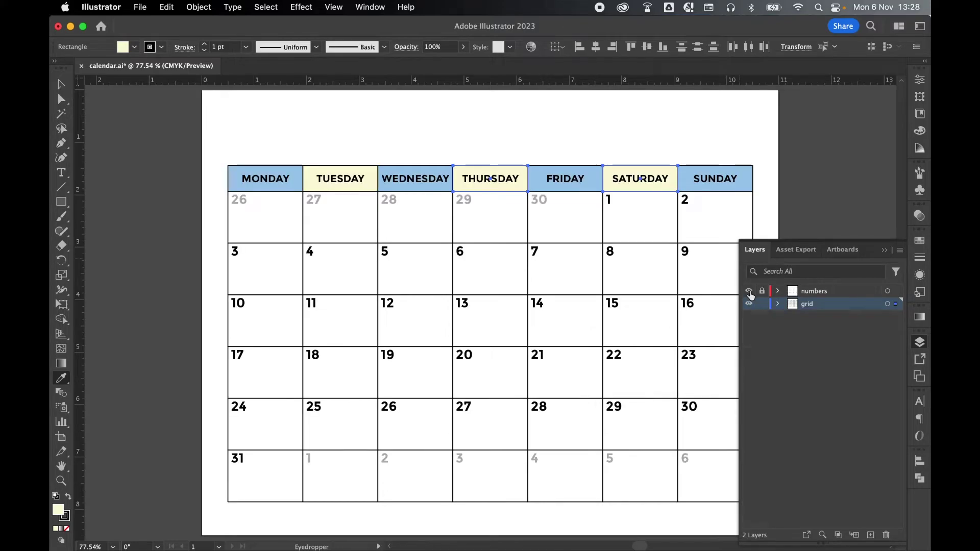
pyautogui.click(61, 85)
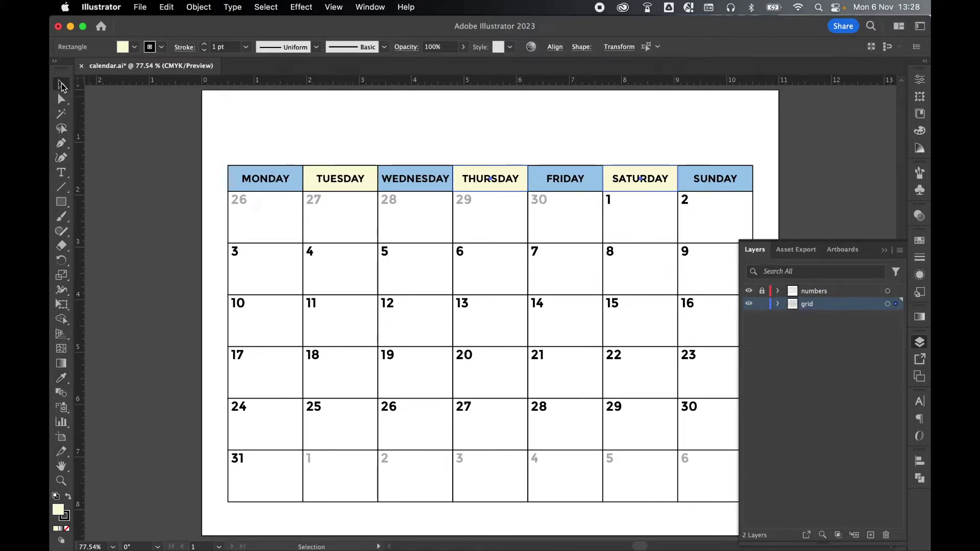
# Step: Create a new layer named lines and move it below the grid layer
pyautogui.click(208, 125)
pyautogui.click(872, 534)
pyautogui.doubleClick(813, 303)
pyautogui.write('lines')
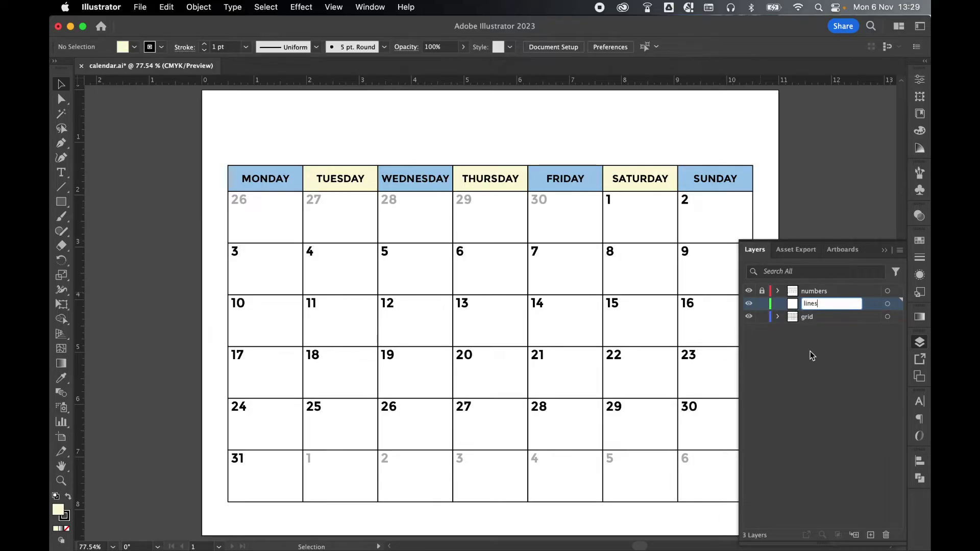
pyautogui.press('Return')
pyautogui.moveTo(845, 305); pyautogui.dragTo(844, 327)
# Step: Set the grid rectangles' fill to None and lock the grid layer
pyautogui.click(820, 307)
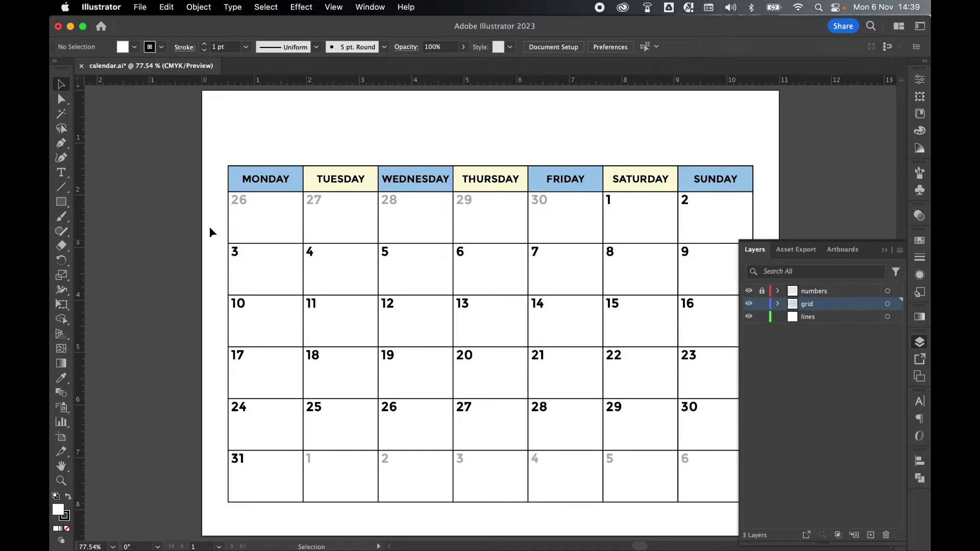
pyautogui.moveTo(207, 213); pyautogui.dragTo(709, 495)
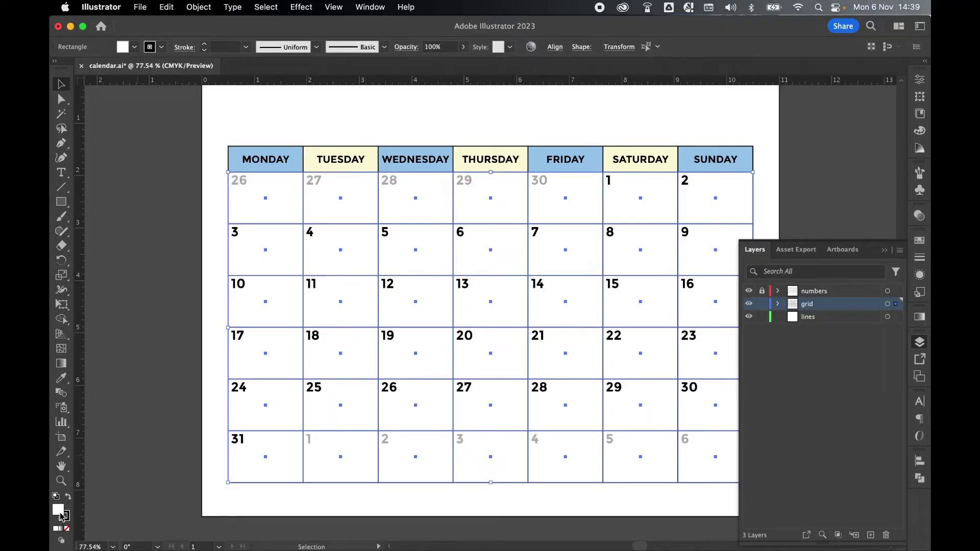
pyautogui.click(67, 529)
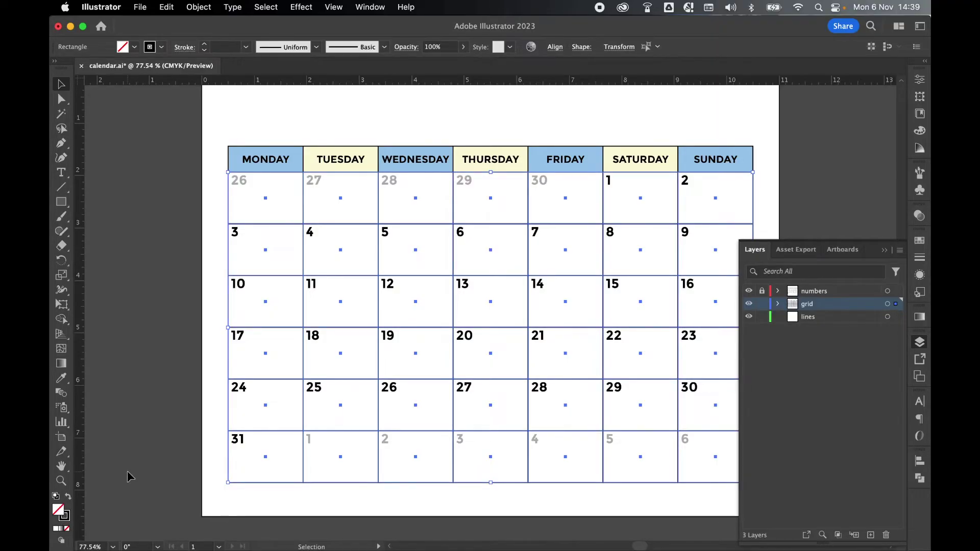
pyautogui.click(763, 304)
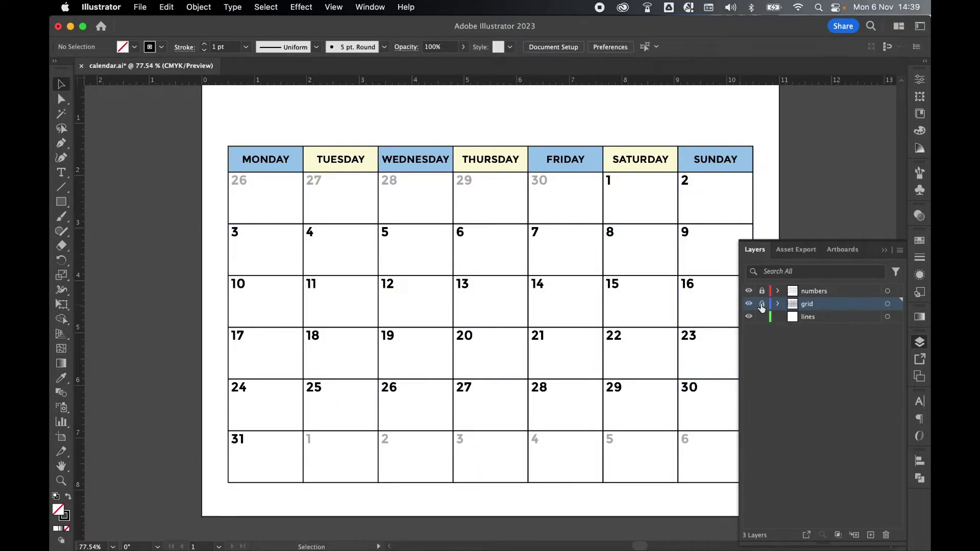
# Step: On the lines layer, draw a horizontal line across the first week row from Monday to Sunday
pyautogui.click(823, 324)
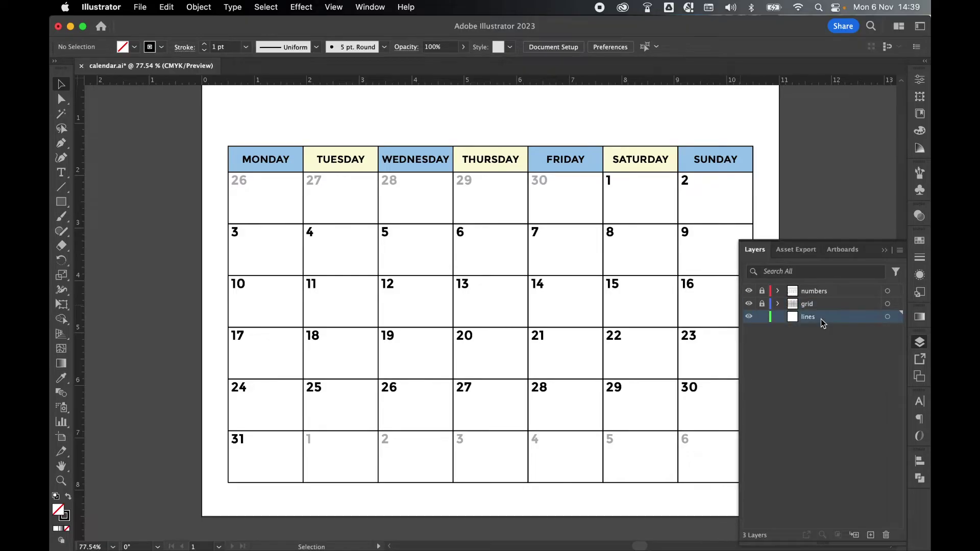
pyautogui.click(65, 517)
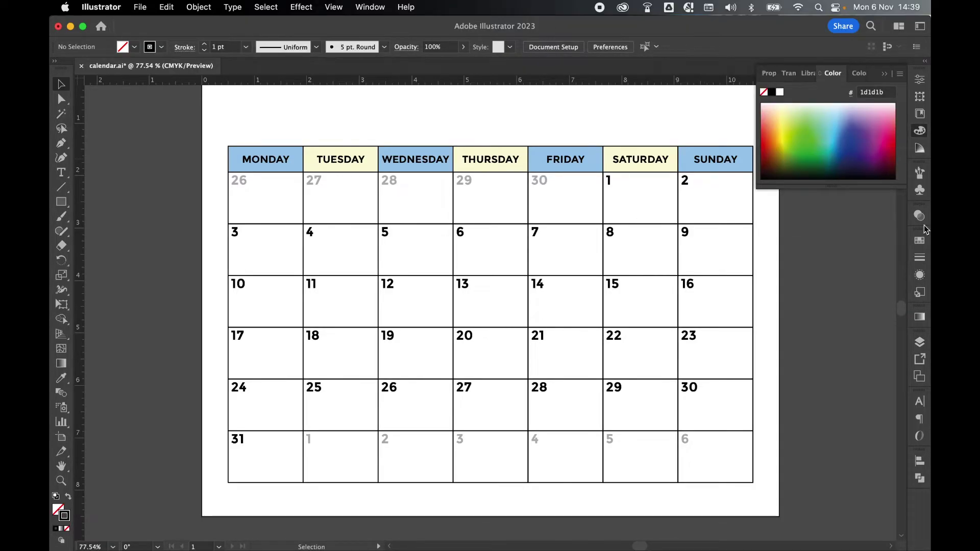
pyautogui.click(920, 257)
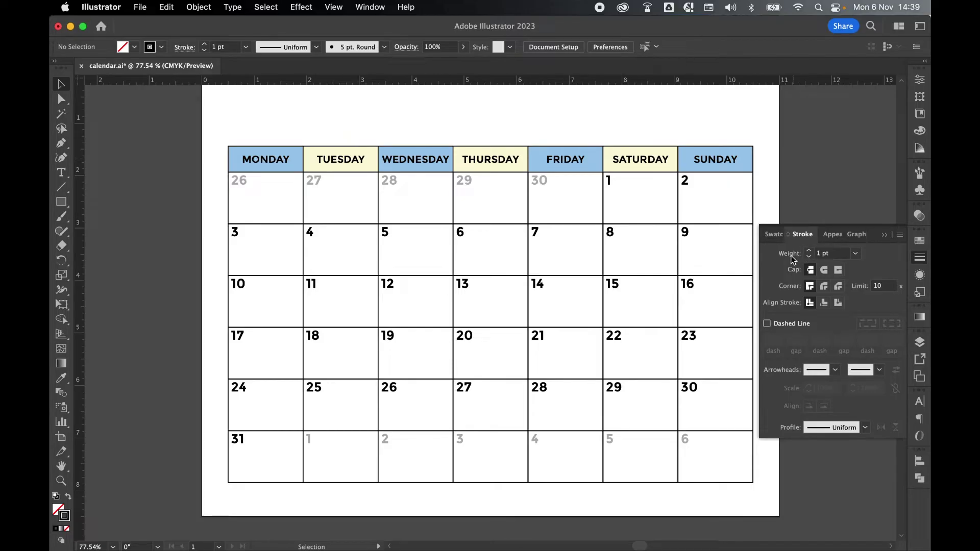
pyautogui.click(920, 261)
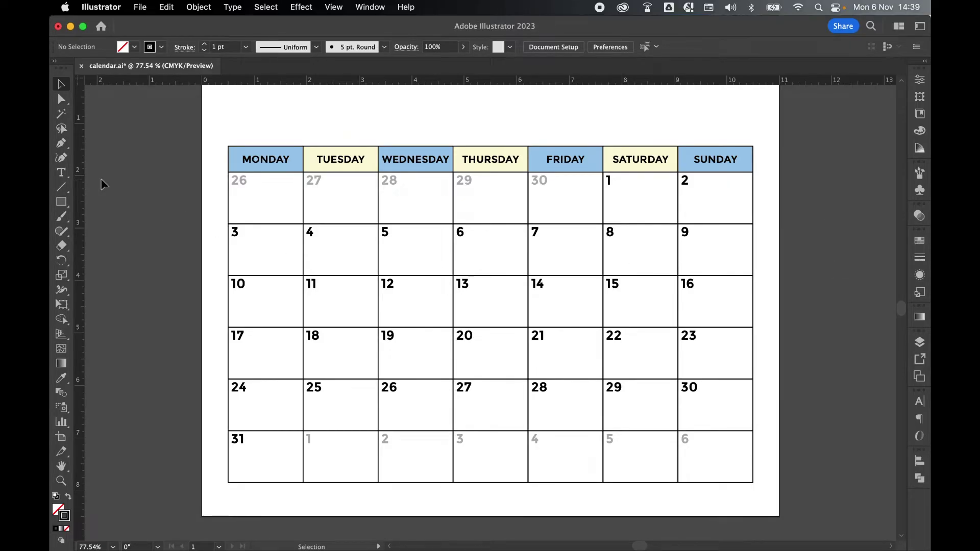
pyautogui.moveTo(62, 187); pyautogui.dragTo(97, 190)
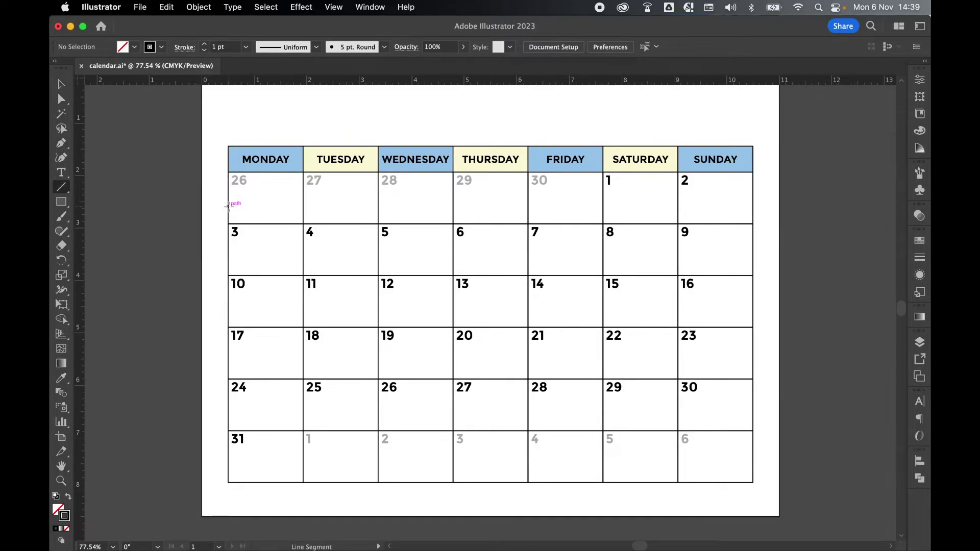
pyautogui.moveTo(228, 206); pyautogui.dragTo(753, 207)
# Step: Place the line on the first row's bottom border and duplicate it upward within the row
pyautogui.press('v')
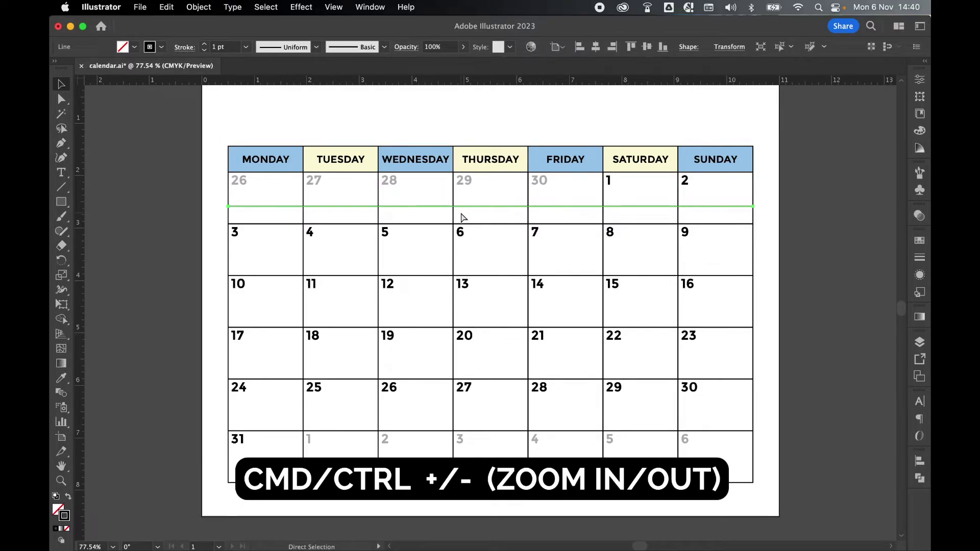
pyautogui.press('super+equal')
pyautogui.press('super+equal')
pyautogui.press('super+equal')
pyautogui.press('super+equal')
pyautogui.moveTo(513, 309); pyautogui.dragTo(513, 376)
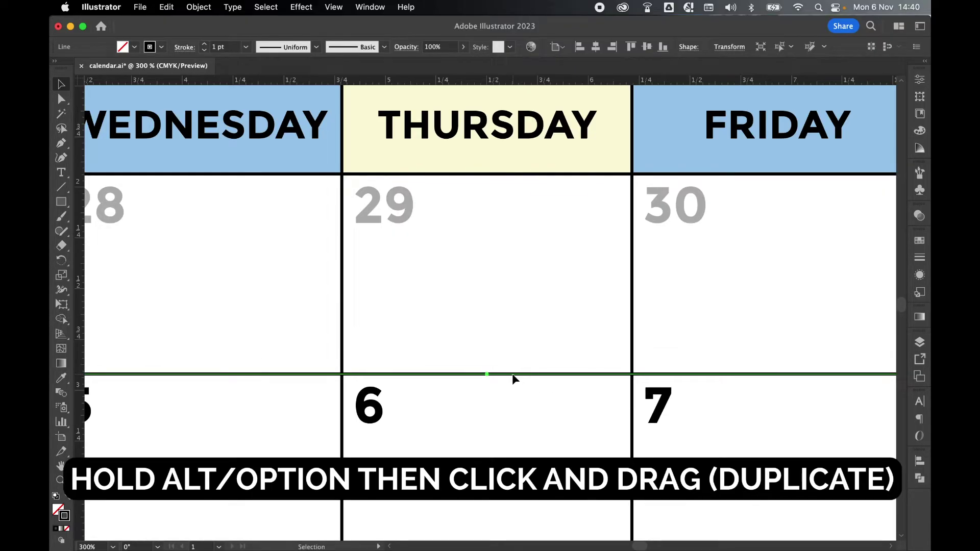
pyautogui.moveTo(513, 378); pyautogui.dragTo(511, 241)
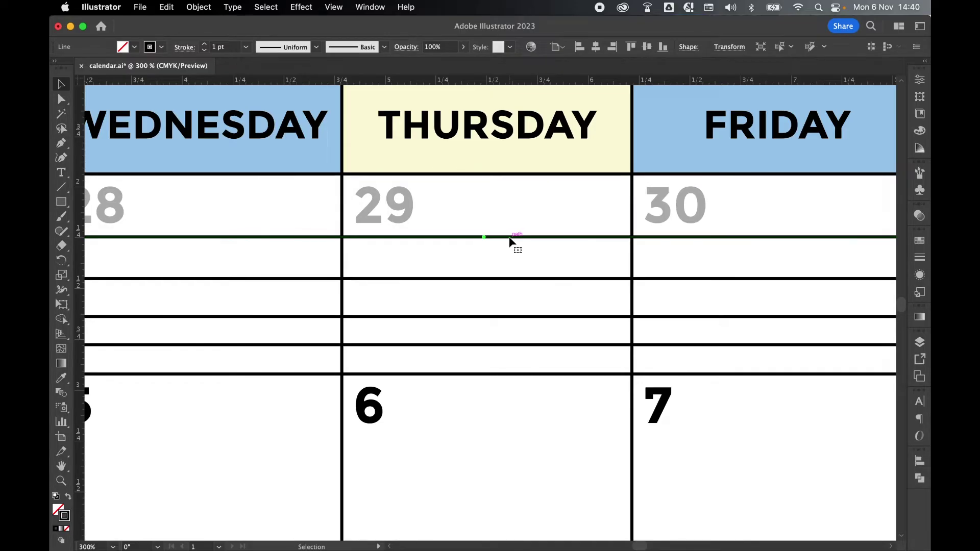
pyautogui.press('super+minus')
pyautogui.press('super+minus')
pyautogui.press('super+minus')
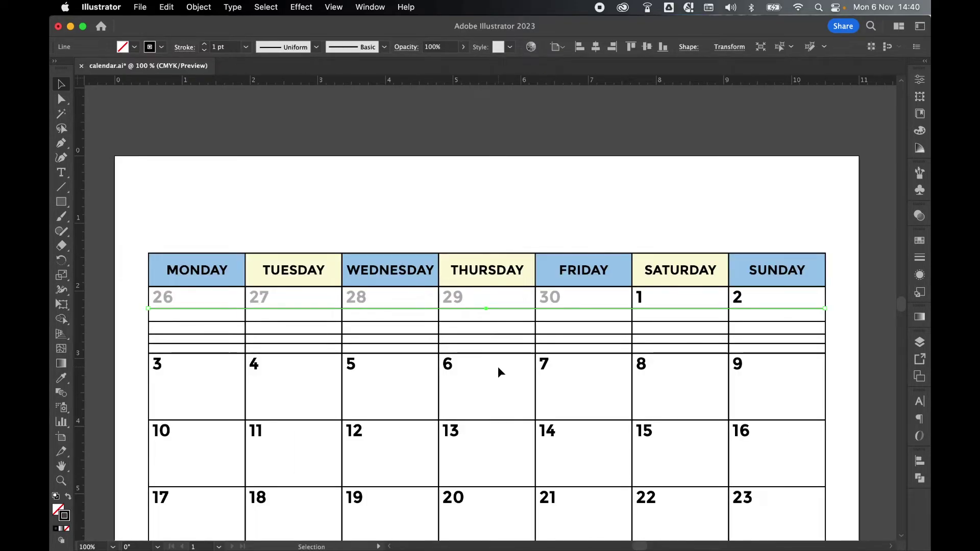
pyautogui.press('Down')
pyautogui.press('Down')
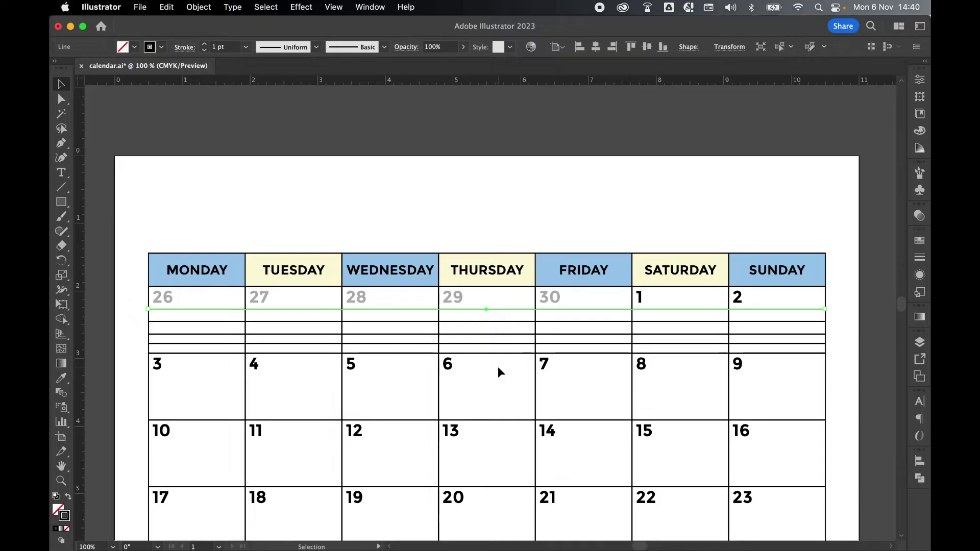
pyautogui.click(497, 367)
# Step: Distribute the four lines evenly and colour them light grey
pyautogui.moveTo(506, 374); pyautogui.dragTo(466, 290)
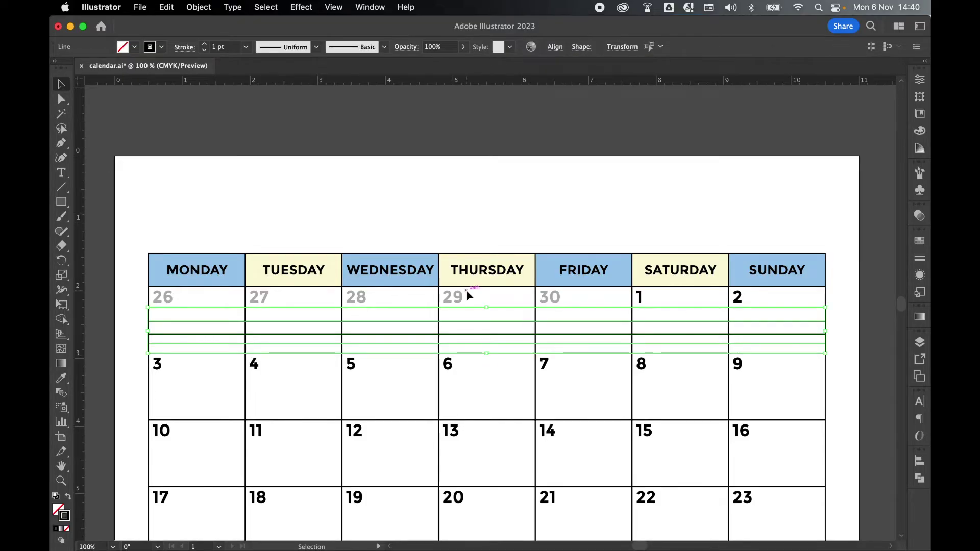
pyautogui.click(920, 462)
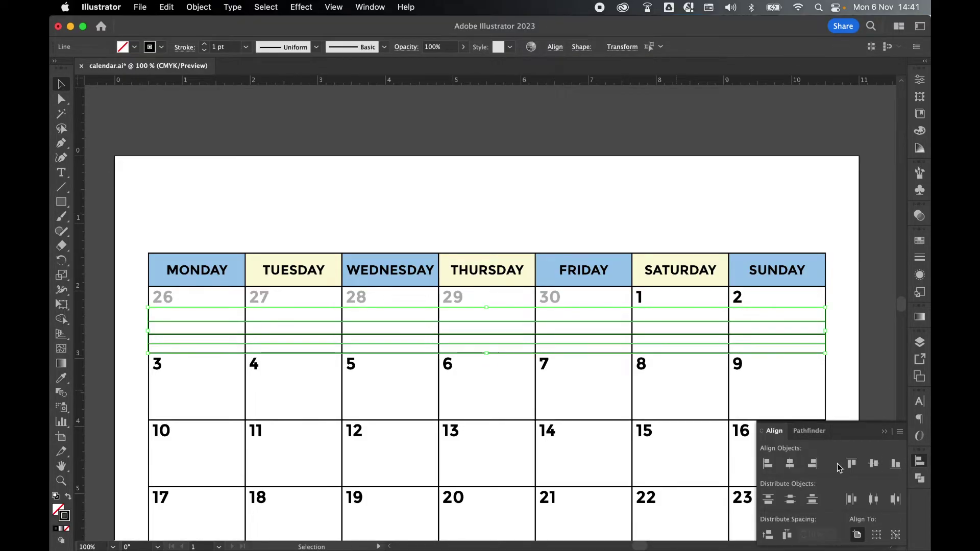
pyautogui.click(790, 500)
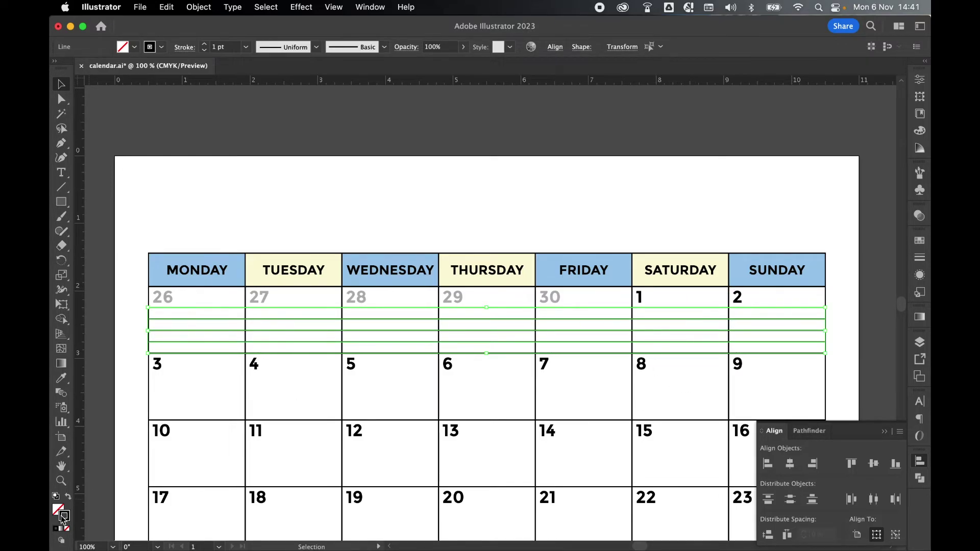
pyautogui.click(921, 240)
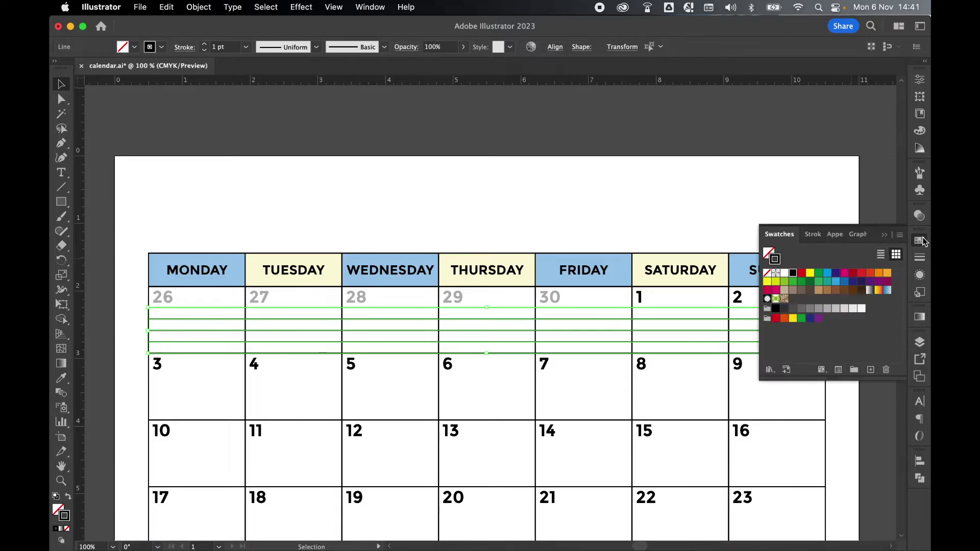
pyautogui.click(820, 312)
pyautogui.click(519, 188)
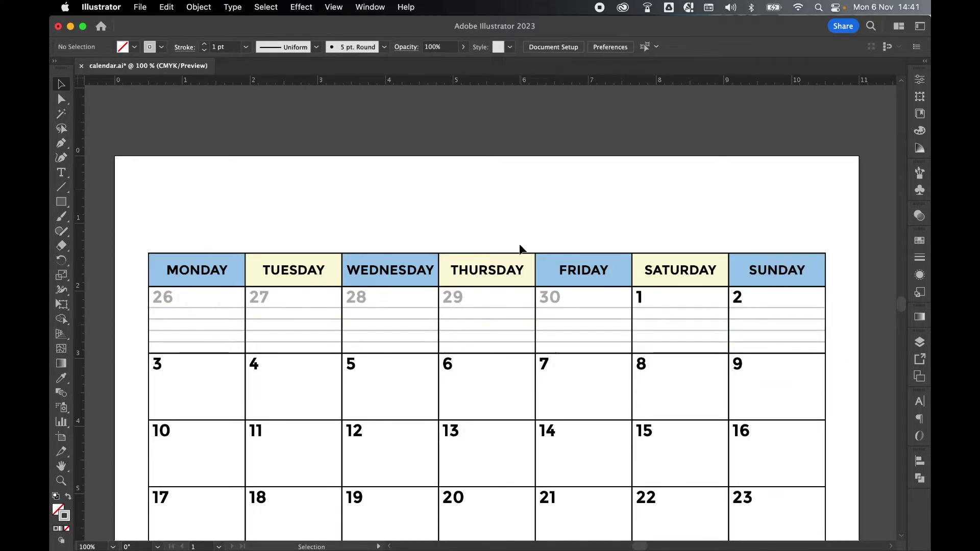
# Step: Copy the first week's grey lines into week 2, then repeat with Cmd+D for later rows
pyautogui.scroll(-5, 602, 301)
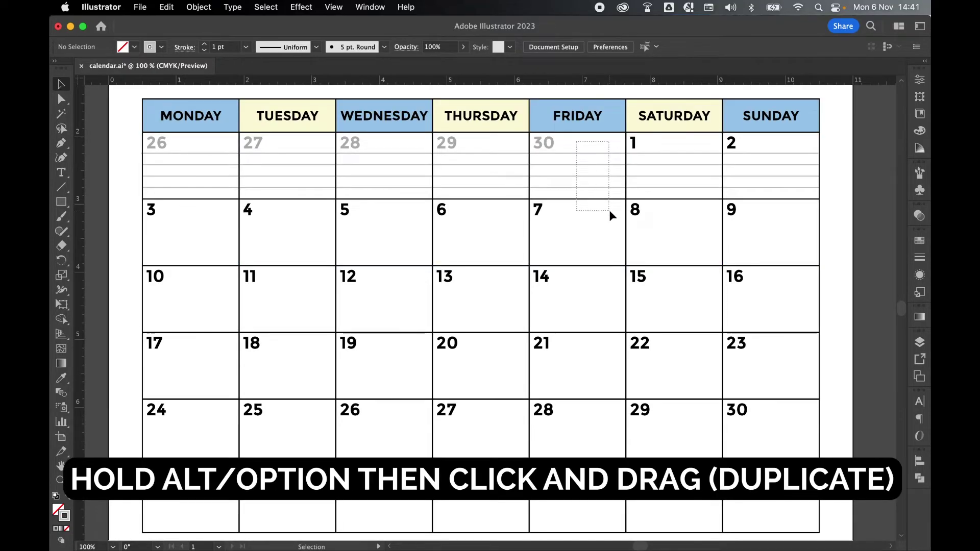
pyautogui.click(604, 177)
pyautogui.moveTo(602, 178); pyautogui.dragTo(606, 245)
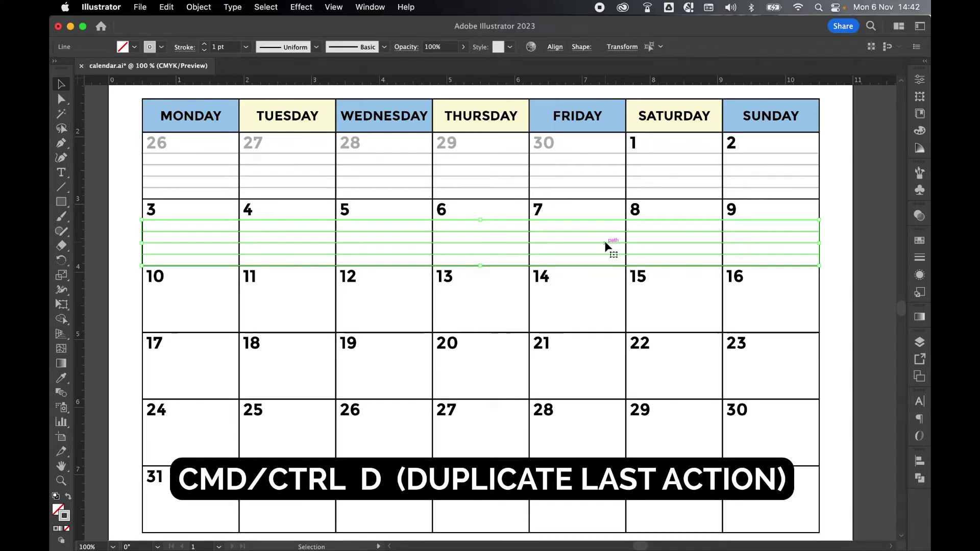
pyautogui.press('super+d')
pyautogui.press('super+d')
pyautogui.press('super+d')
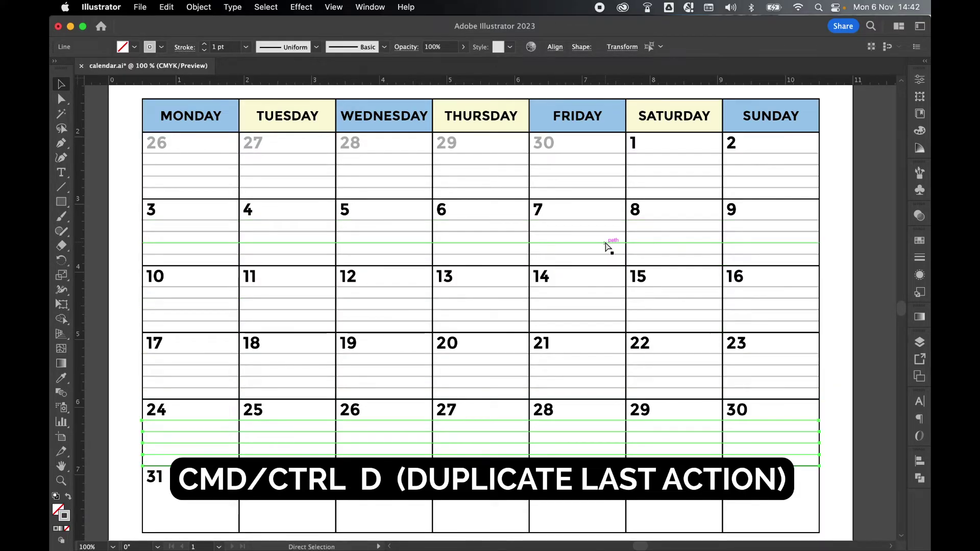
pyautogui.press('super+d')
pyautogui.press('v')
pyautogui.click(837, 277)
# Step: Lock the lines layer and make numbers the active layer
pyautogui.press('super+minus')
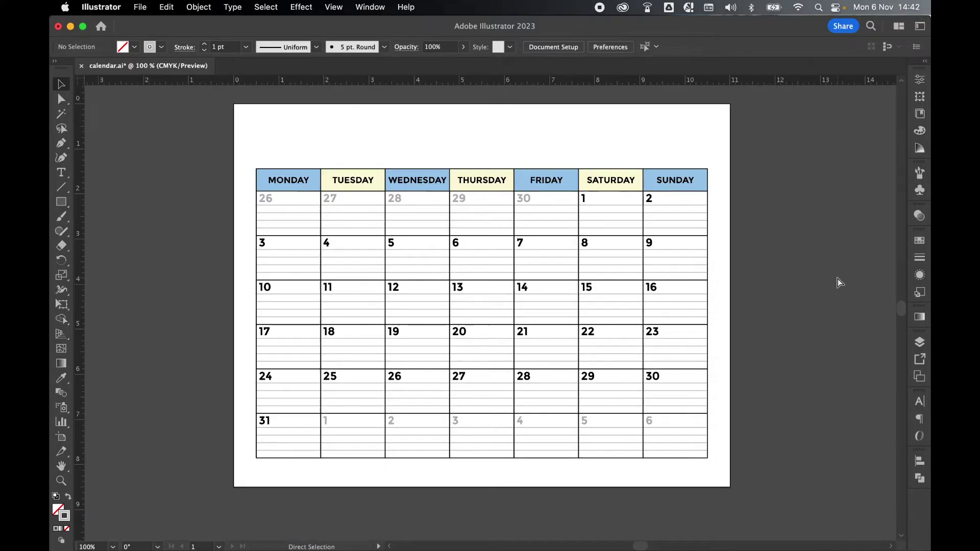
pyautogui.click(918, 345)
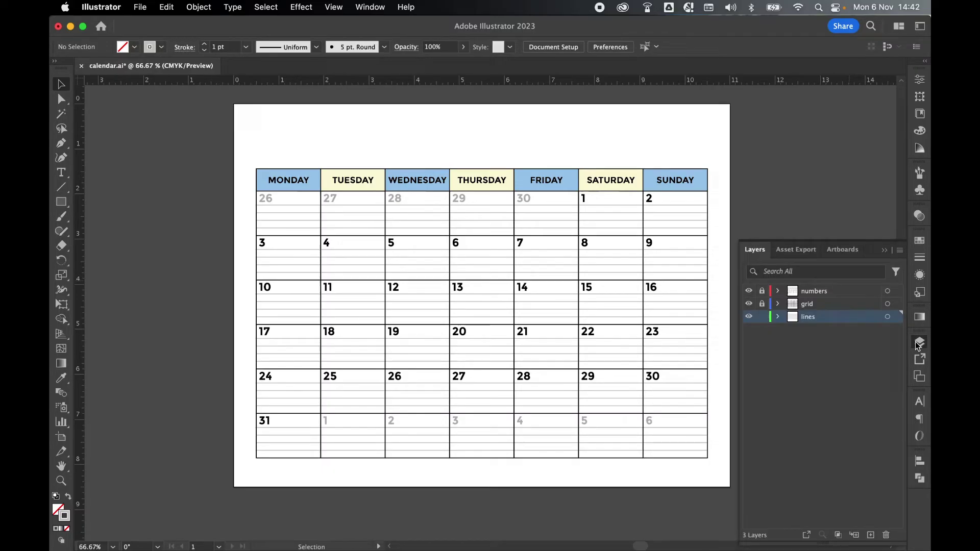
pyautogui.click(749, 318)
pyautogui.click(749, 318)
pyautogui.click(763, 317)
pyautogui.click(828, 289)
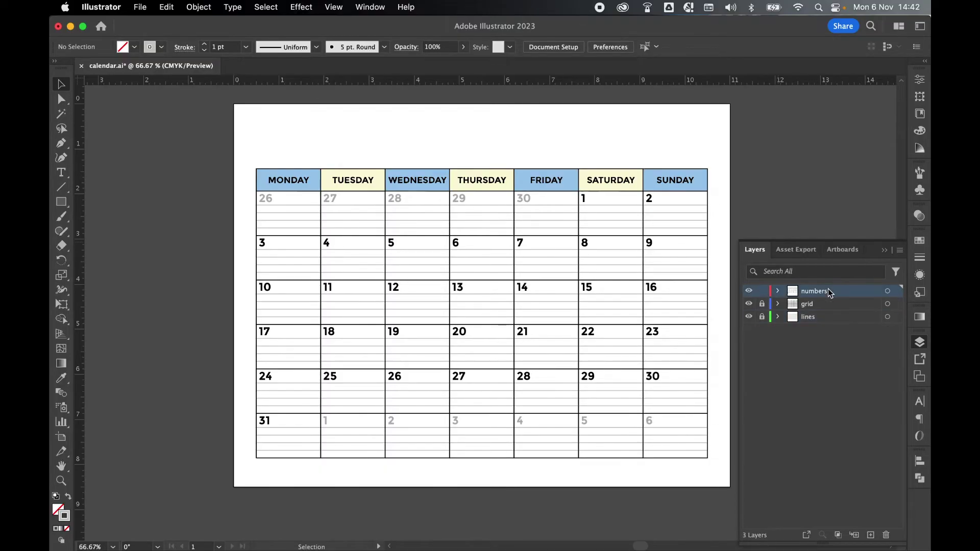
# Step: Set the stroke to None and the fill to black from Swatches
pyautogui.click(68, 528)
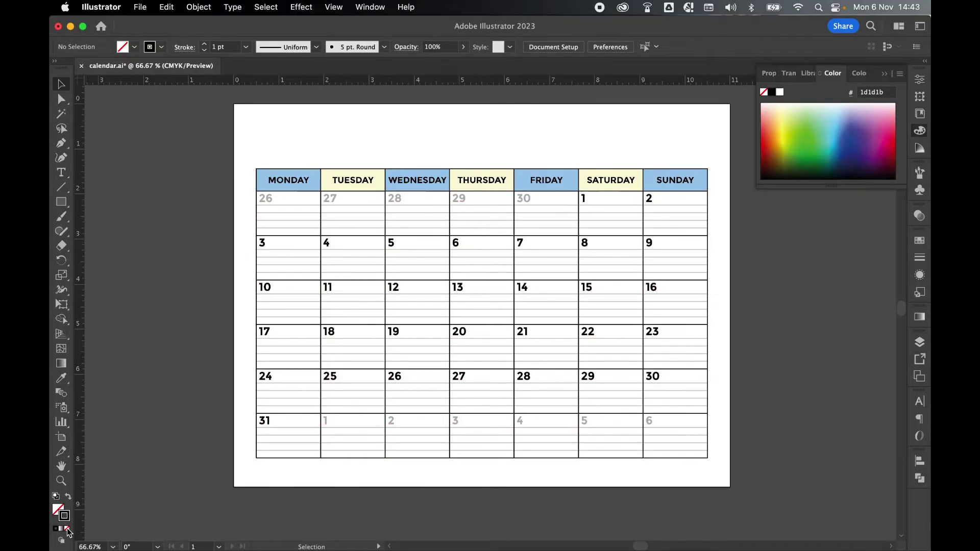
pyautogui.click(68, 529)
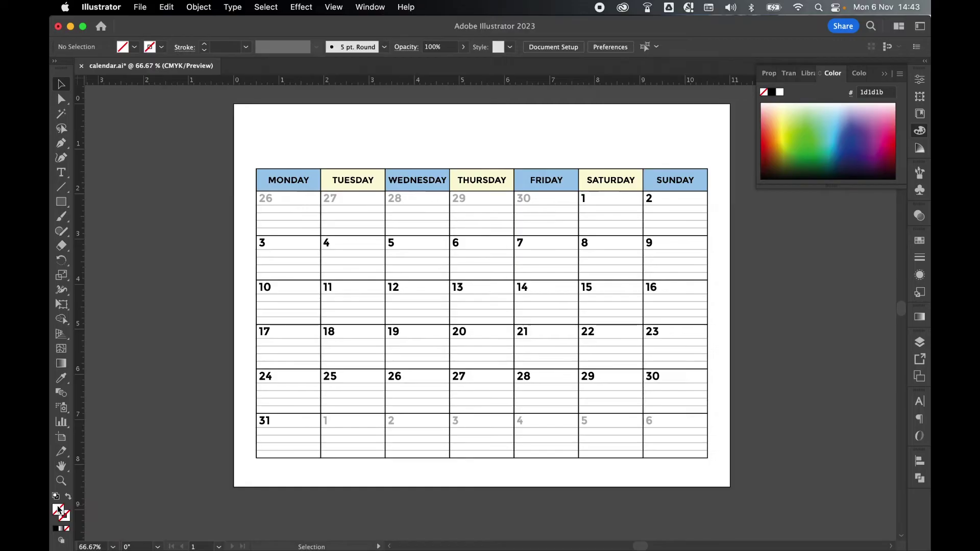
pyautogui.click(920, 240)
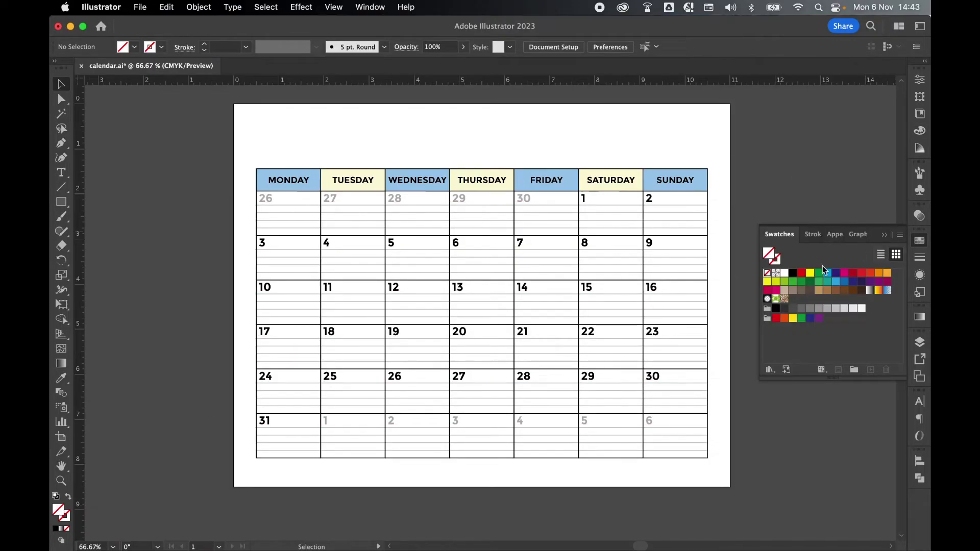
pyautogui.click(792, 274)
pyautogui.click(920, 241)
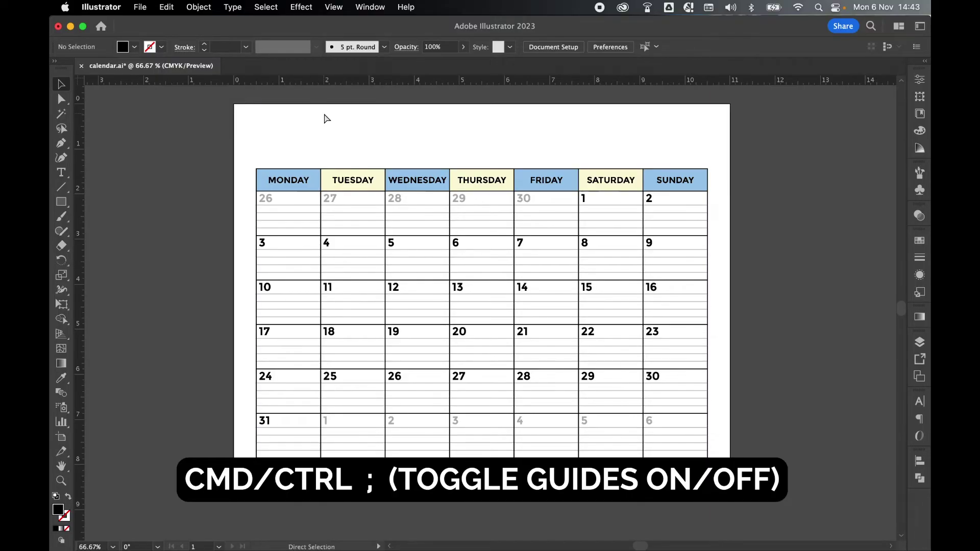
pyautogui.press('super+semicolon')
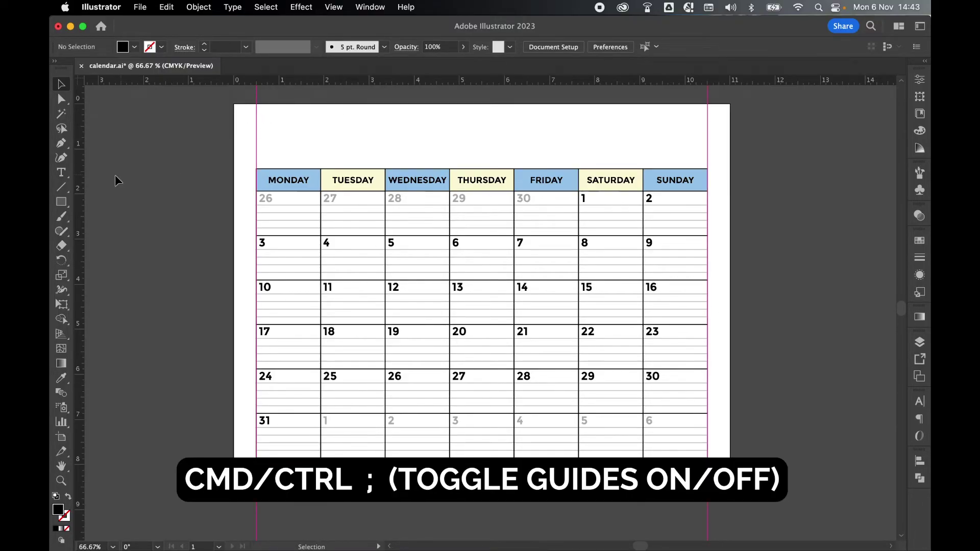
# Step: Draw a full-width text box between the guides above the headers and type 'MONTH _________'
pyautogui.moveTo(62, 173); pyautogui.dragTo(94, 172)
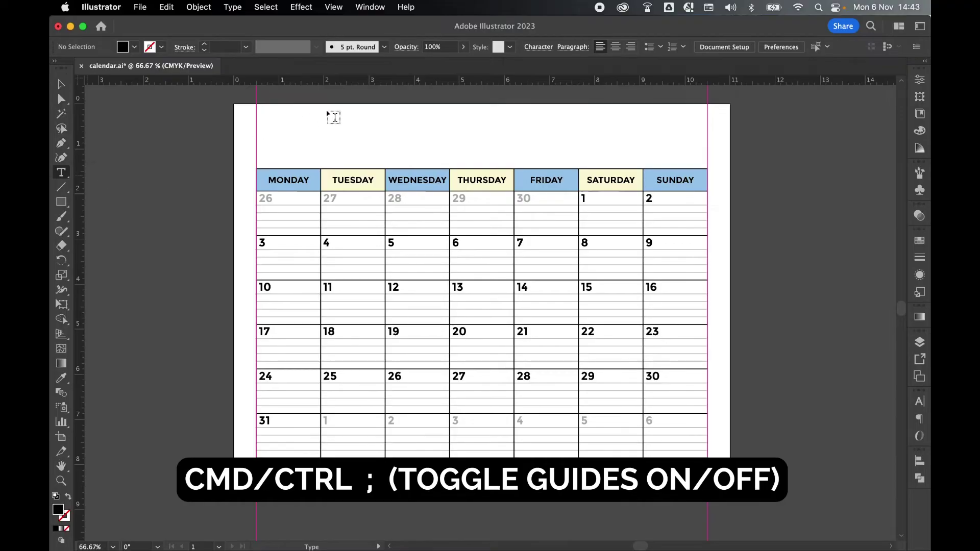
pyautogui.moveTo(257, 117); pyautogui.dragTo(708, 152)
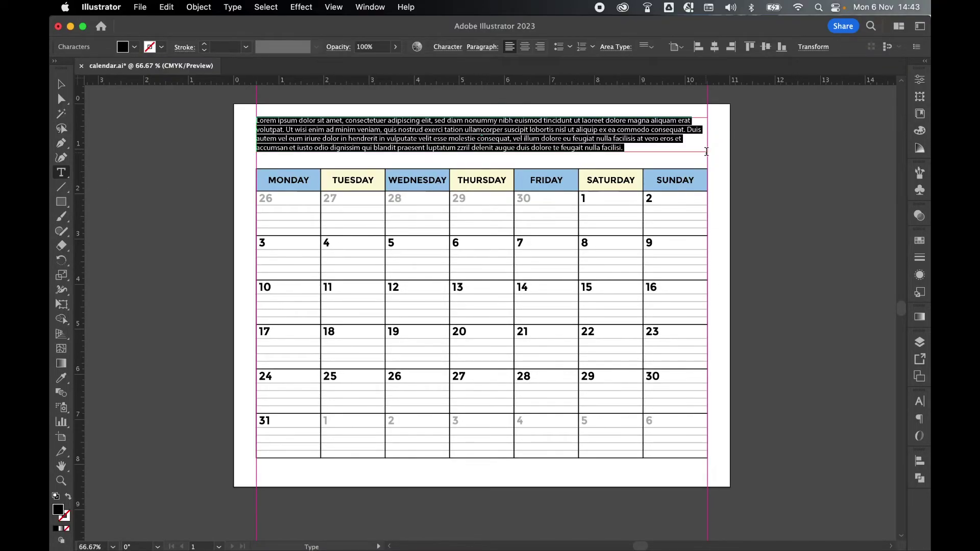
pyautogui.click(920, 342)
pyautogui.click(920, 340)
pyautogui.write('MON')
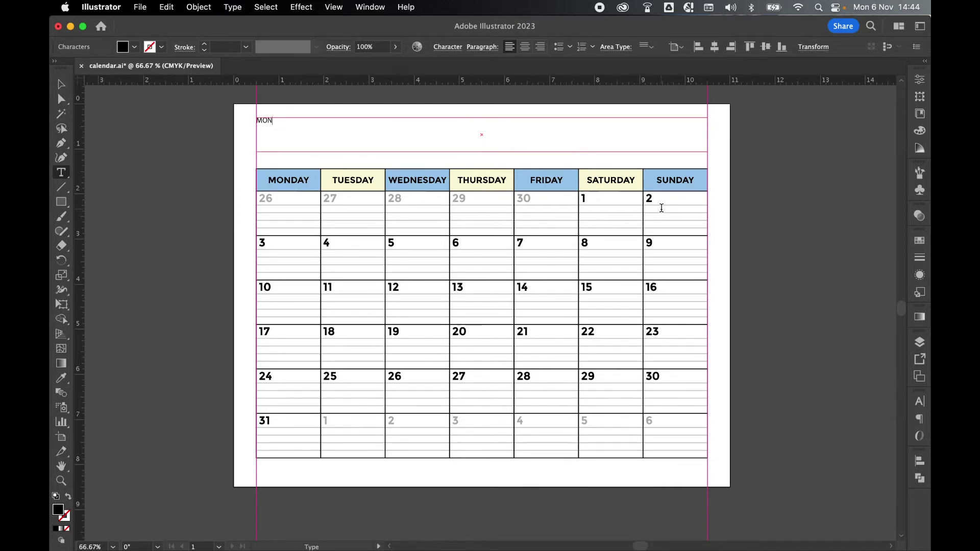
pyautogui.write('TH _______________')
# Step: Set the MONTH title to Montserrat ExtraBold at 40 pt, centred
pyautogui.click(61, 84)
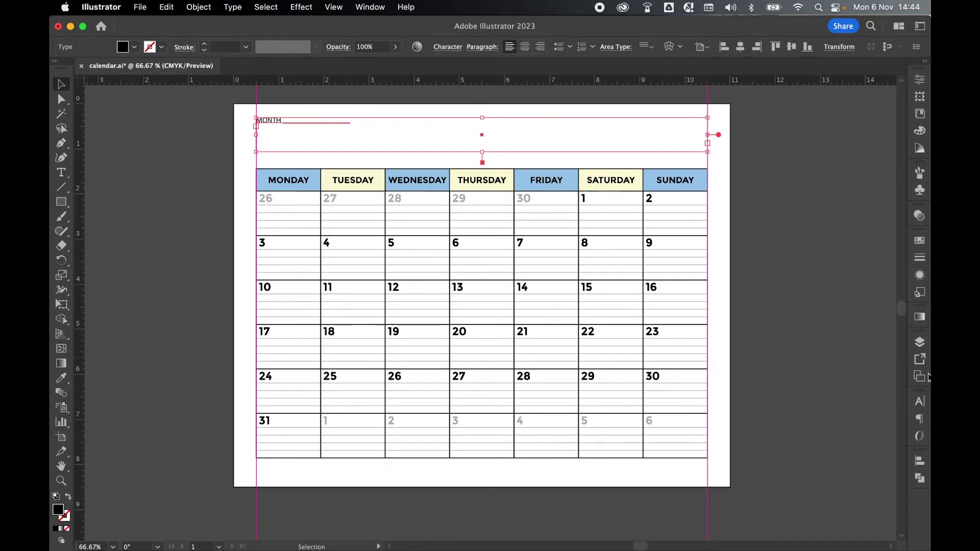
pyautogui.click(920, 401)
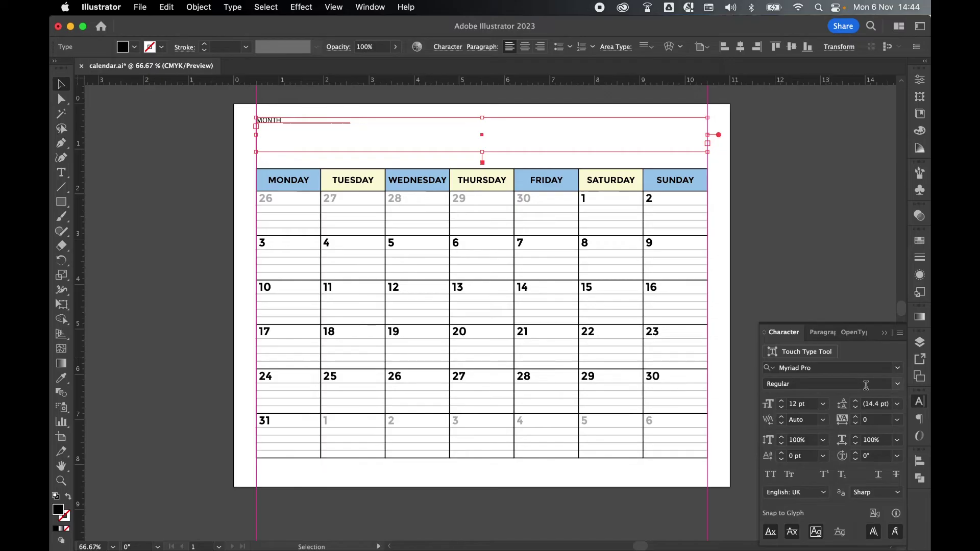
pyautogui.click(825, 366)
pyautogui.write('mont')
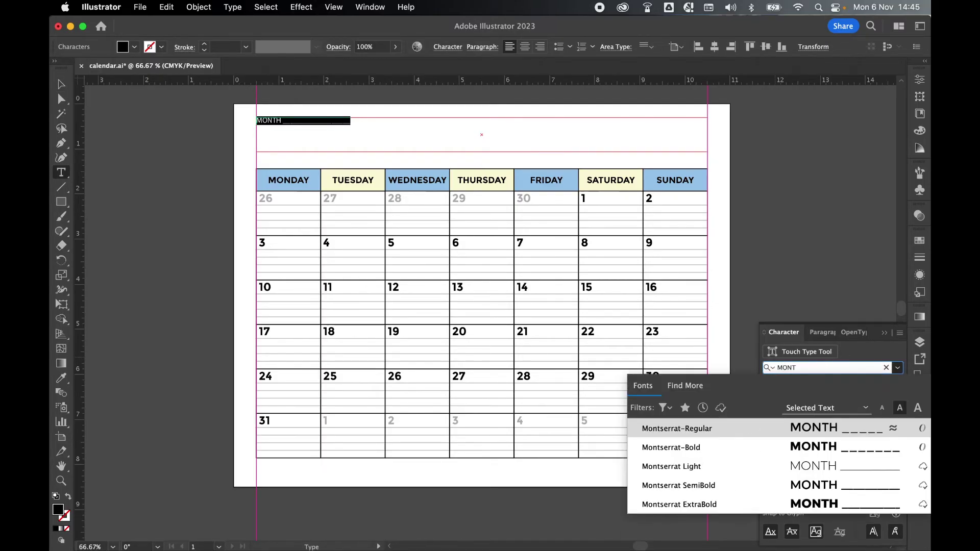
pyautogui.press('Down')
pyautogui.press('Down')
pyautogui.press('Down')
pyautogui.press('Down')
pyautogui.press('Return')
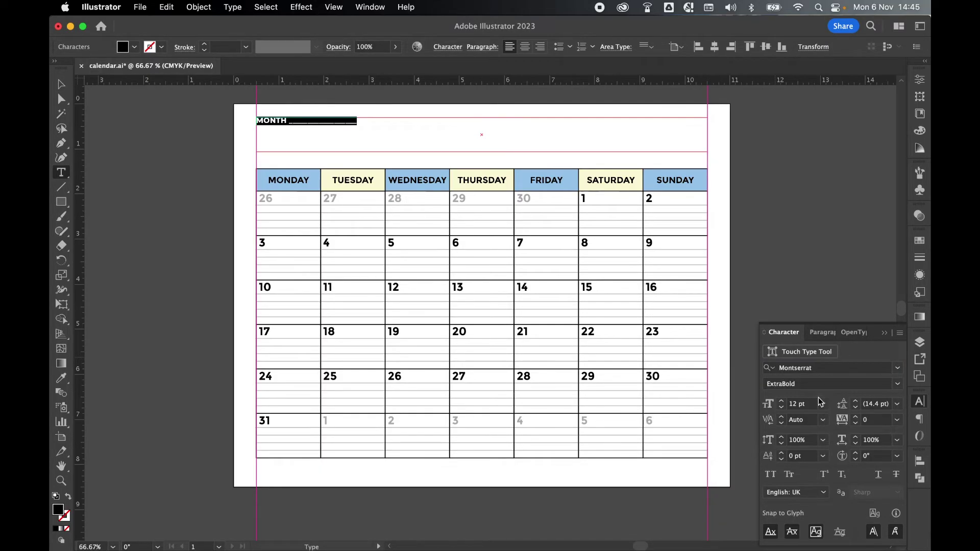
pyautogui.click(781, 401)
pyautogui.click(782, 402)
pyautogui.click(782, 401)
pyautogui.click(781, 401)
pyautogui.click(782, 403)
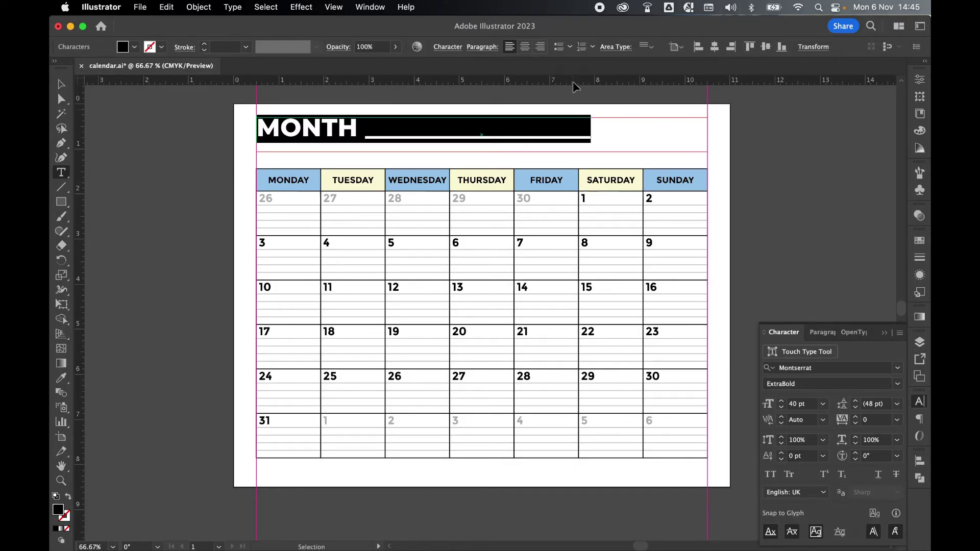
pyautogui.click(525, 47)
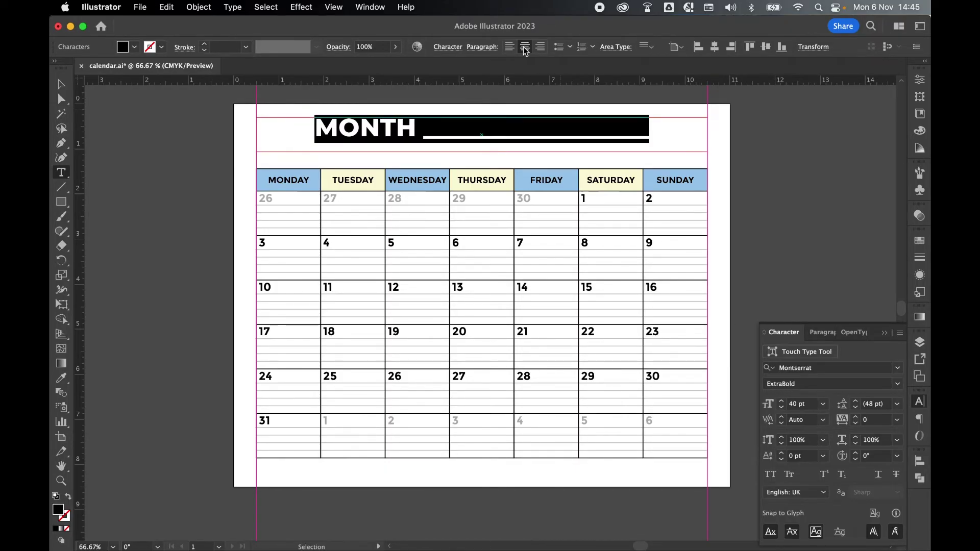
# Step: Nudge the MONTH title down to sit level with its underline, then deselect
pyautogui.click(62, 86)
pyautogui.hotkey('shift', 'Down')
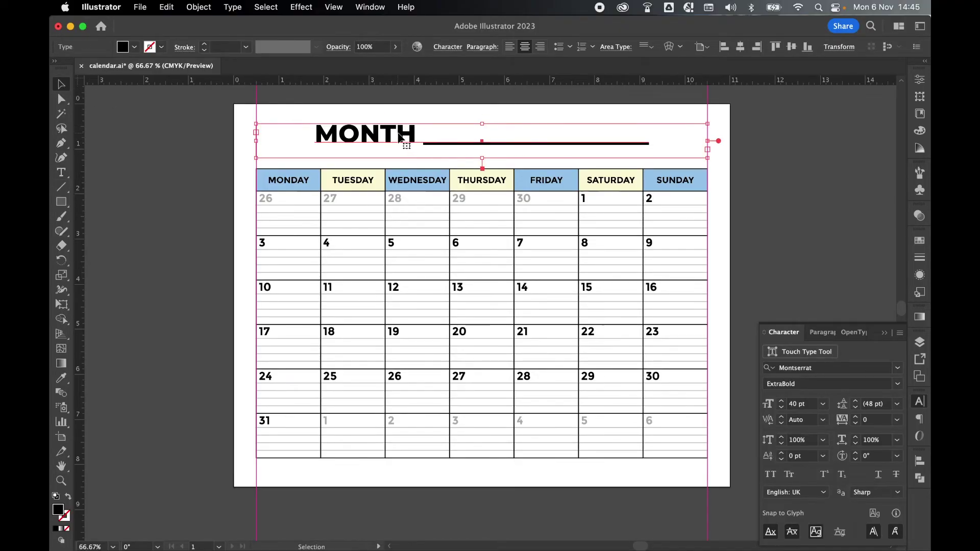
pyautogui.press('Up')
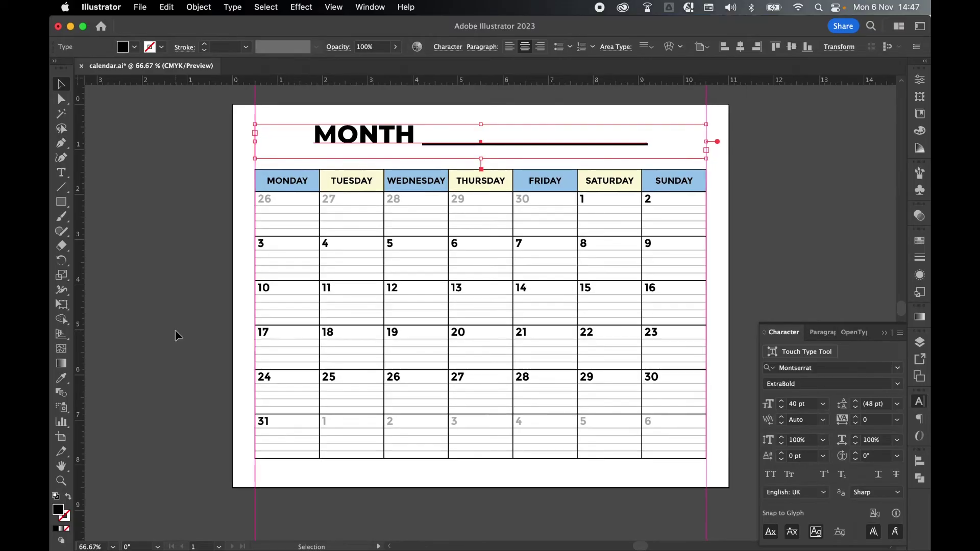
pyautogui.click(175, 332)
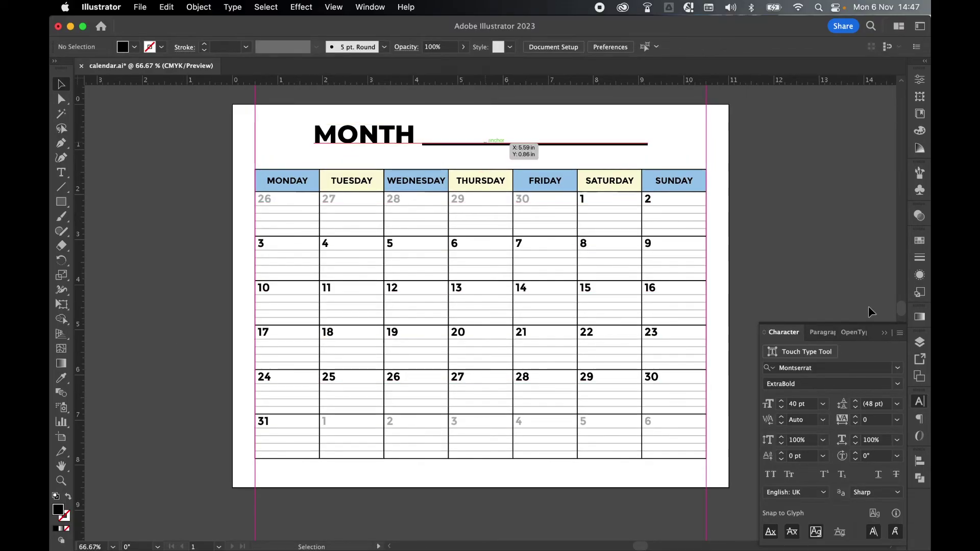
pyautogui.click(919, 401)
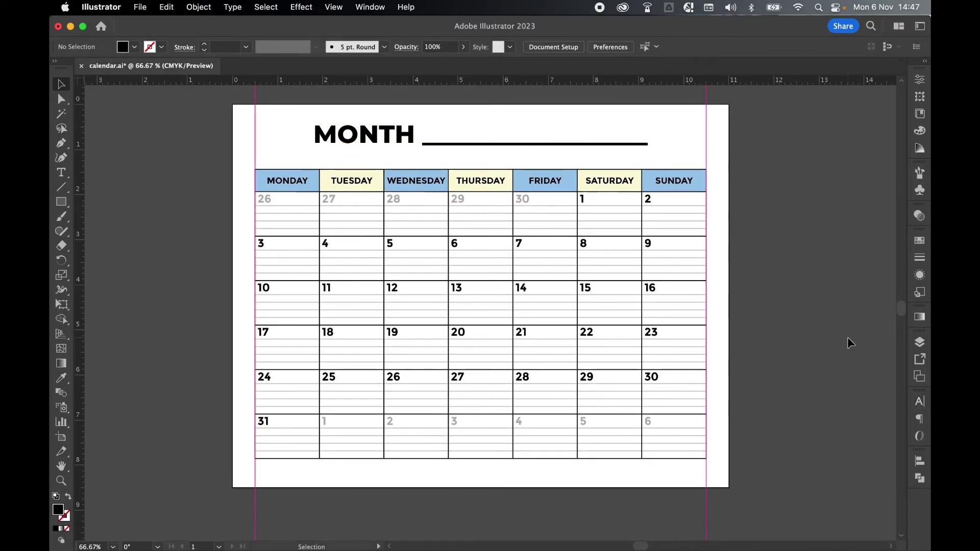
# Step: Hide and re-show the grid and lines layers to check them, then target grid and select its rectangles
pyautogui.click(920, 342)
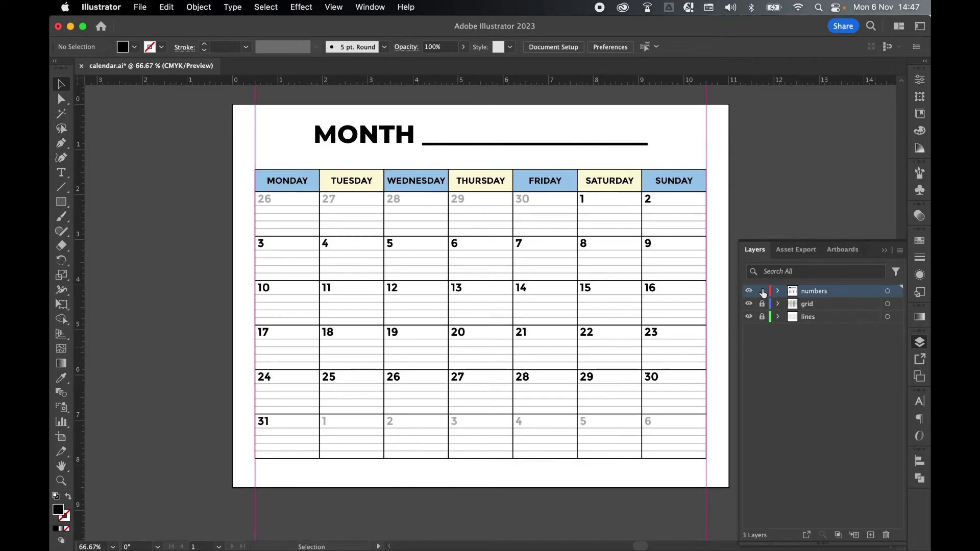
pyautogui.click(748, 305)
pyautogui.click(749, 305)
pyautogui.click(749, 318)
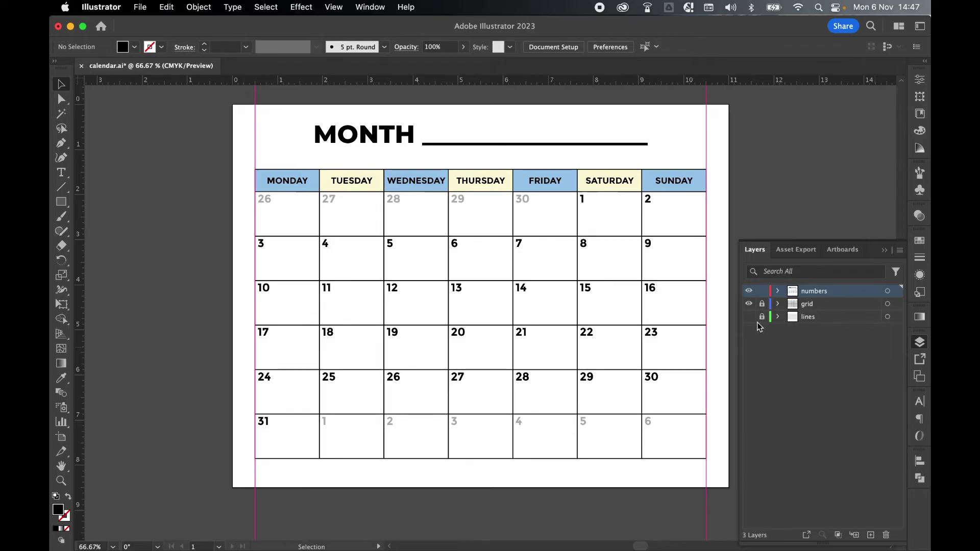
pyautogui.click(749, 316)
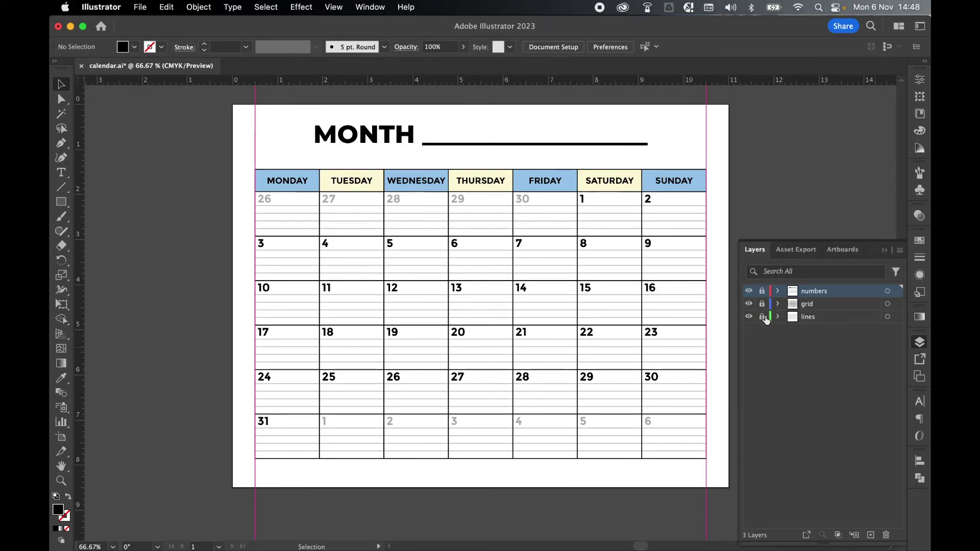
pyautogui.click(832, 305)
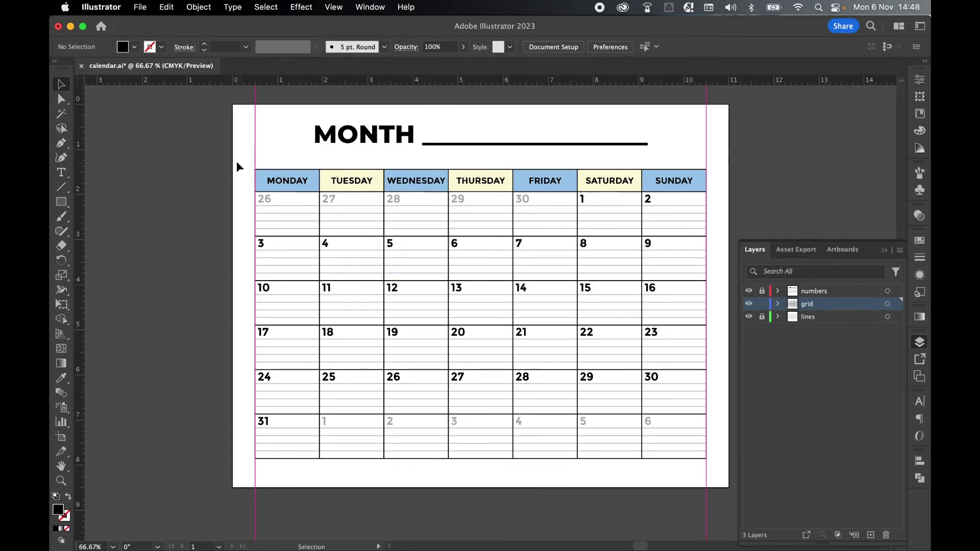
pyautogui.moveTo(236, 160)
pyautogui.mouseDown()
pyautogui.moveTo(569, 311)
pyautogui.moveTo(705, 332)
pyautogui.moveTo(719, 422)
pyautogui.mouseUp()
# Step: Set the grid rectangles' stroke weight to 2 pt, then deselect them
pyautogui.click(920, 259)
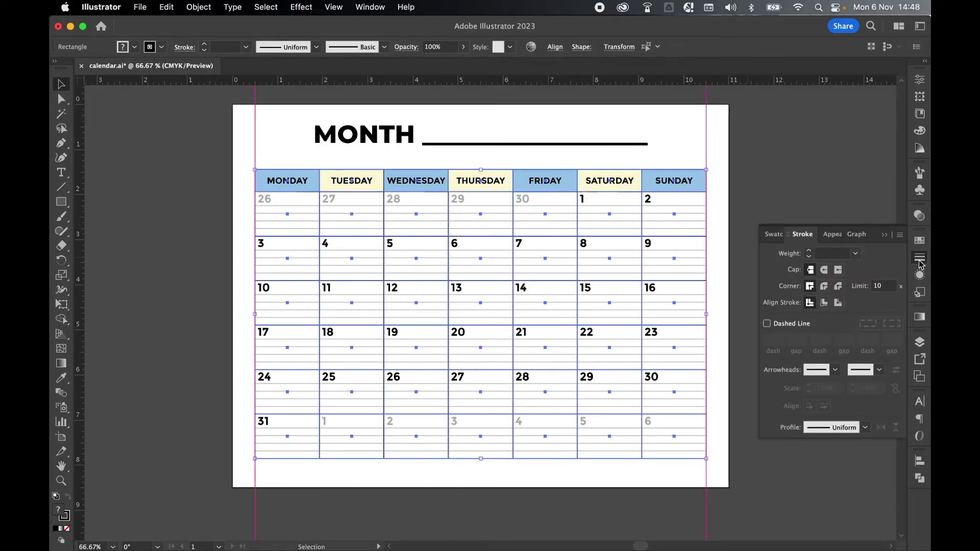
pyautogui.click(809, 251)
pyautogui.click(809, 251)
pyautogui.click(809, 251)
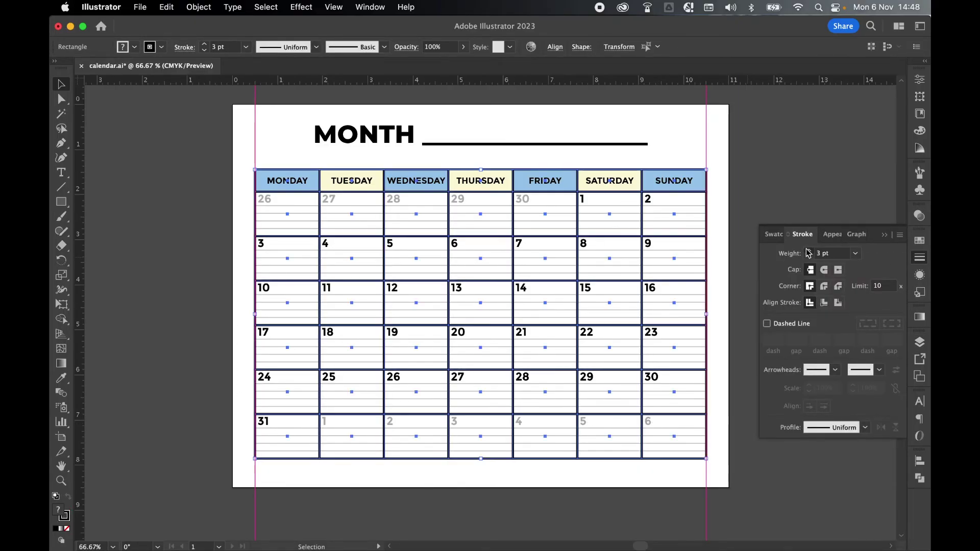
pyautogui.click(808, 257)
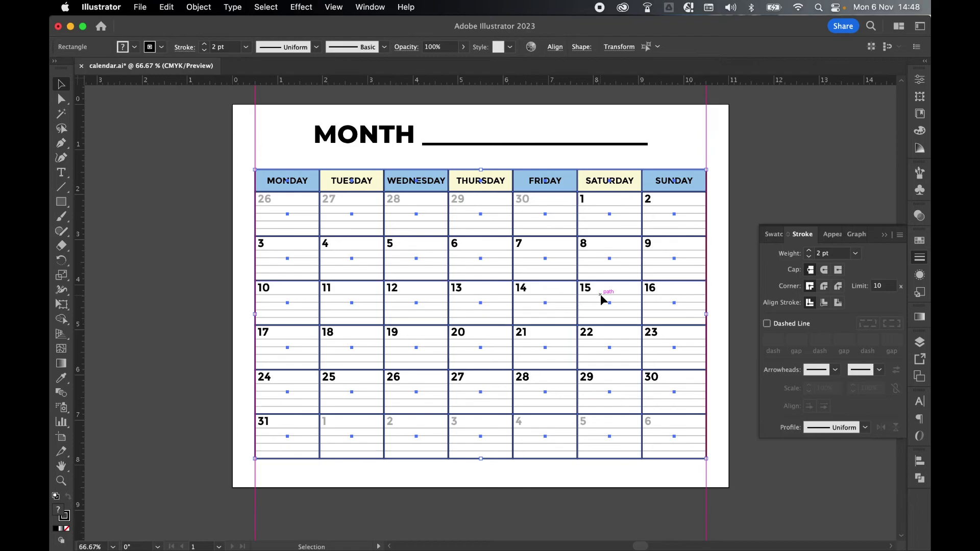
pyautogui.press('F7')
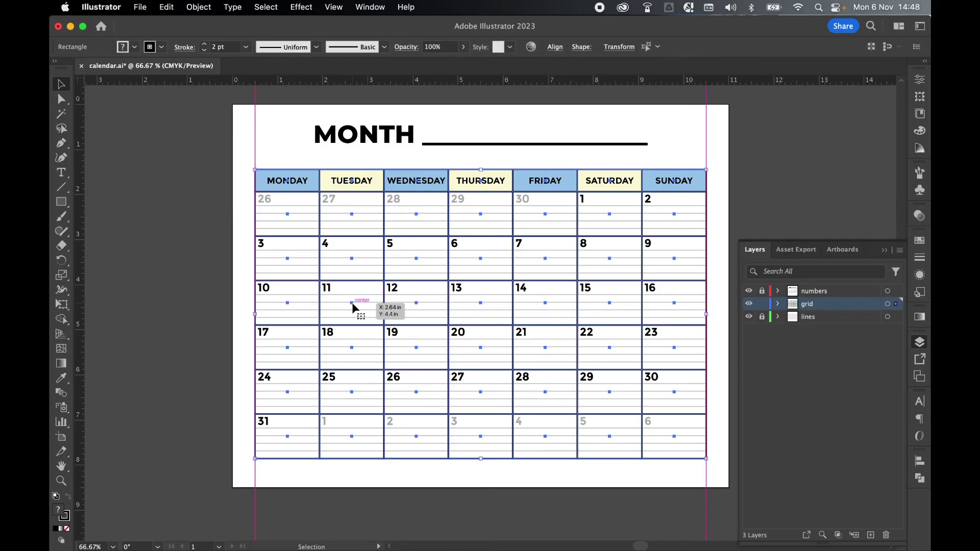
pyautogui.click(174, 338)
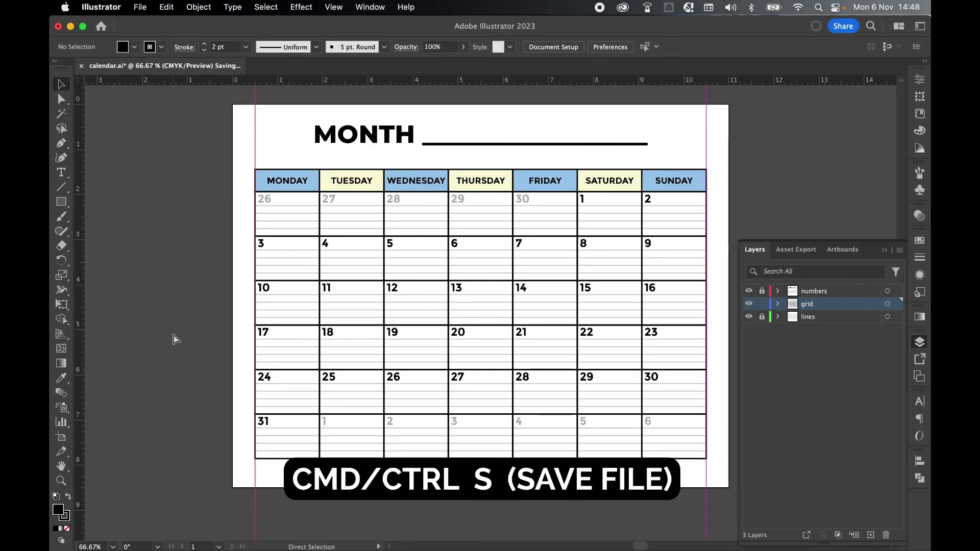
# Step: Save calendar.ai, then save a copy as calendar.pdf in Adobe PDF format
pyautogui.press('super+s')
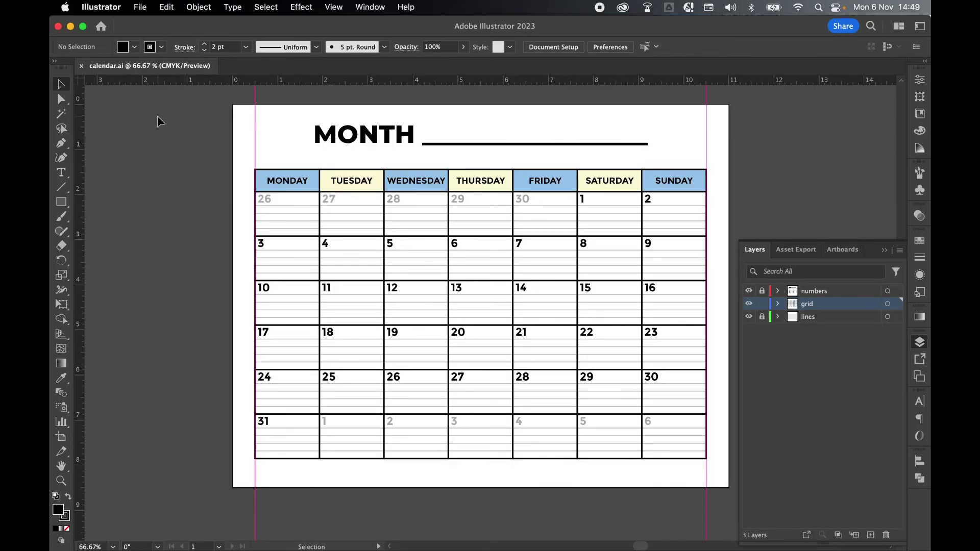
pyautogui.click(141, 6)
pyautogui.click(148, 138)
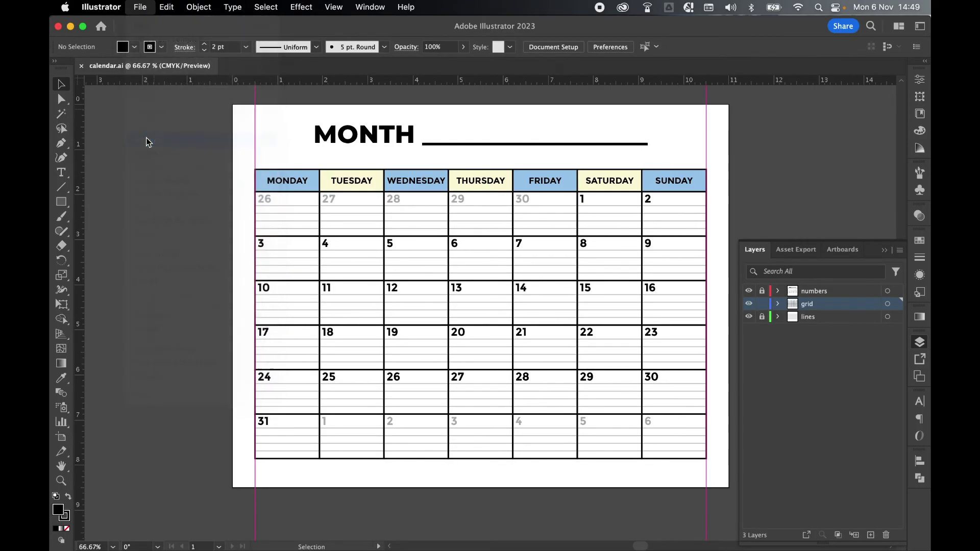
pyautogui.click(526, 388)
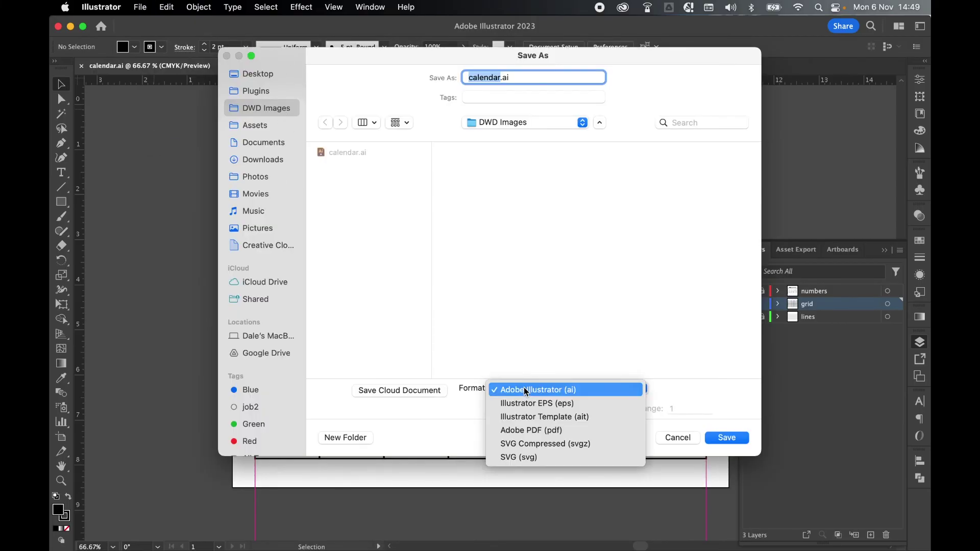
pyautogui.click(520, 431)
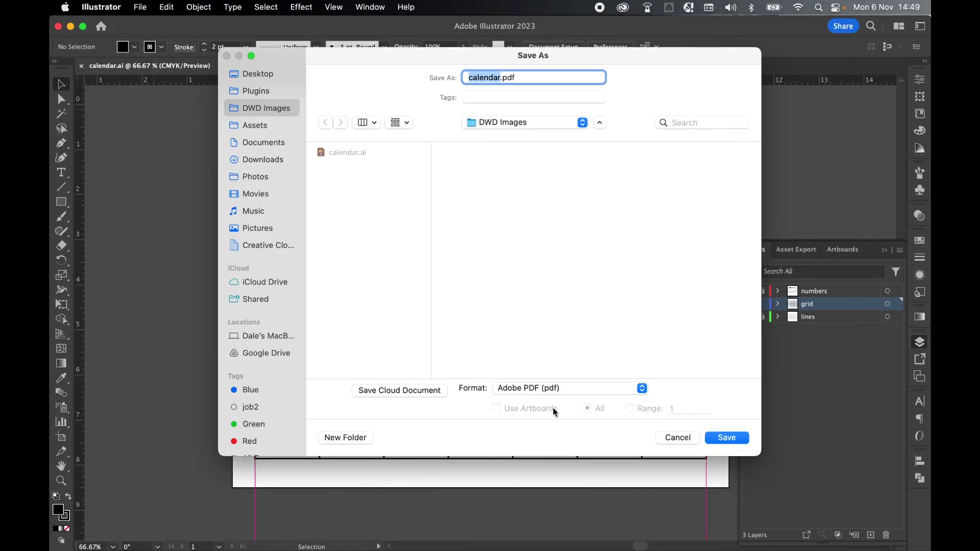
pyautogui.click(727, 437)
# Step: Apply the [PDF/X-1a:2001] preset and save the PDF
pyautogui.click(330, 116)
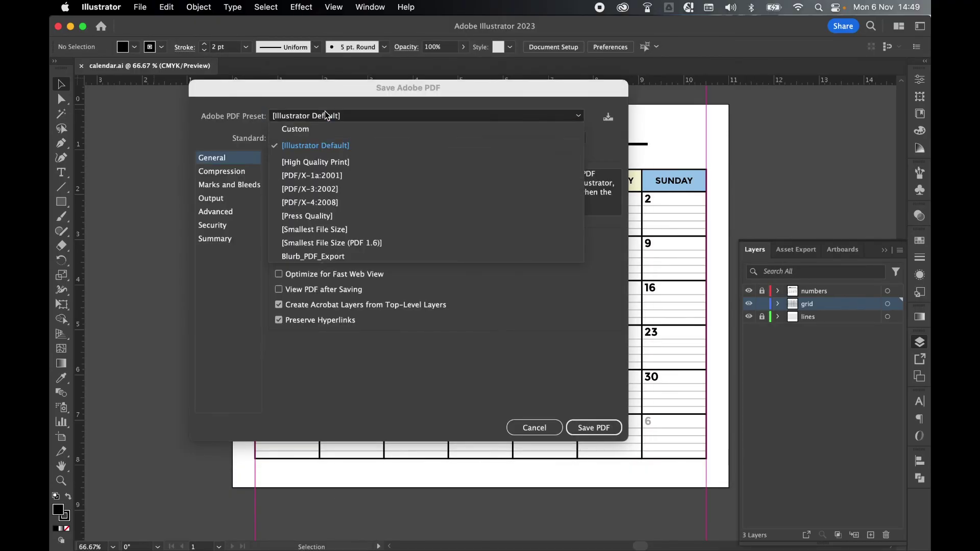
pyautogui.click(323, 179)
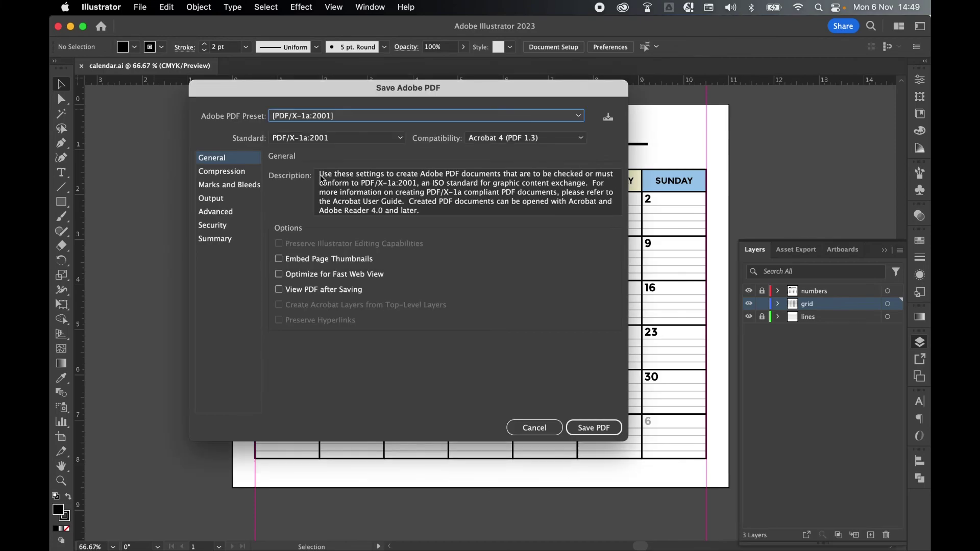
pyautogui.click(243, 187)
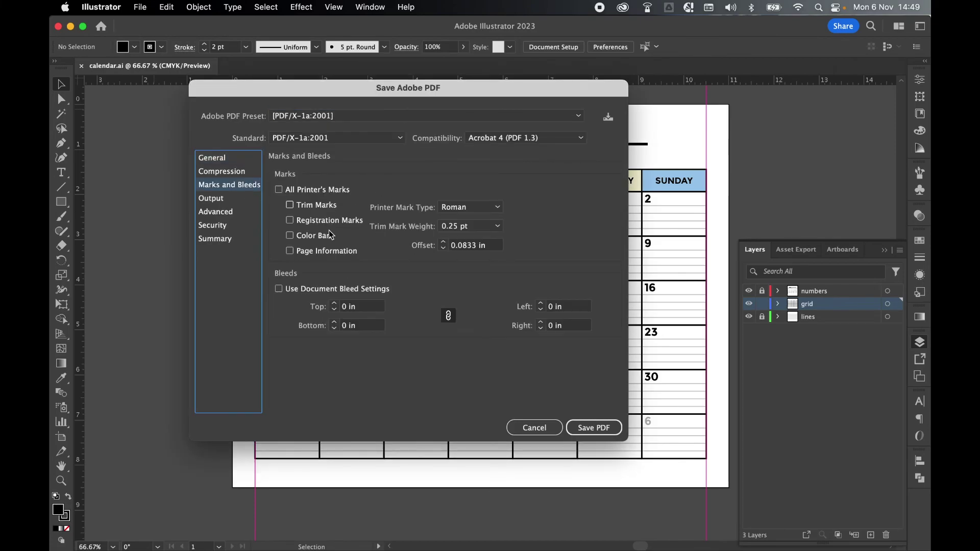
pyautogui.press('Down')
pyautogui.press('Down')
pyautogui.press('Down')
pyautogui.press('Down')
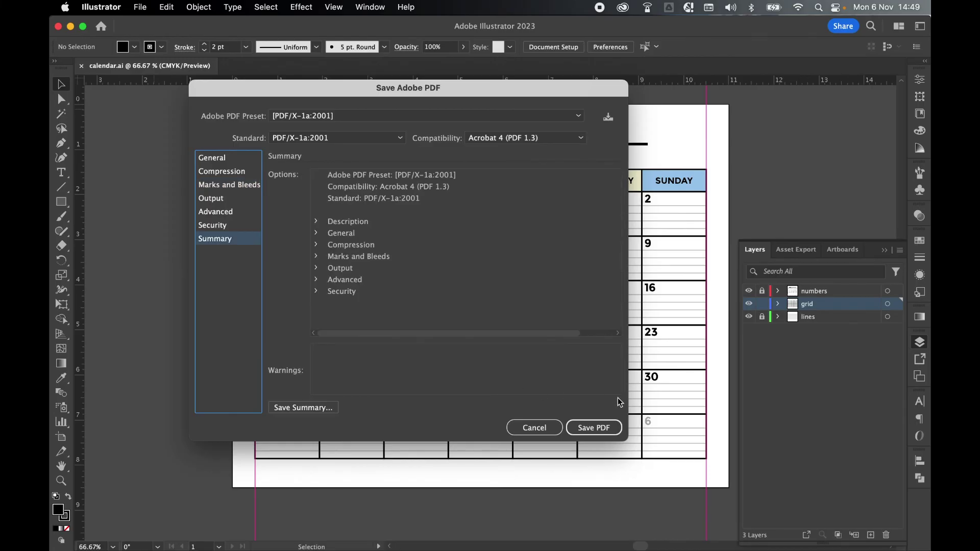
pyautogui.click(595, 428)
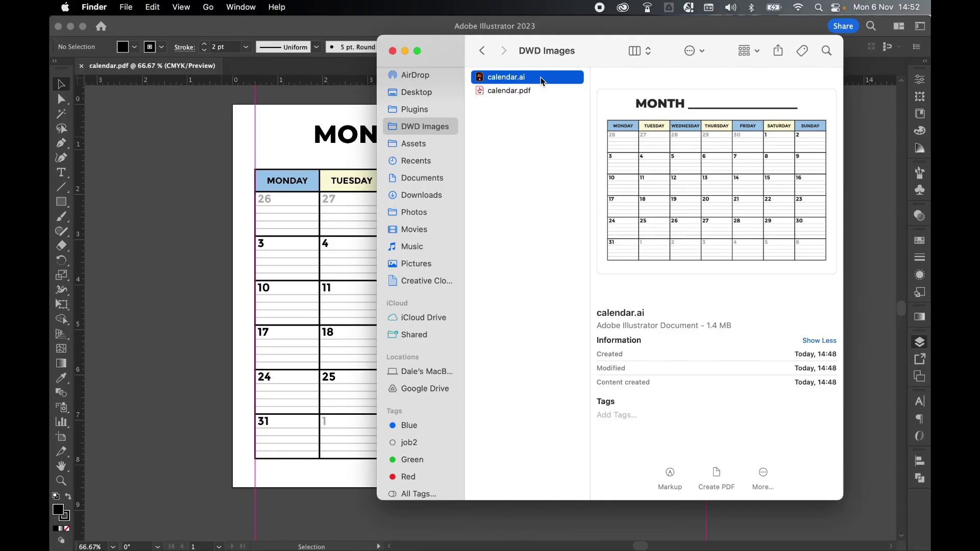
pyautogui.press('space')
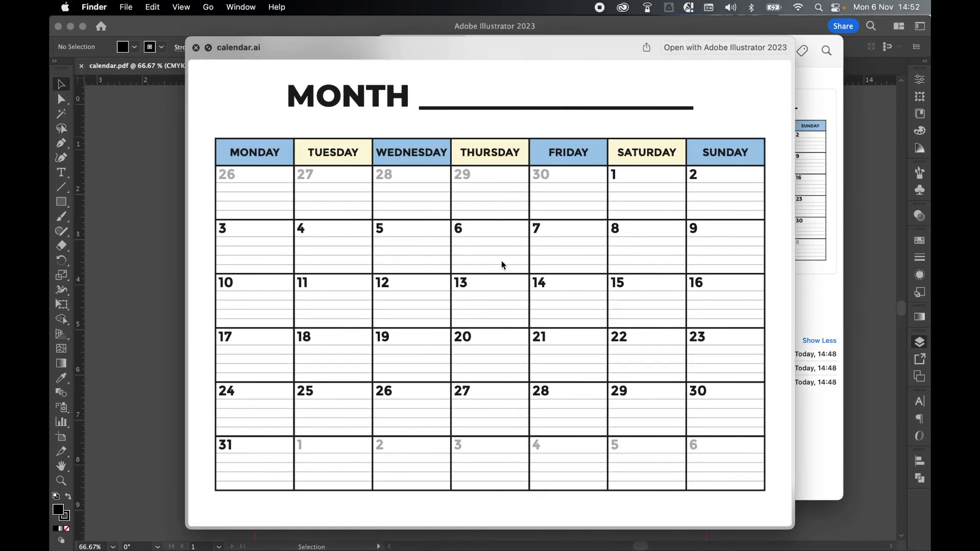
pyautogui.press('space')
pyautogui.press('Down')
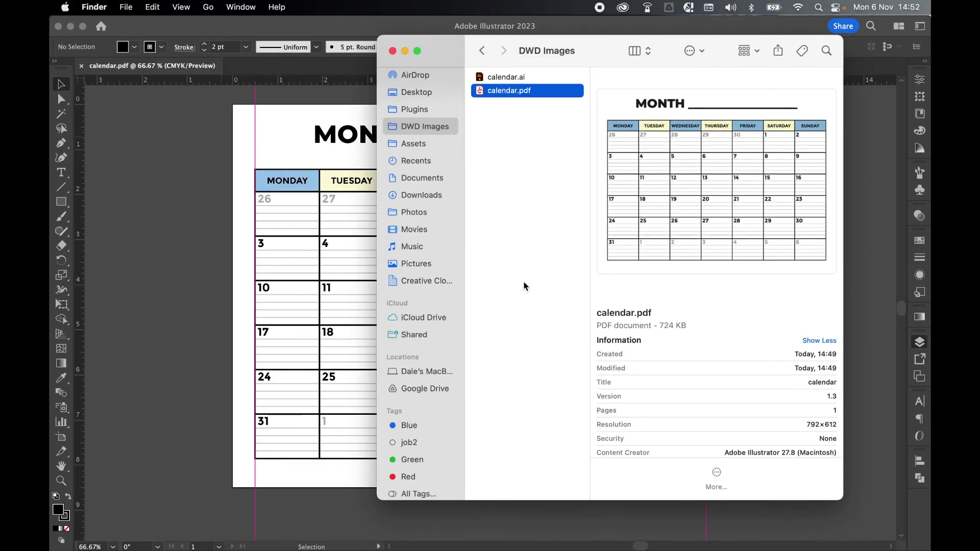
pyautogui.press('space')
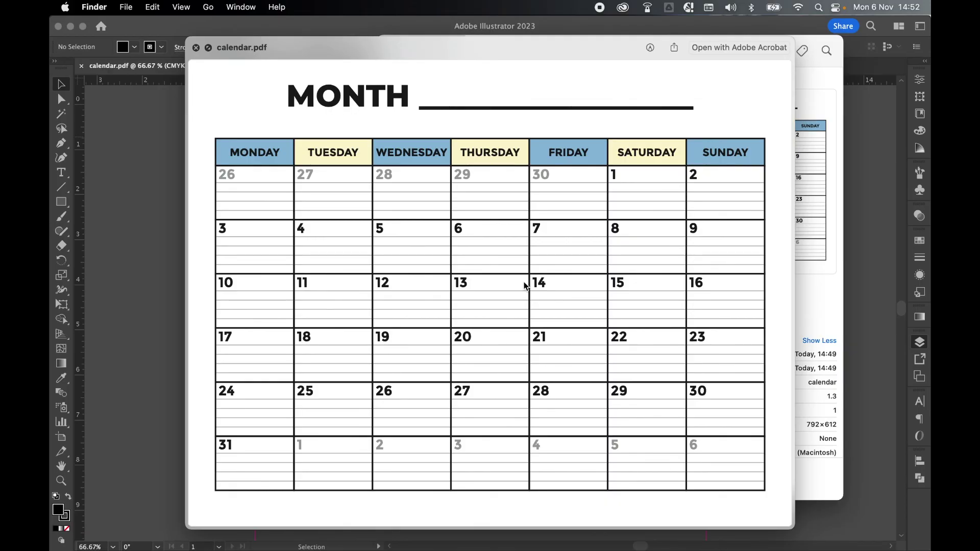
pyautogui.press('space')
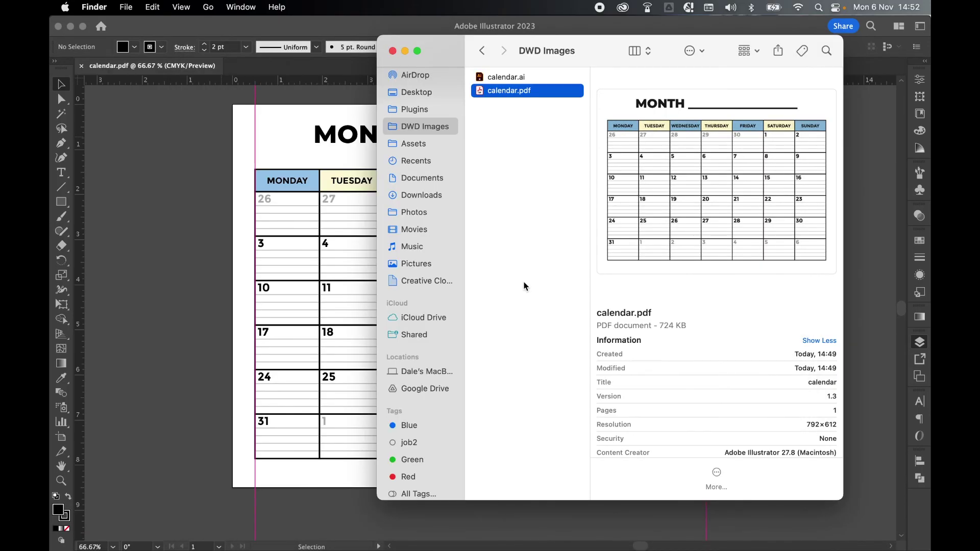